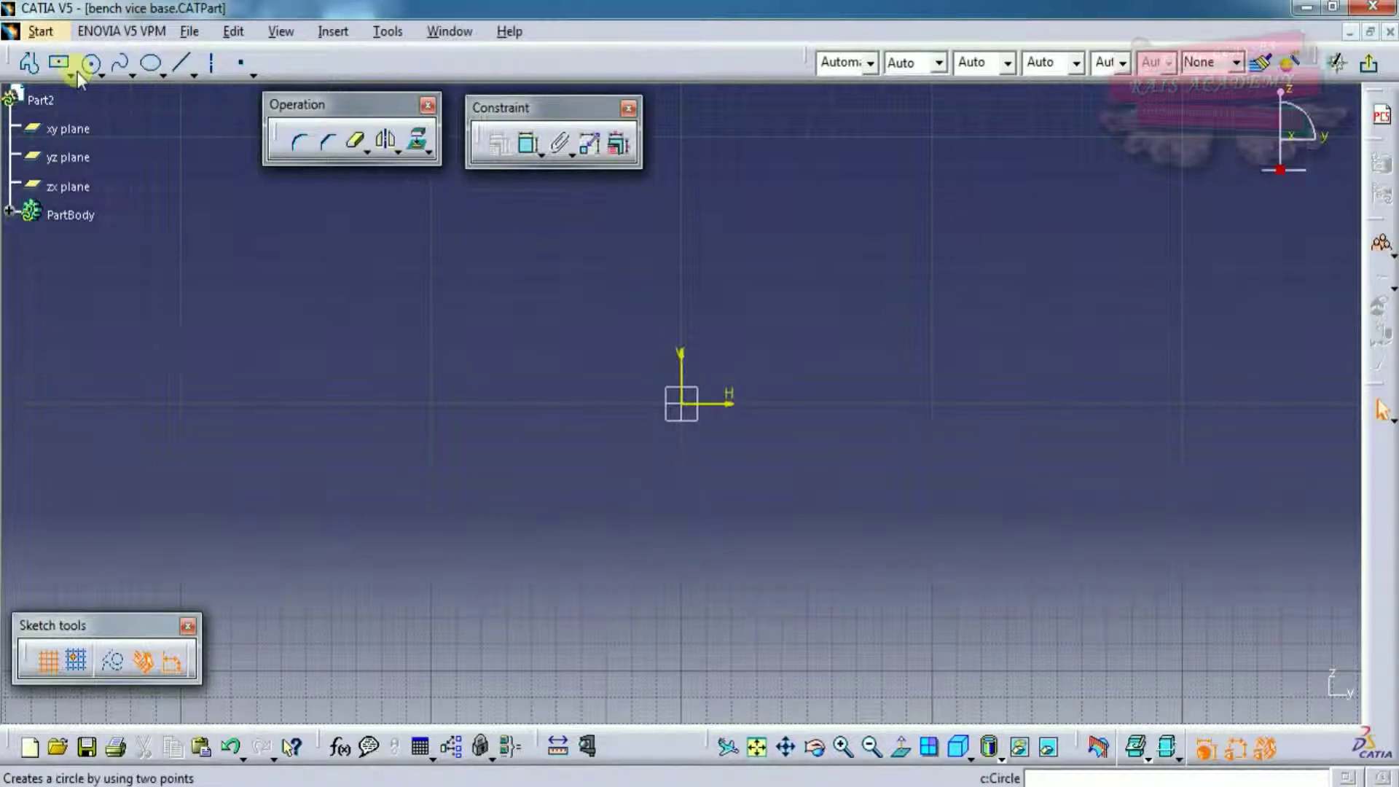
Step: Draw a centred rectangle about 128 mm high on the vertical axis, with its lower edge on the horizontal axis
click(59, 63)
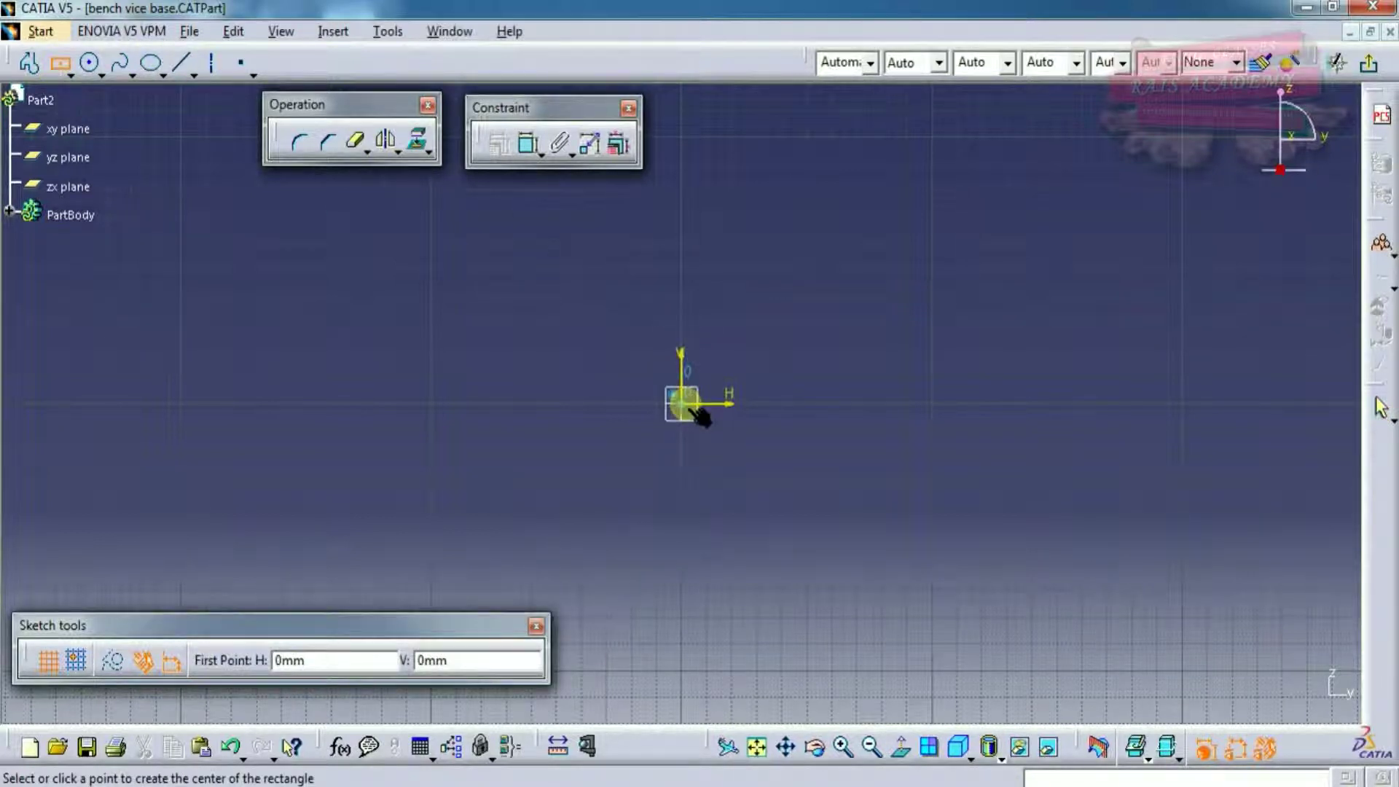
click(62, 64)
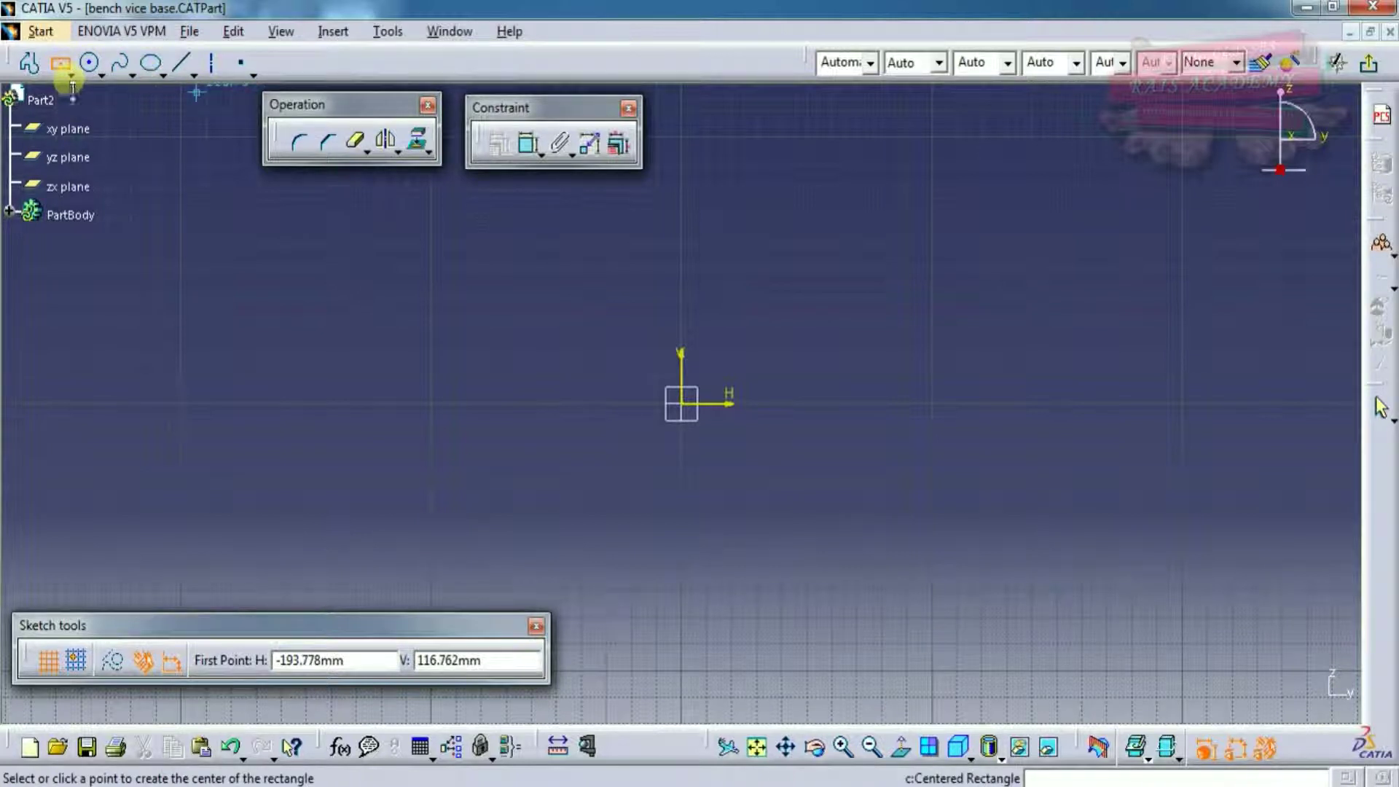
click(685, 227)
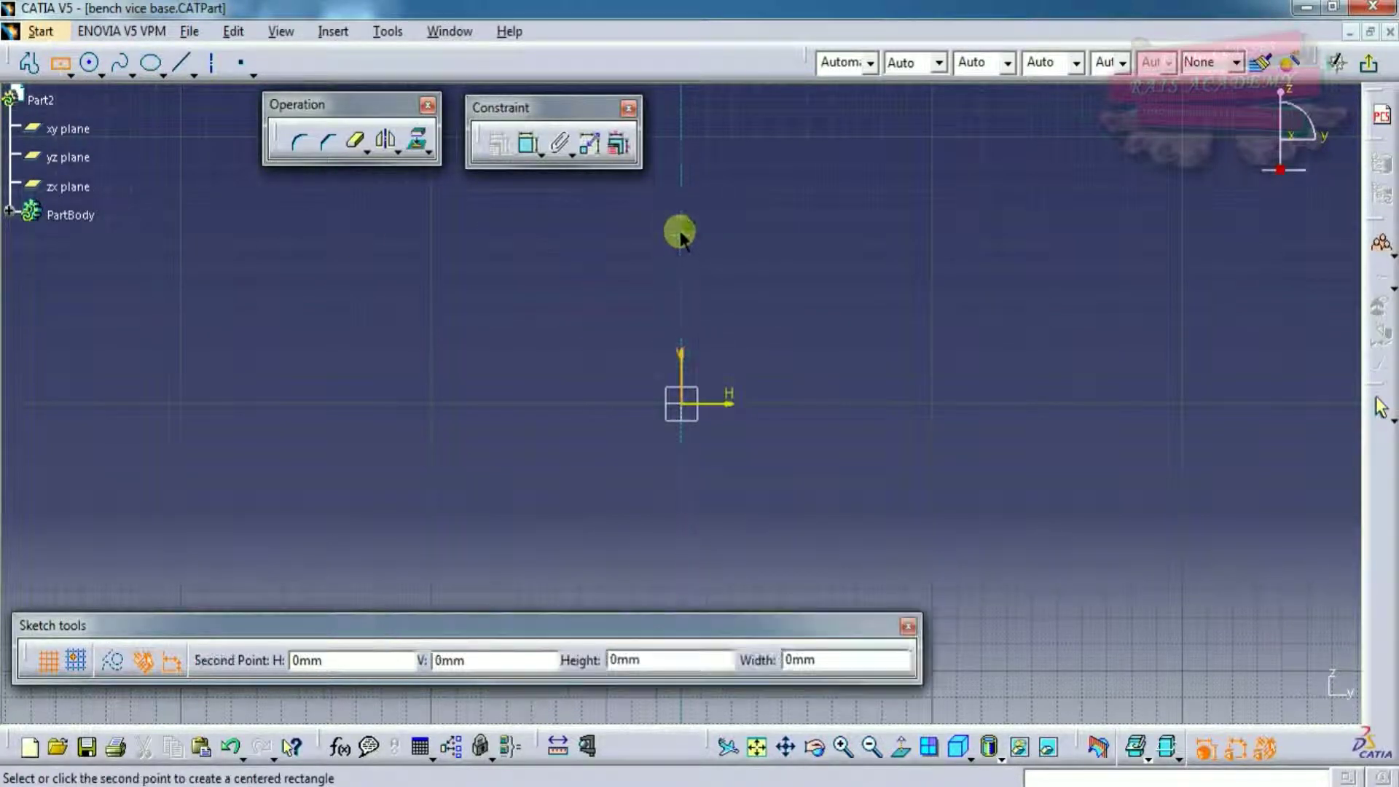
click(470, 403)
middle_drag(1062, 350, 1059, 471)
scroll(1033, 470, down, 4)
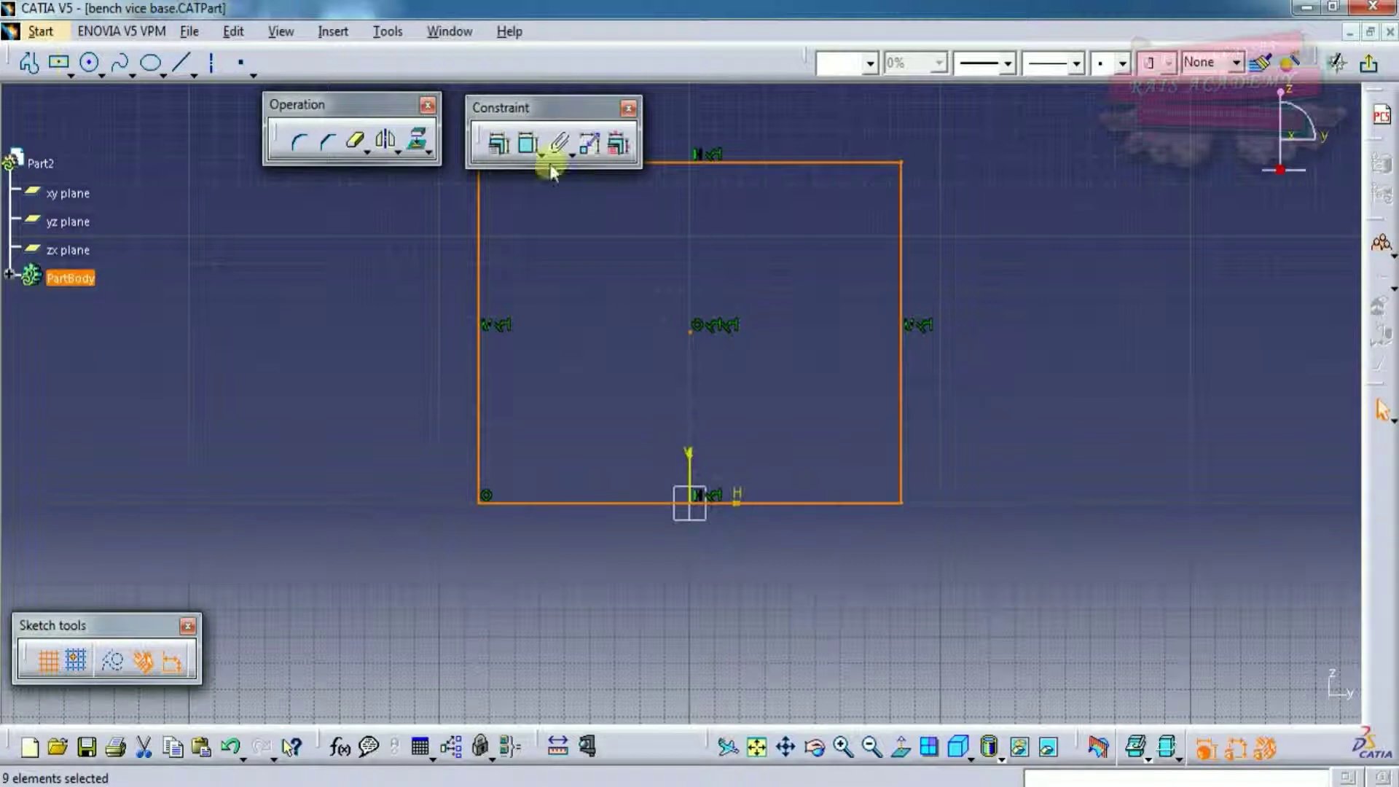
Step: Dimension the rectangle's height beside its vertical edge and set it to 36 mm
click(529, 145)
click(903, 288)
click(1048, 361)
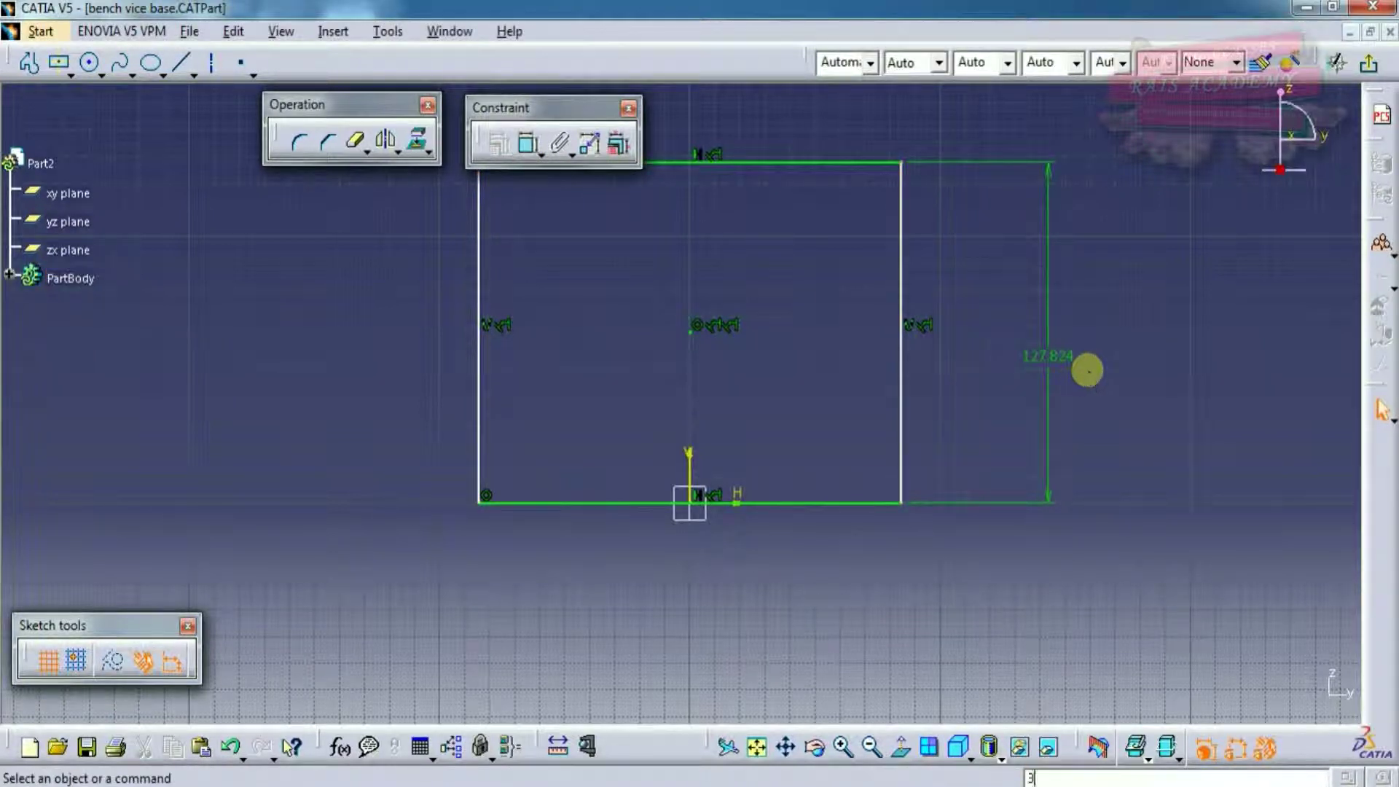
key(Return)
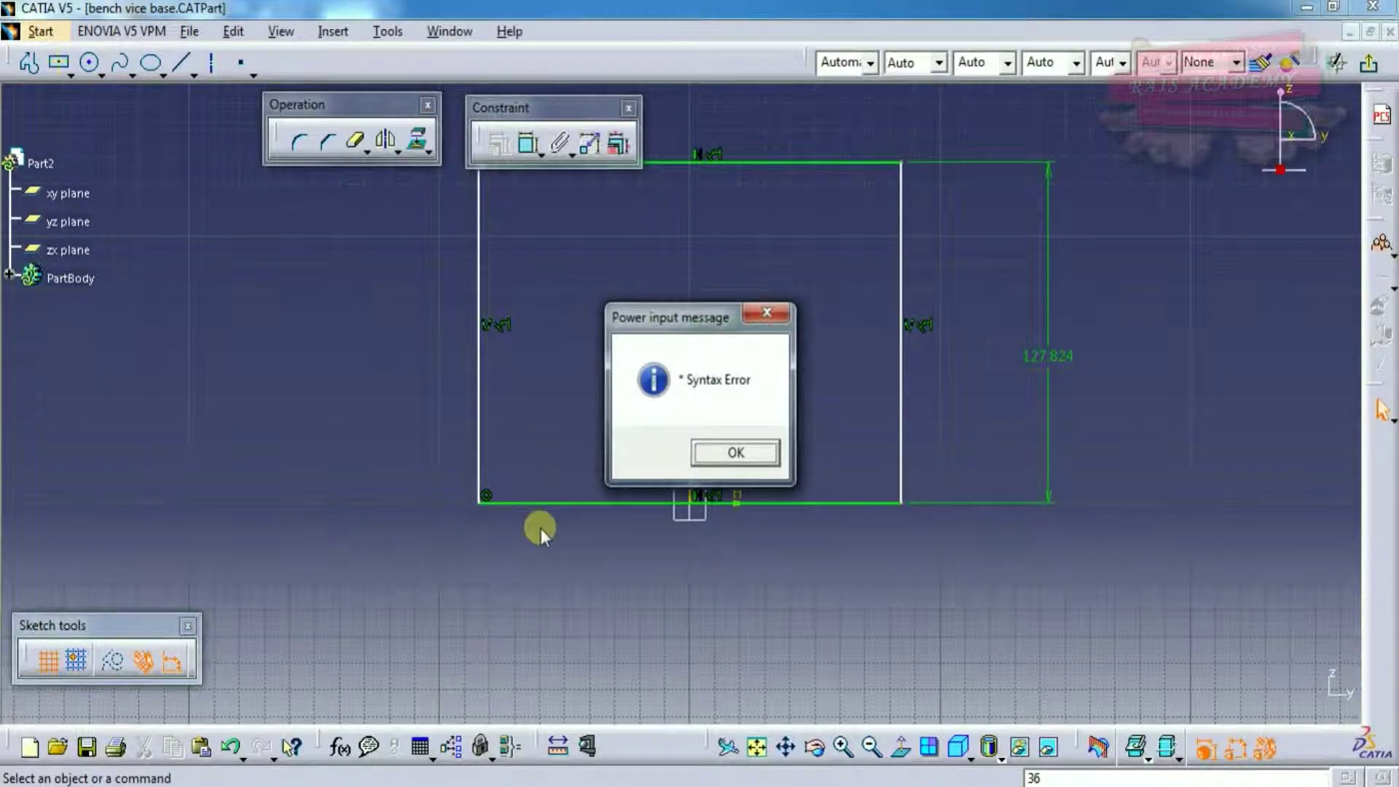
click(736, 453)
double_click(1053, 353)
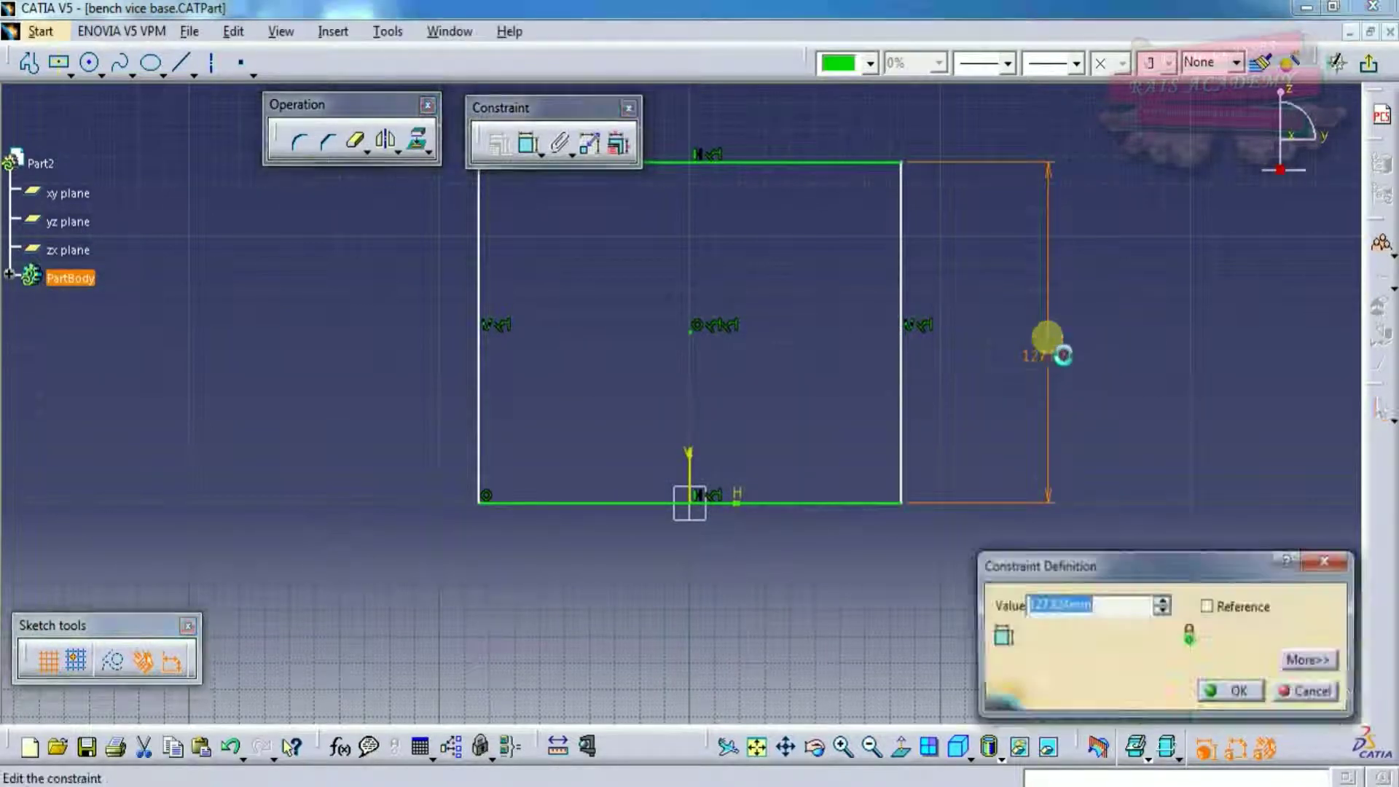
key(Return)
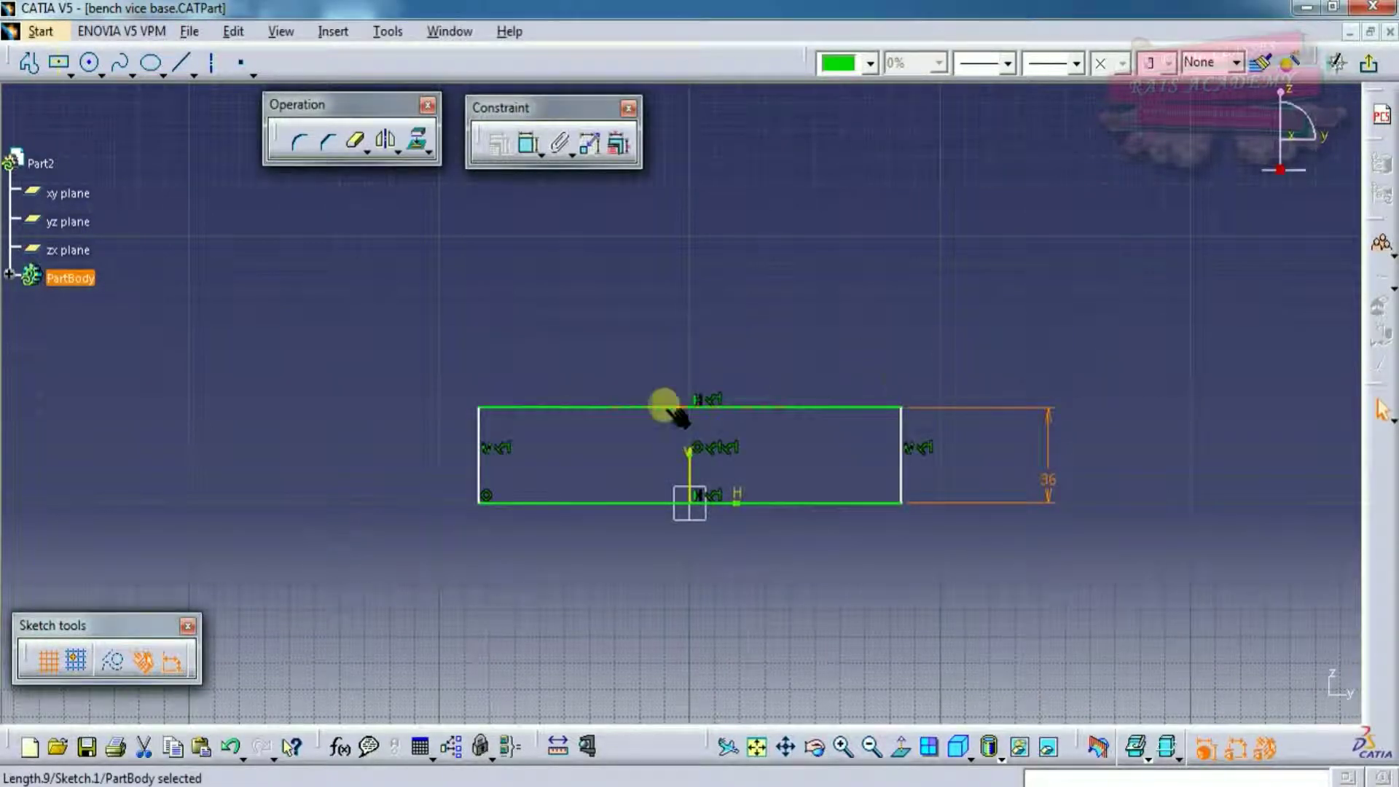
Step: Dimension the rectangle's width above its upper edge and set it to 64 mm
click(528, 143)
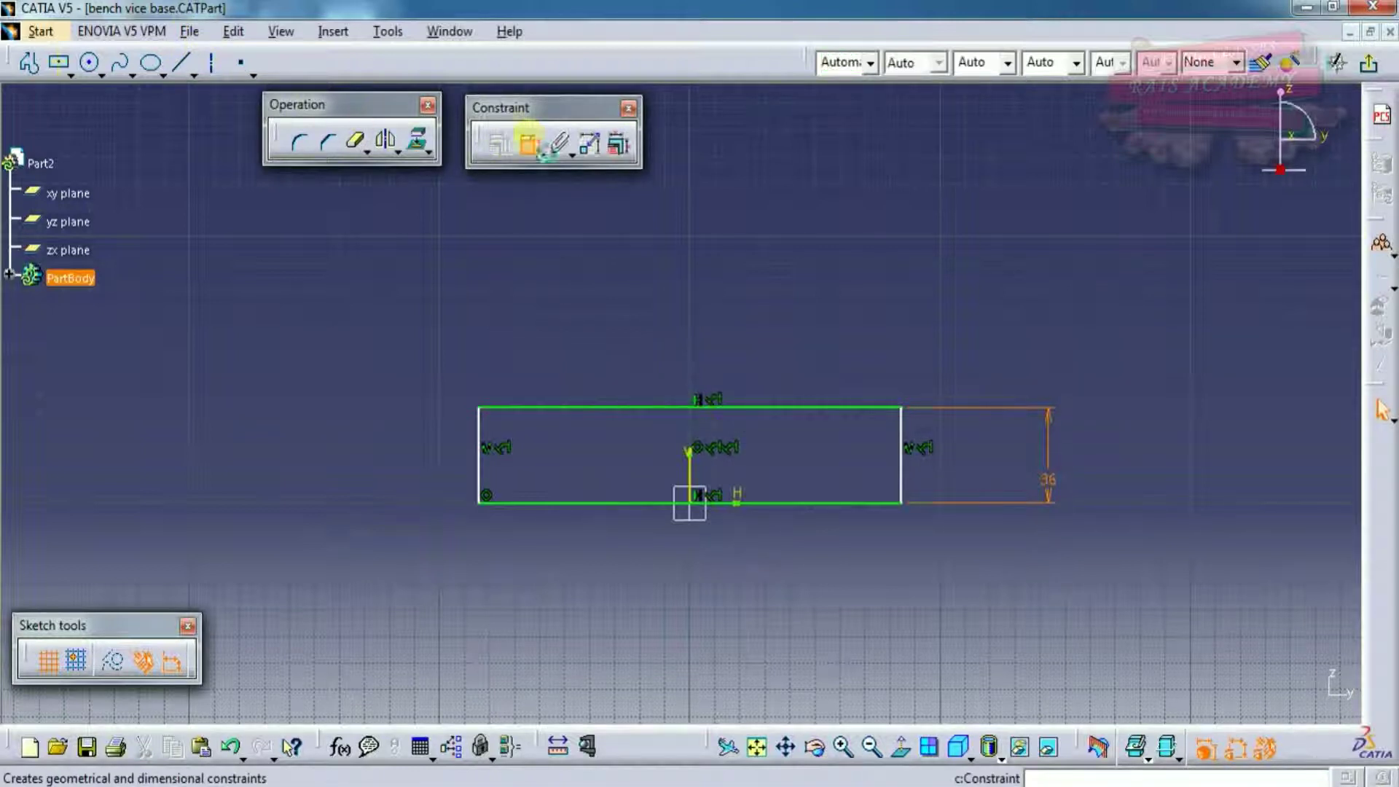
click(669, 407)
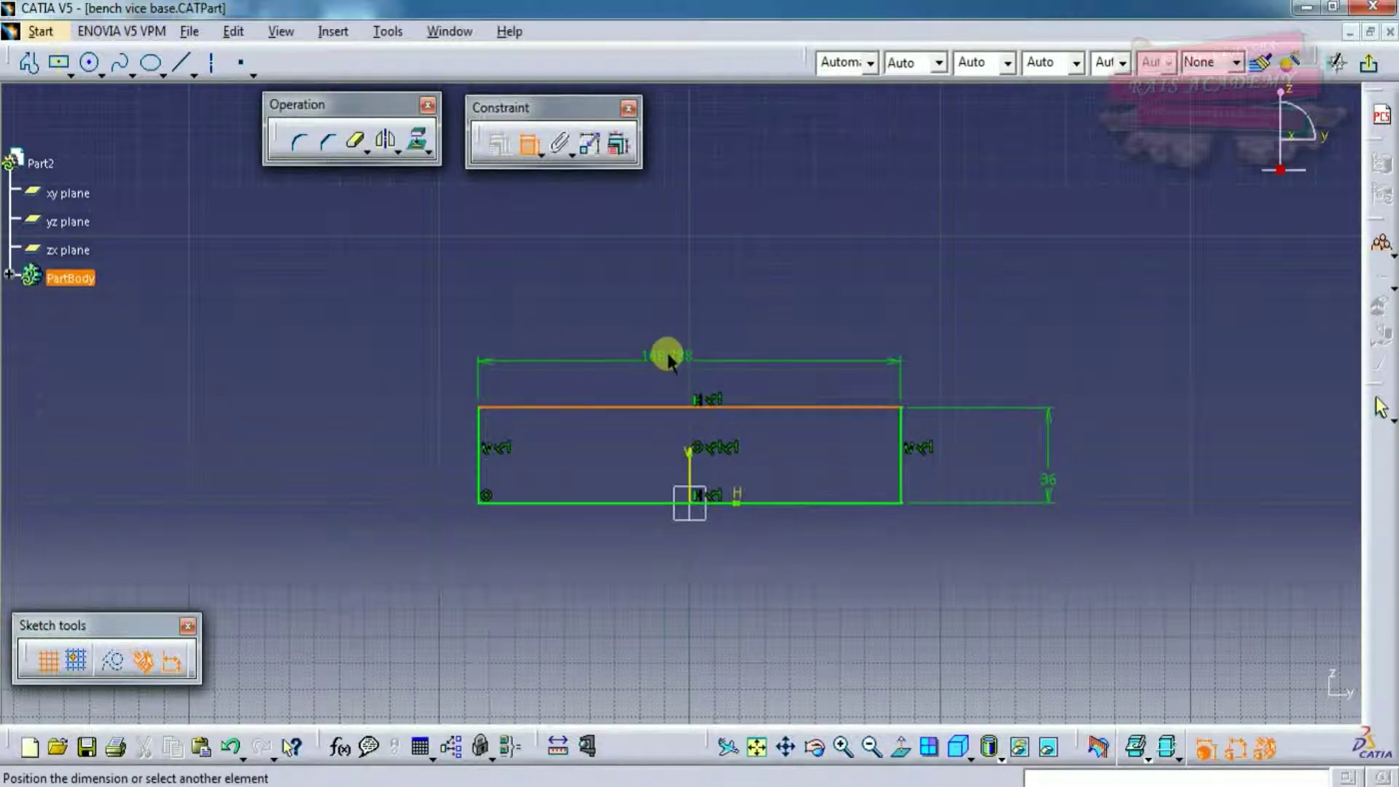
click(694, 362)
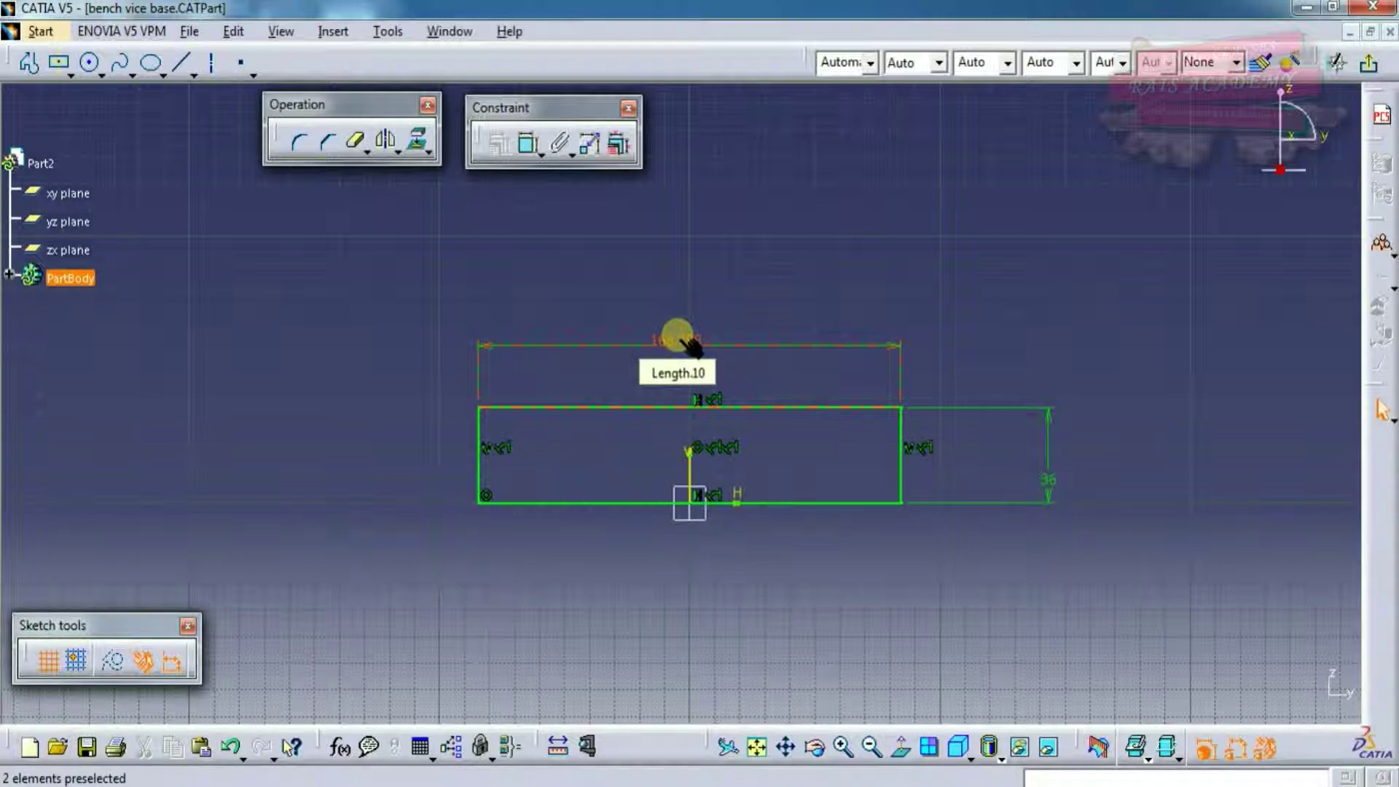
key(Return)
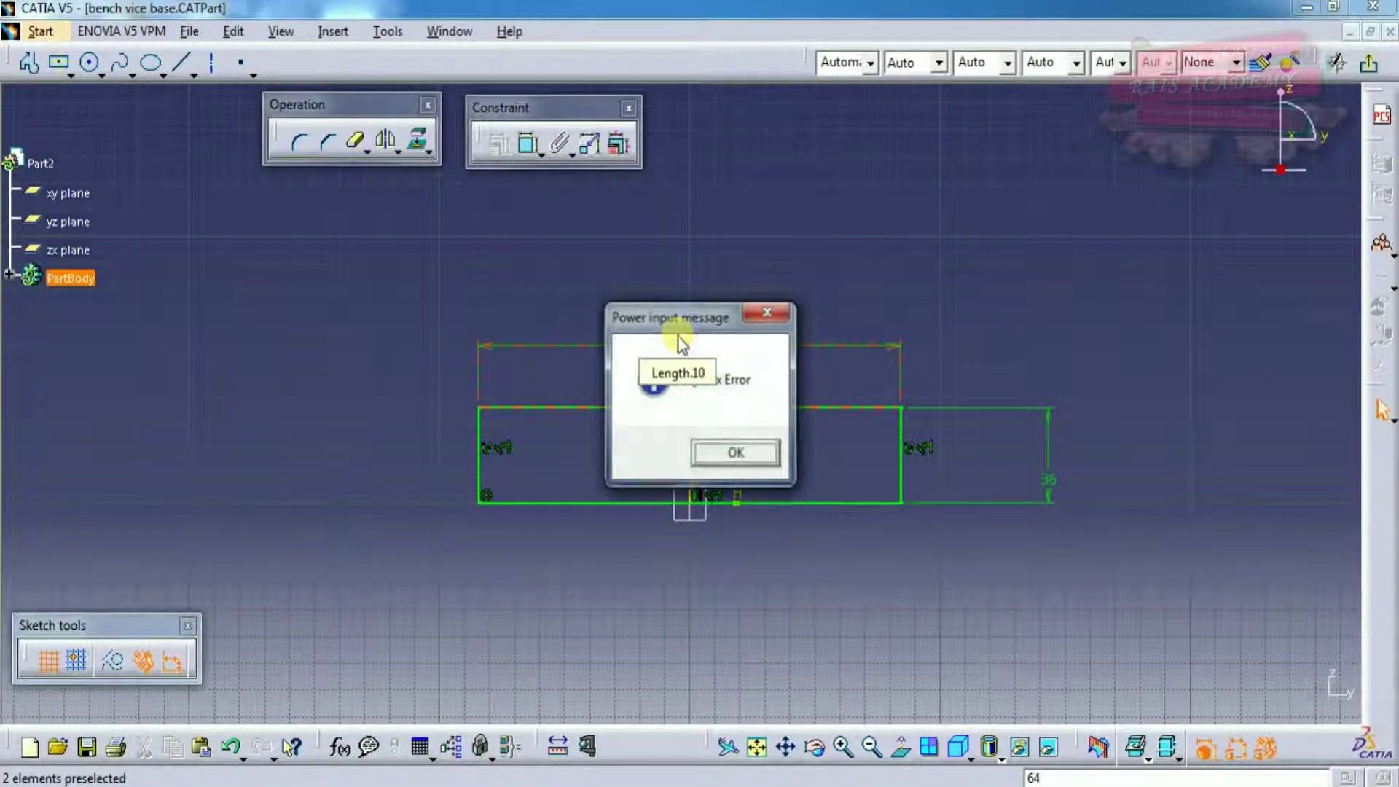
click(764, 314)
double_click(699, 346)
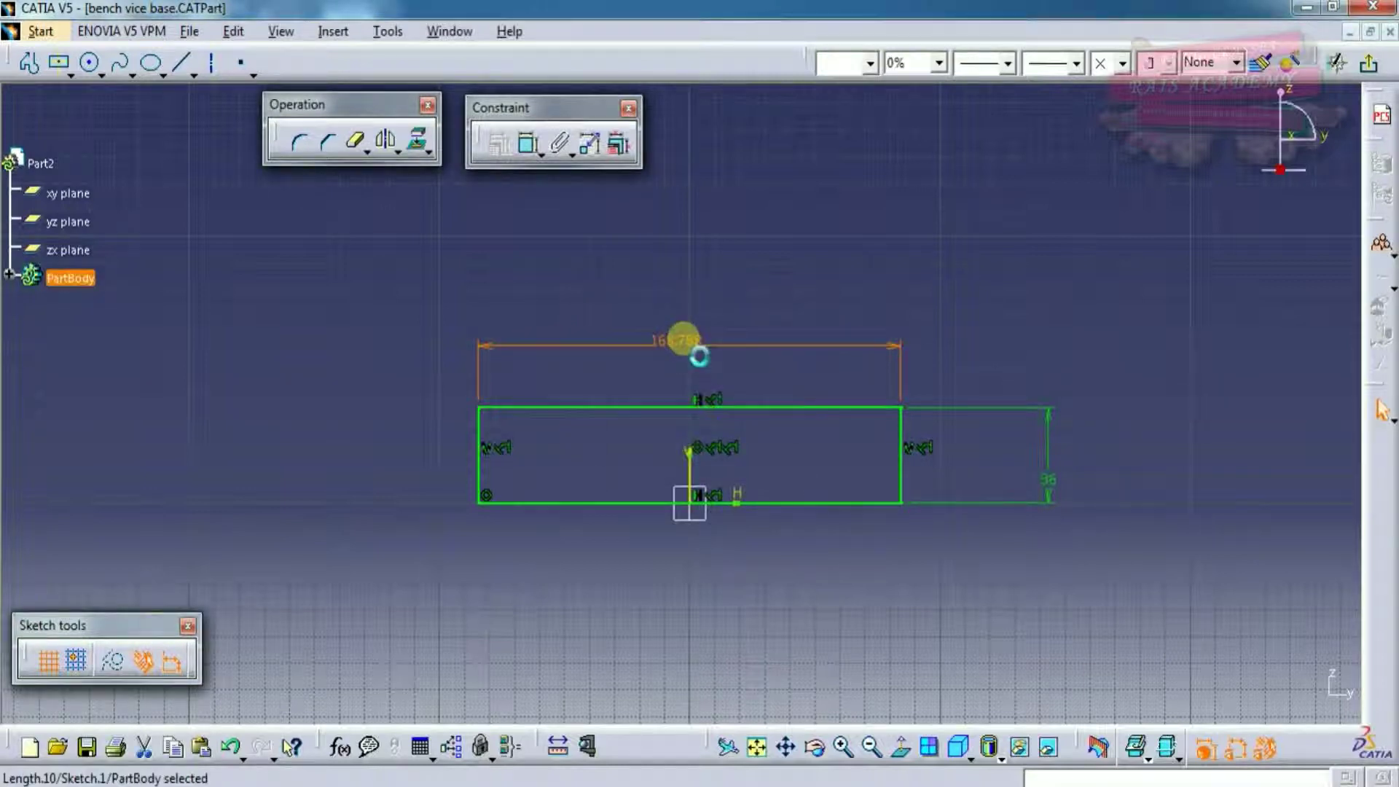
text(64)
key(Return)
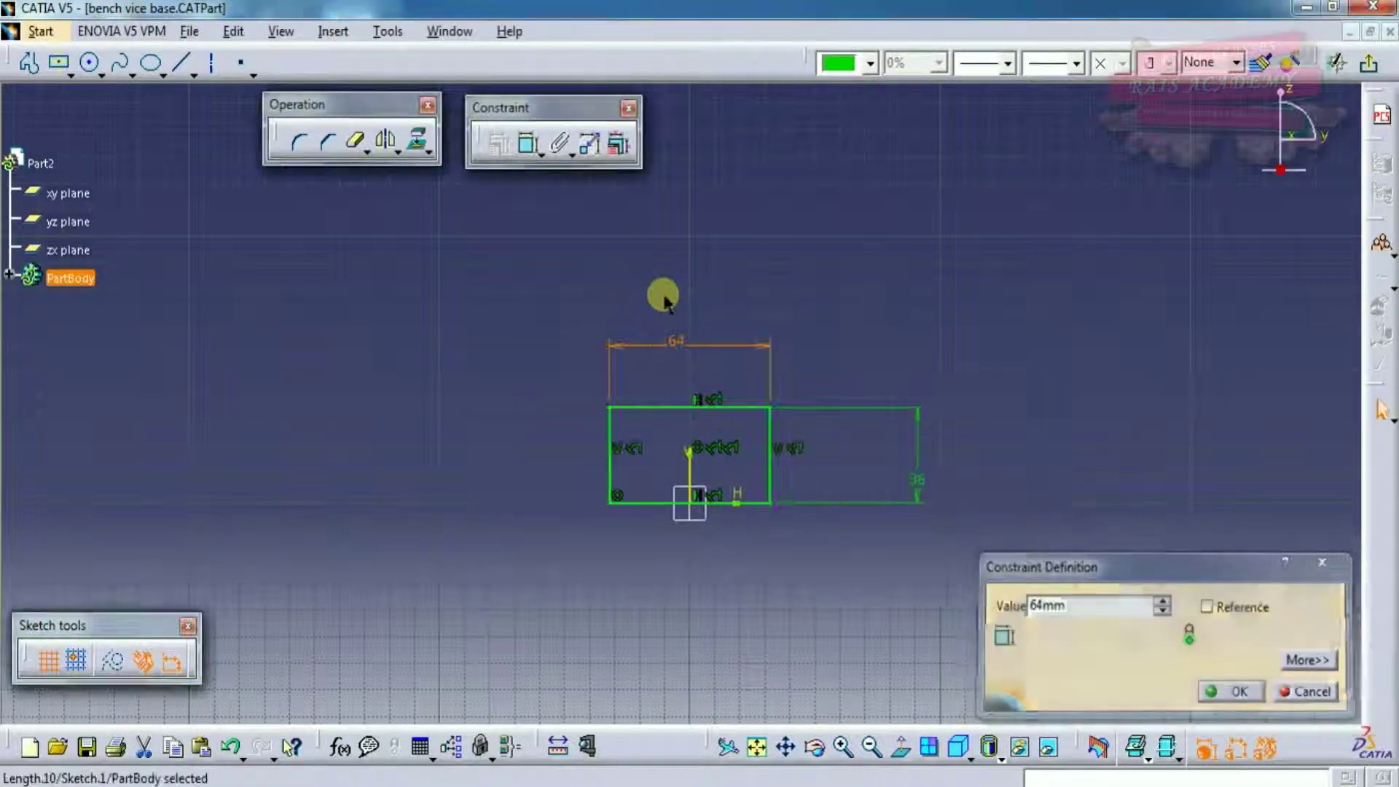
Step: Dock the floating Constraint and Operation toolbars in the row with the sketch profile tools
mouse_move(685, 552)
middle_down()
mouse_move(699, 556)
mouse_move(718, 481)
middle_up()
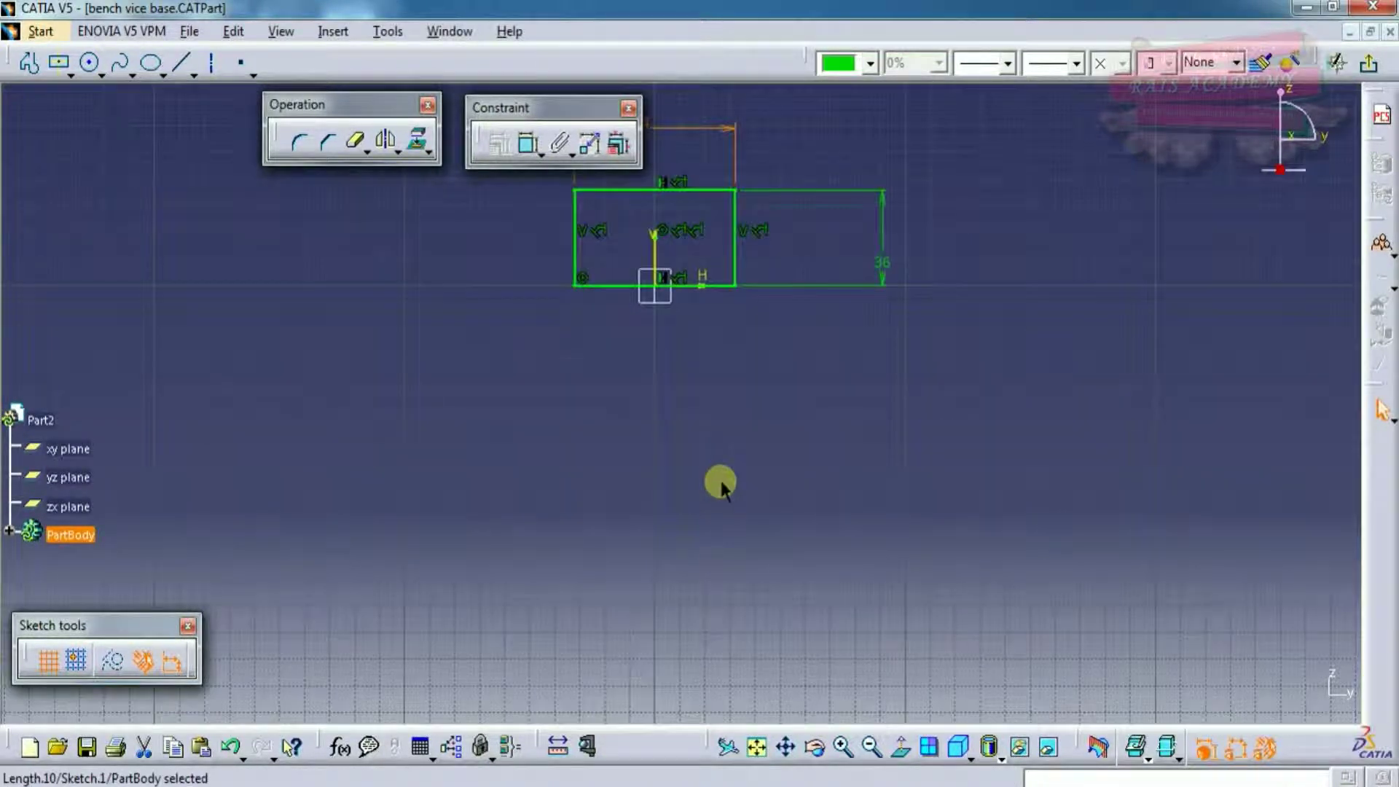
scroll(8, 368, down, 5)
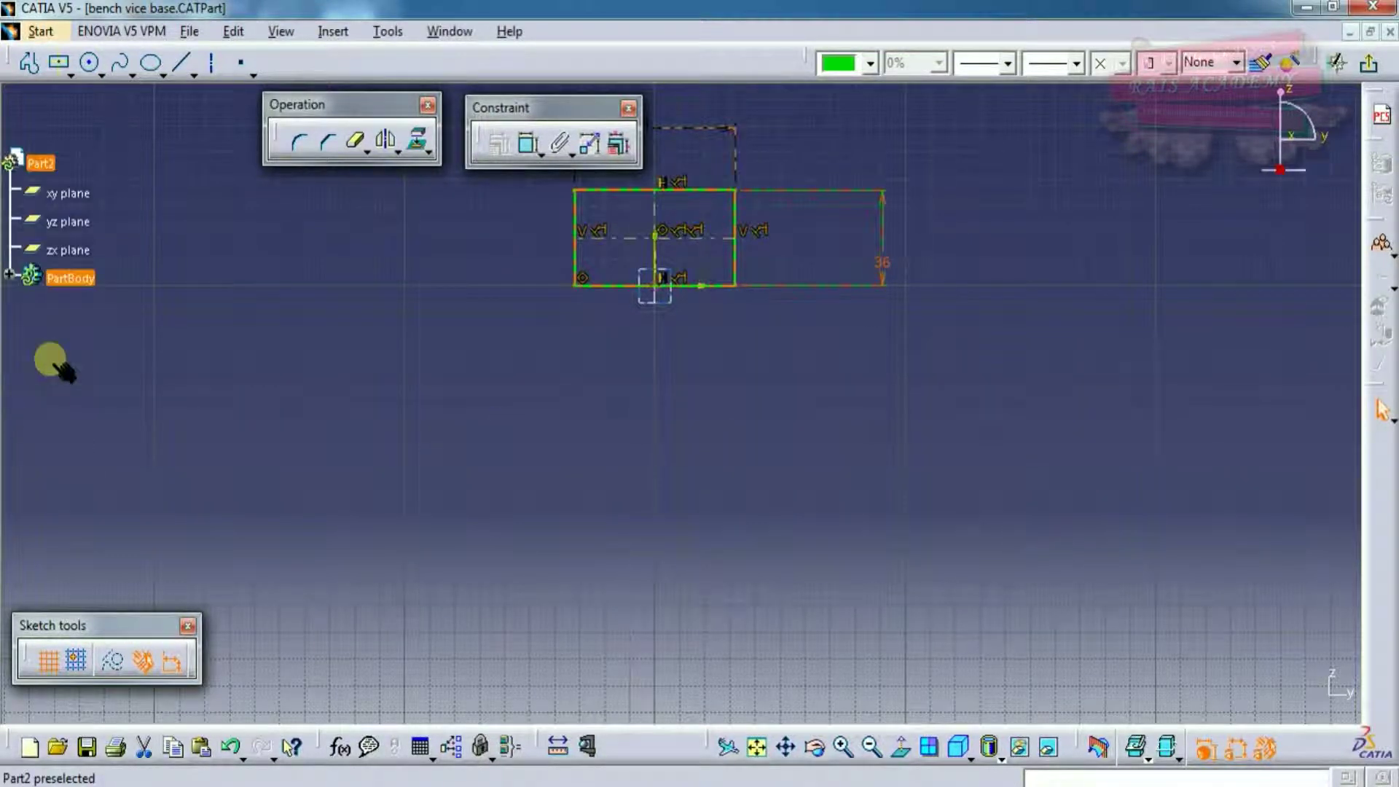
mouse_move(685, 375)
middle_down()
mouse_move(712, 281)
mouse_move(718, 474)
mouse_move(728, 343)
mouse_move(818, 365)
mouse_move(822, 350)
middle_up()
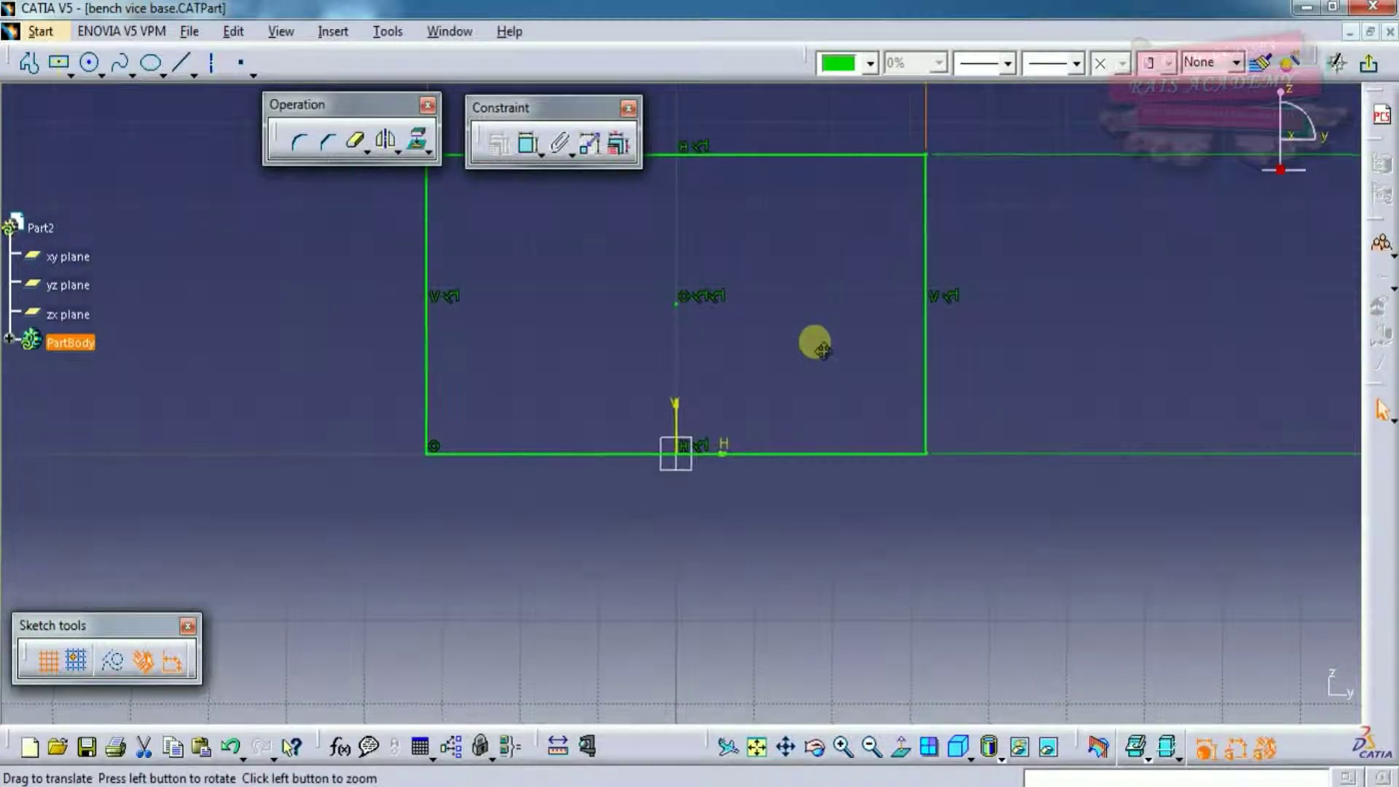
drag(547, 102, 605, 51)
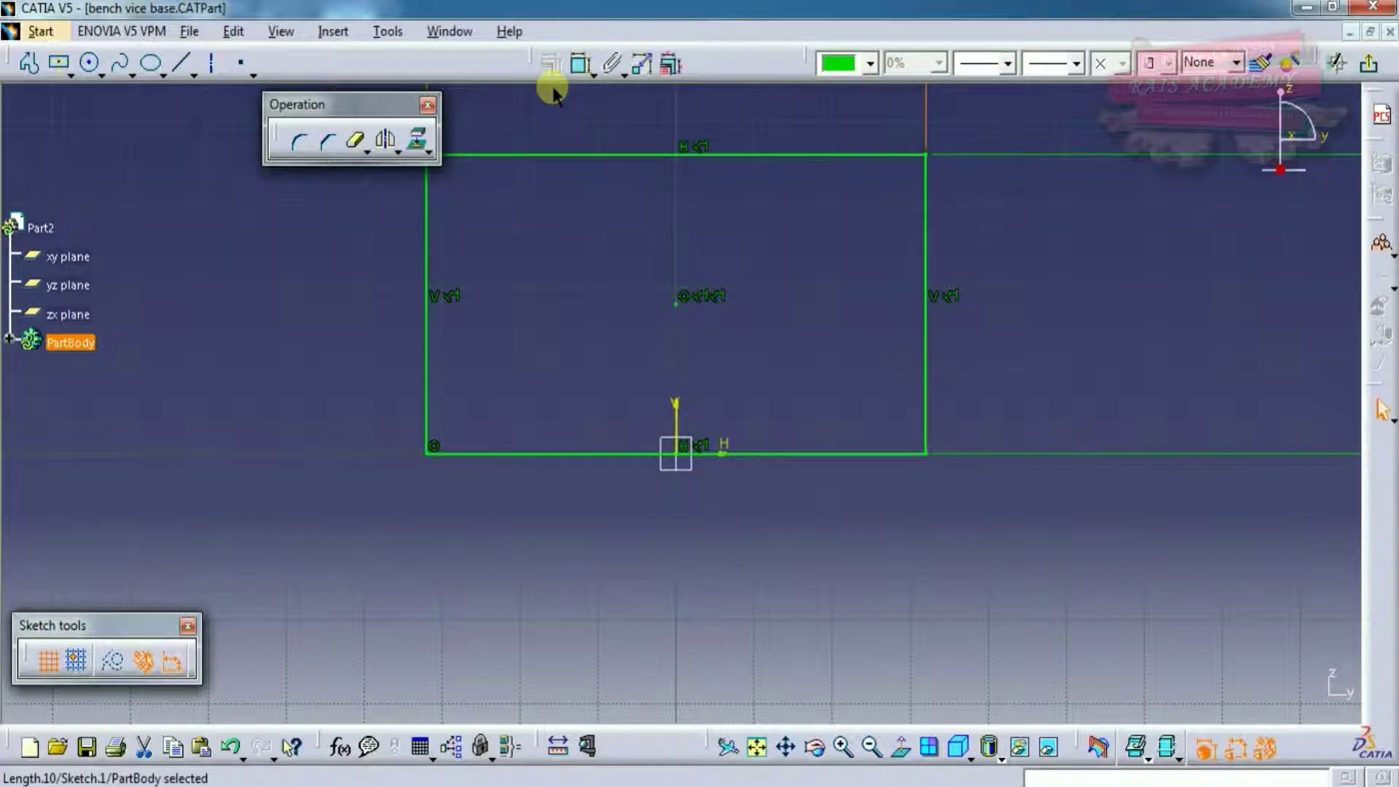
drag(377, 106, 391, 58)
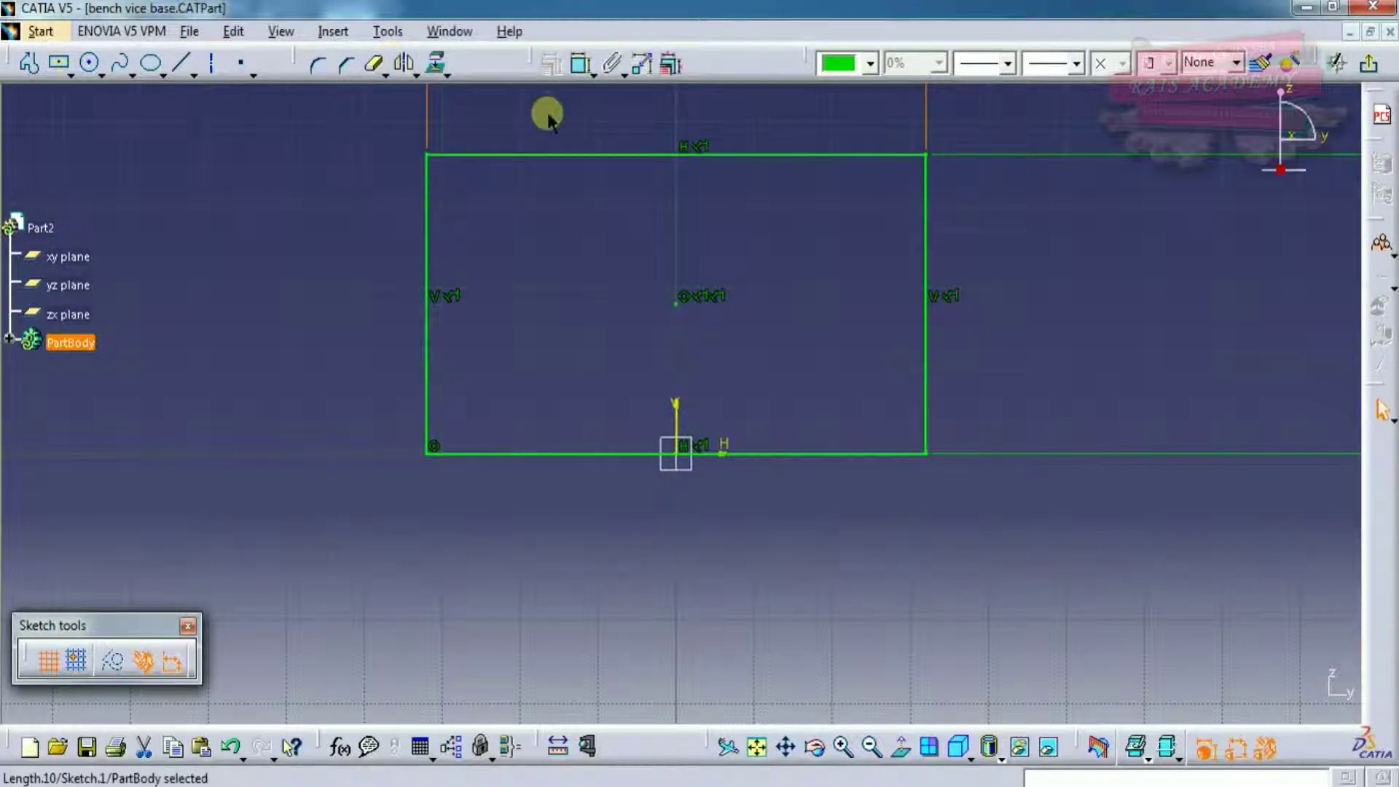
Step: Draw a centred rectangle about 11 mm wide and 16 mm high on the vertical axis, hanging from the large rectangle's lower edge
mouse_move(666, 336)
middle_down()
mouse_move(715, 359)
mouse_move(684, 387)
mouse_move(681, 362)
middle_up()
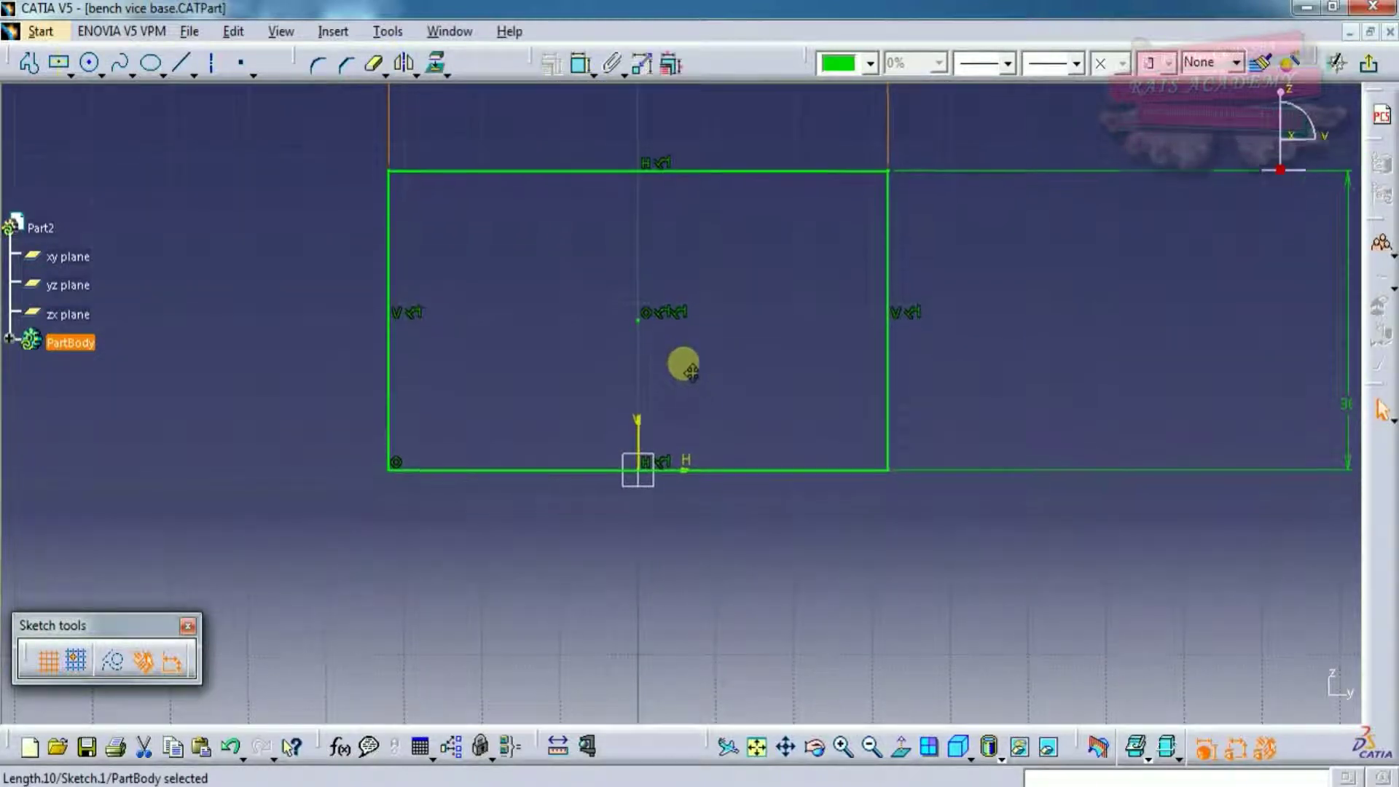
click(58, 63)
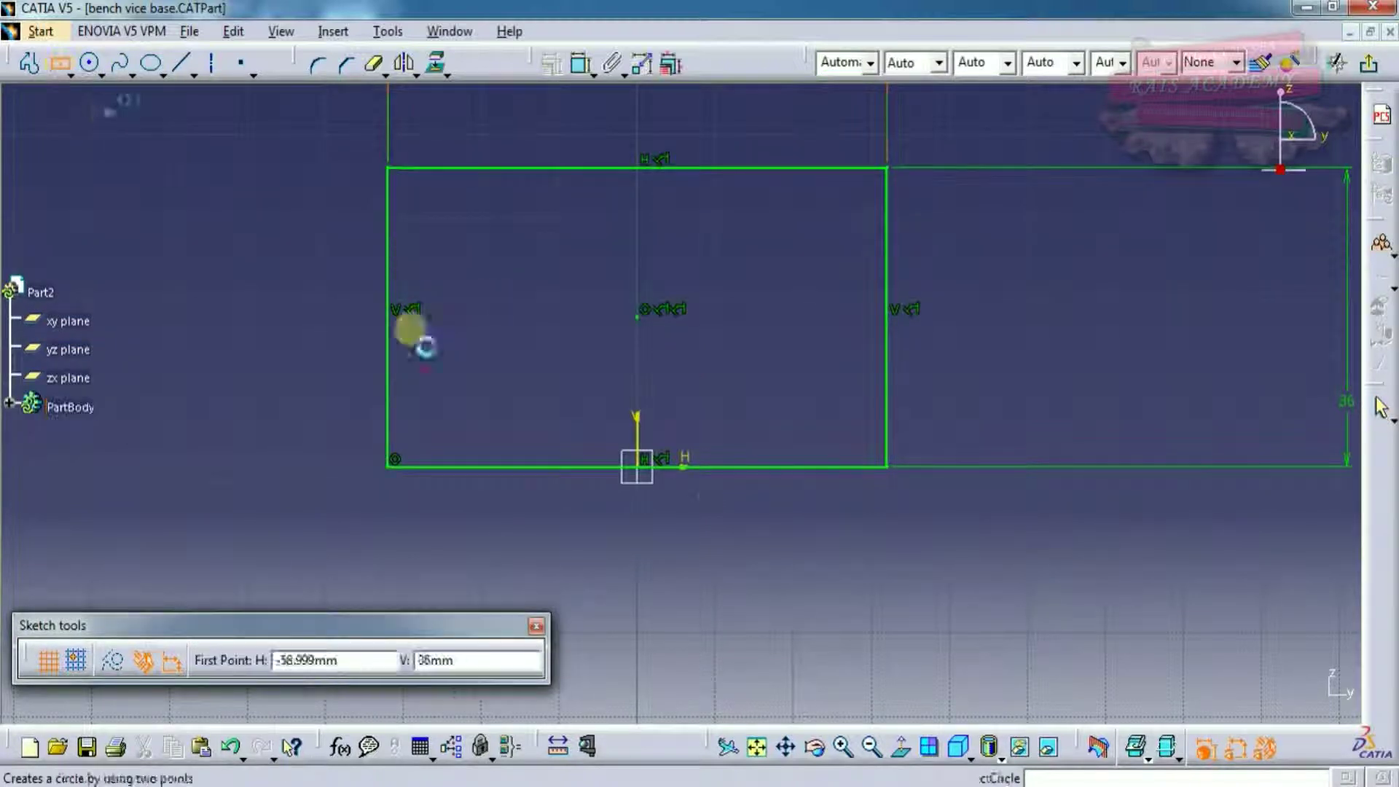
click(636, 530)
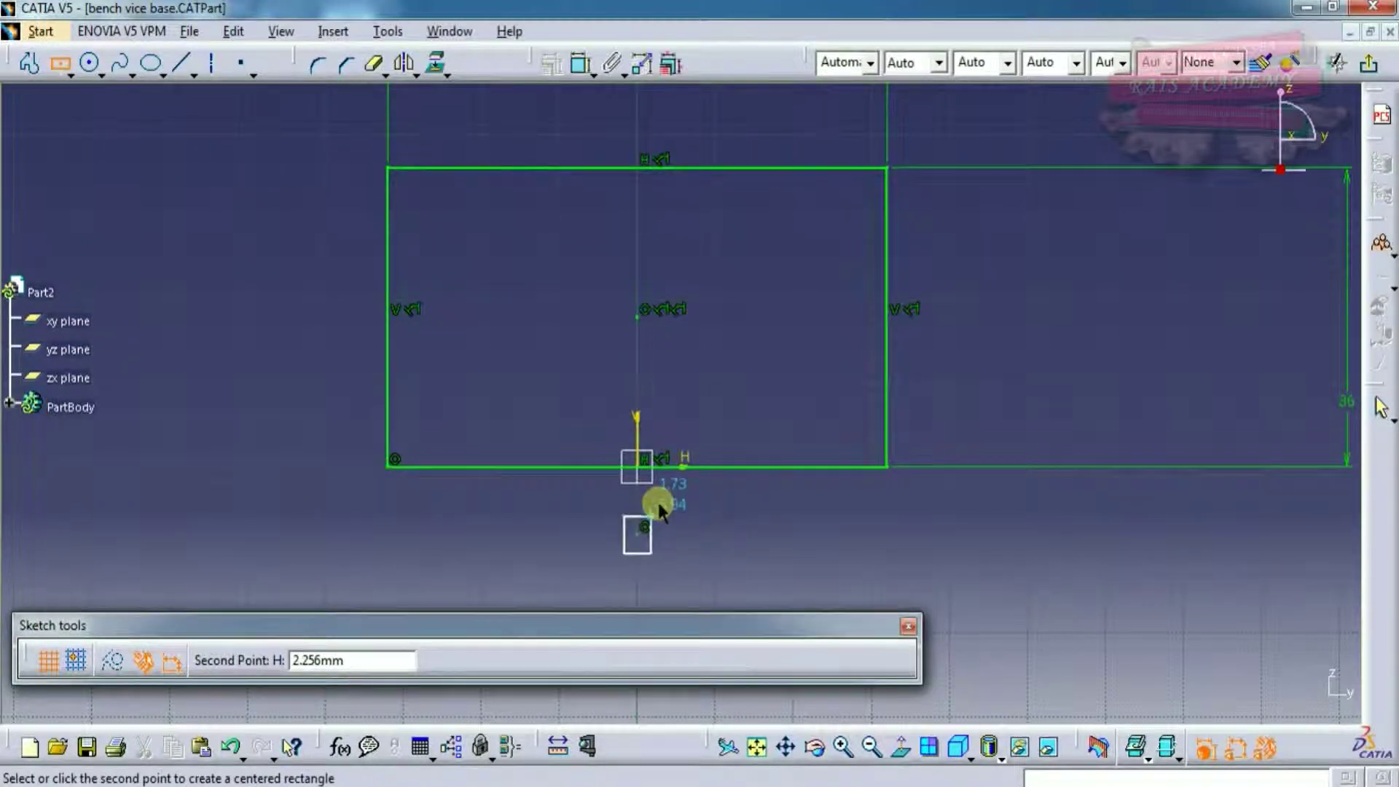
click(680, 467)
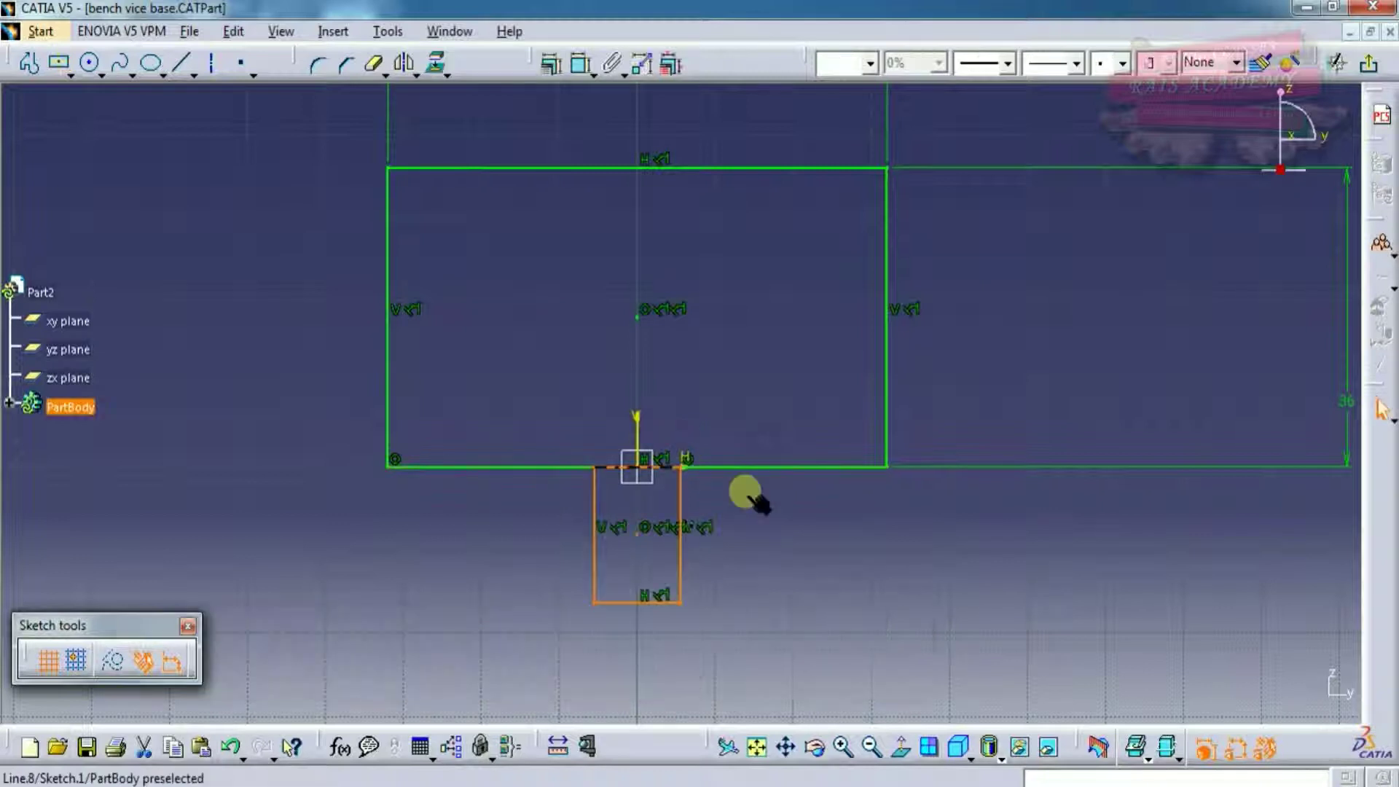
Step: Dimension the small rectangle's height and set it to 9 mm
click(581, 64)
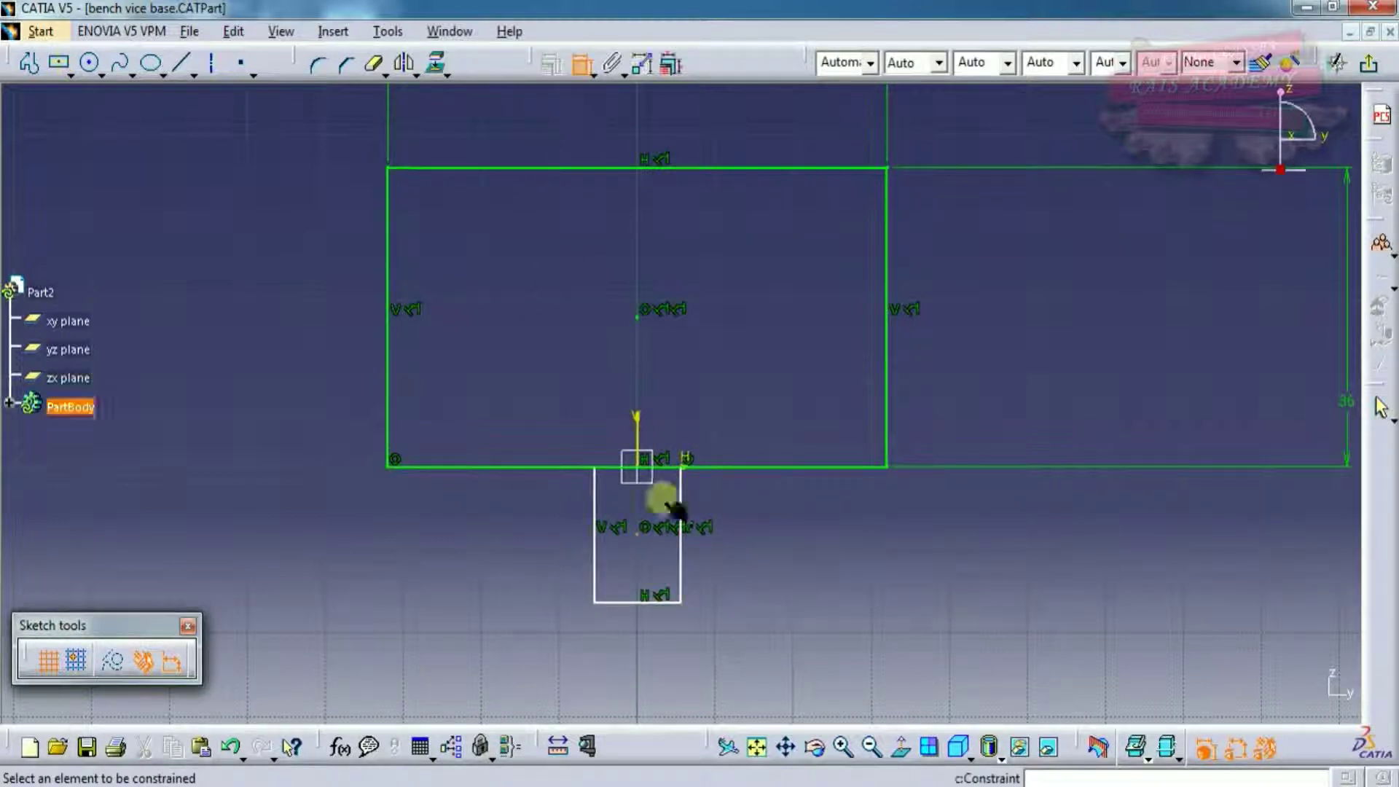
click(681, 503)
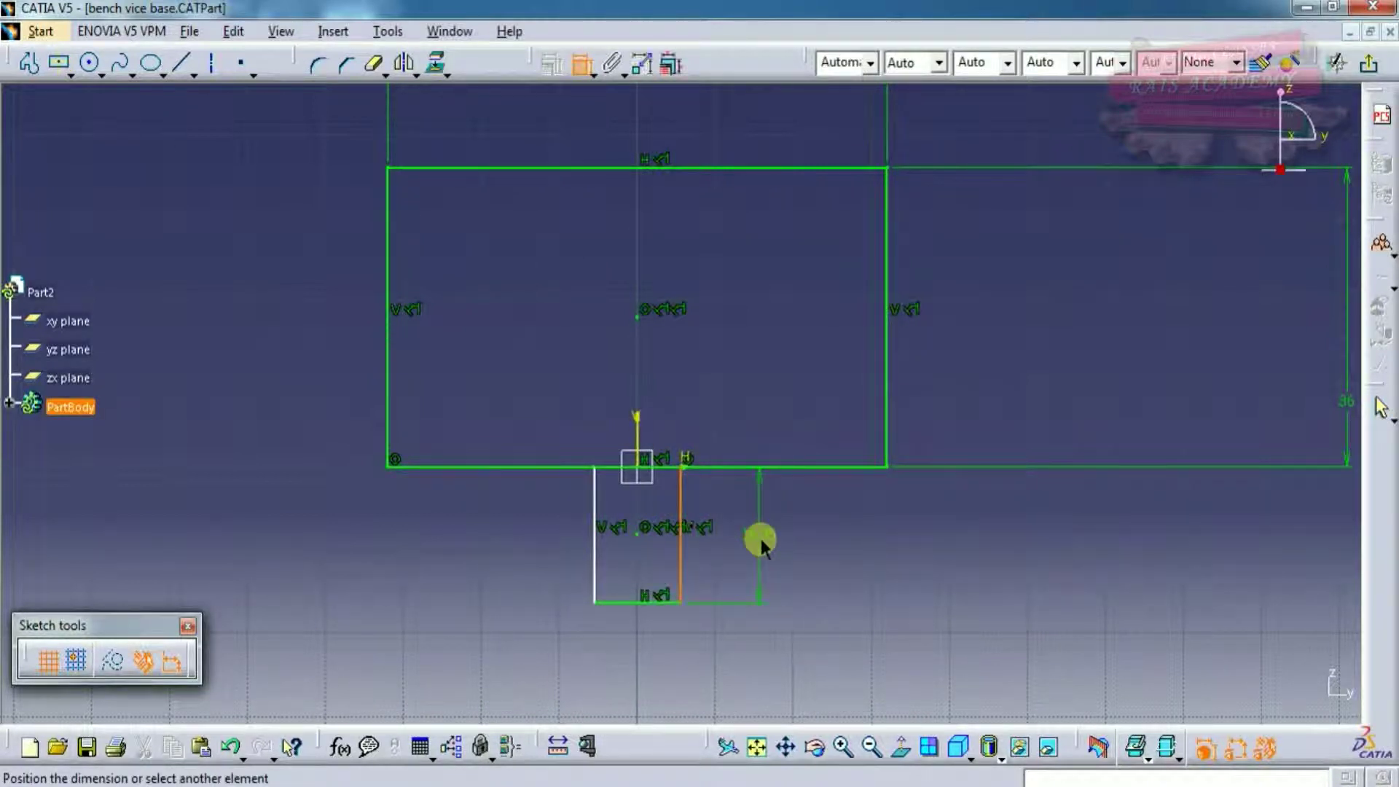
click(761, 543)
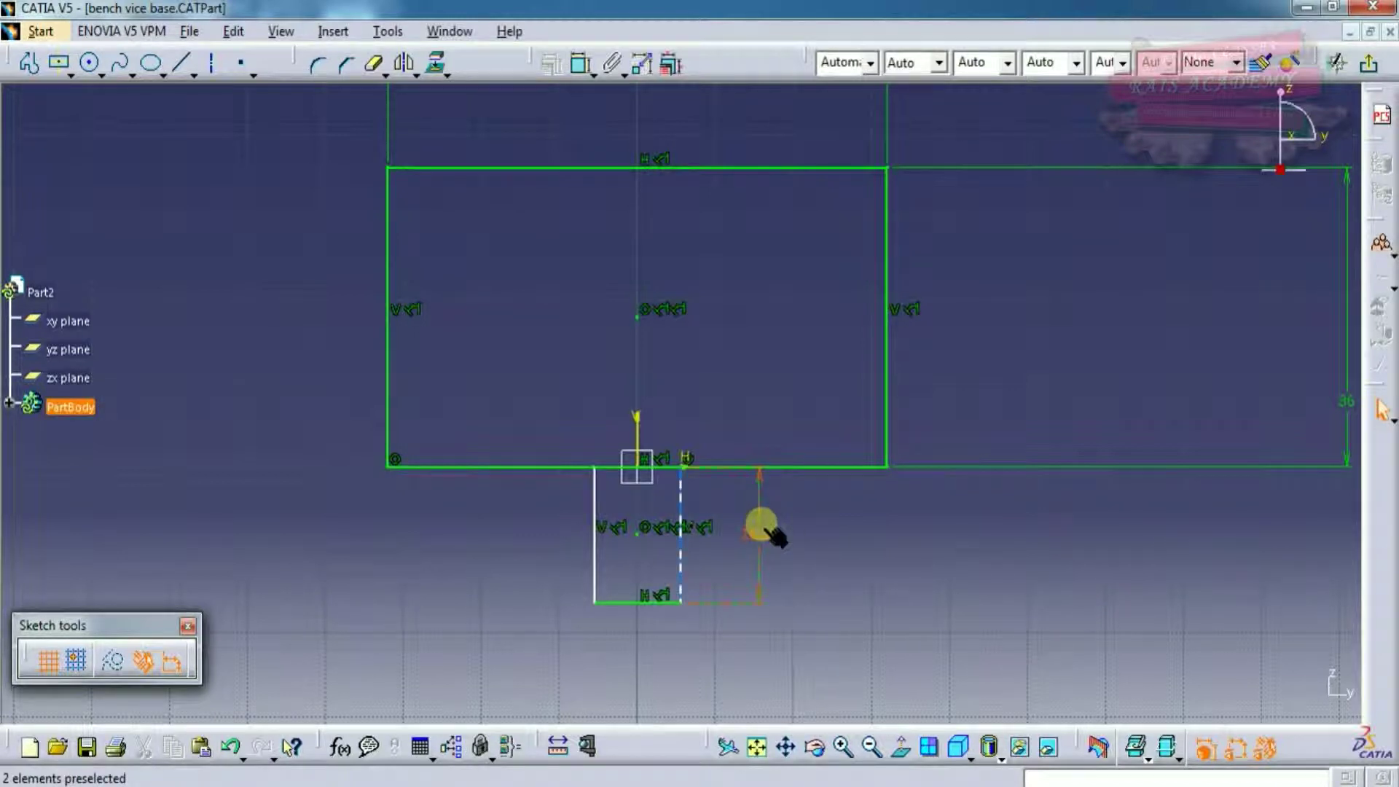
double_click(761, 538)
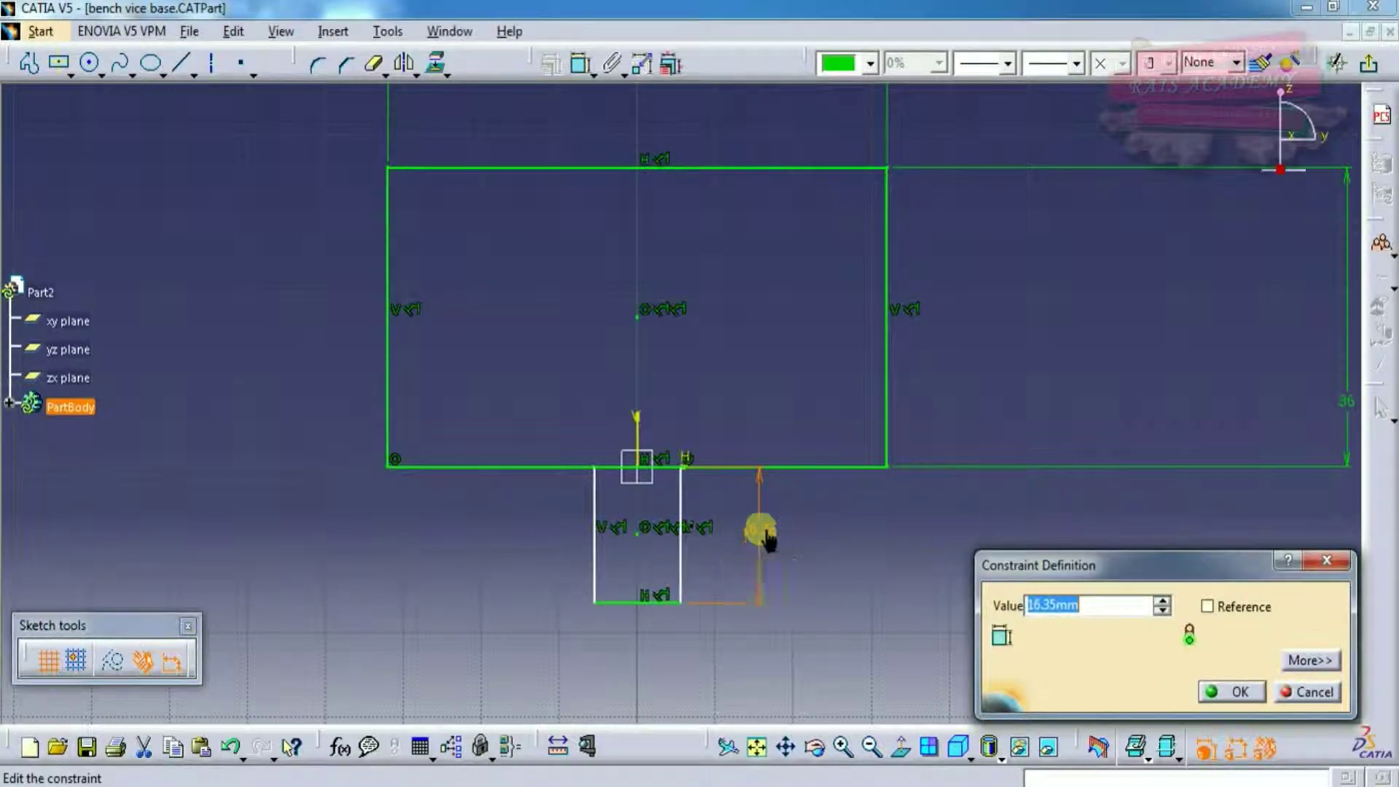
text(9)
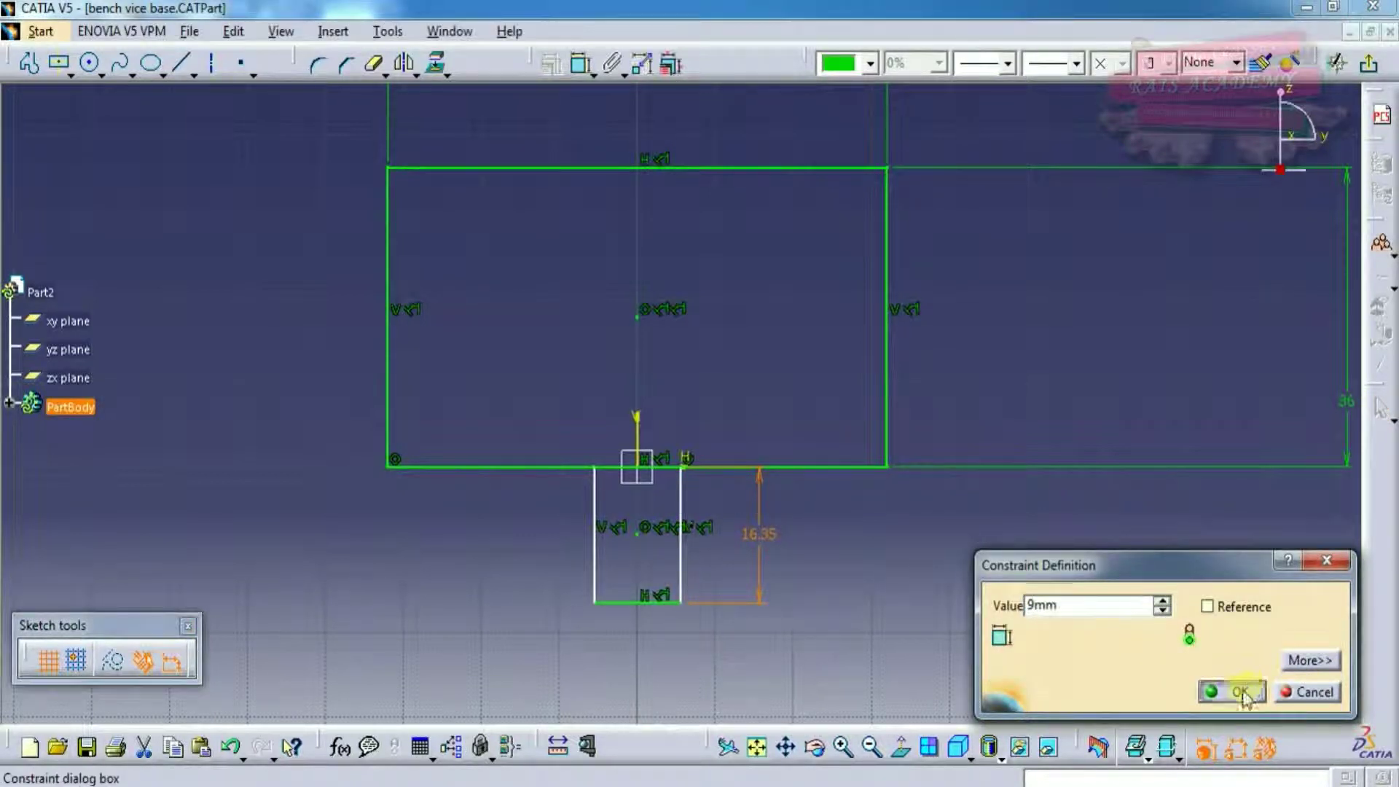
click(1243, 694)
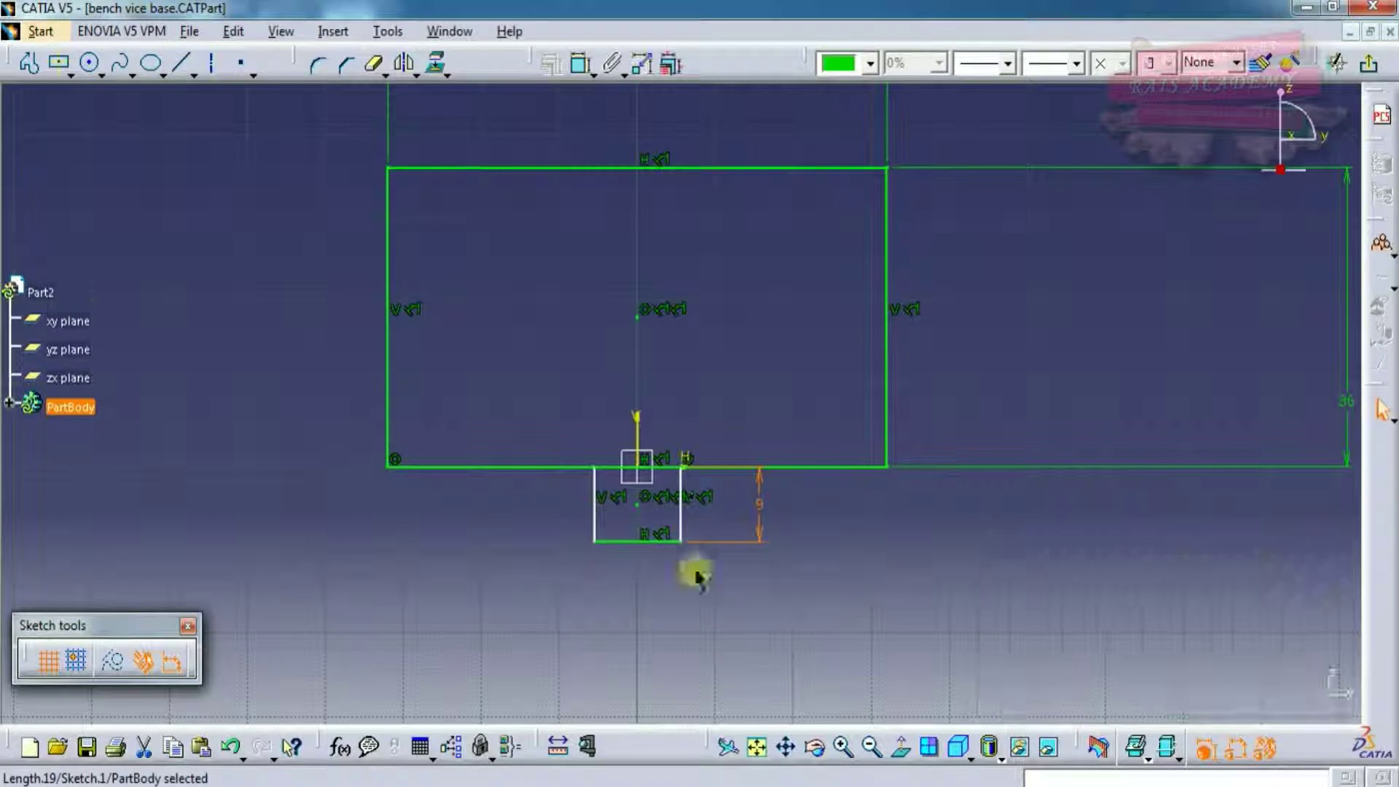
Step: Dimension the small rectangle's width below its lower edge and set it to 16 mm
click(581, 64)
click(636, 541)
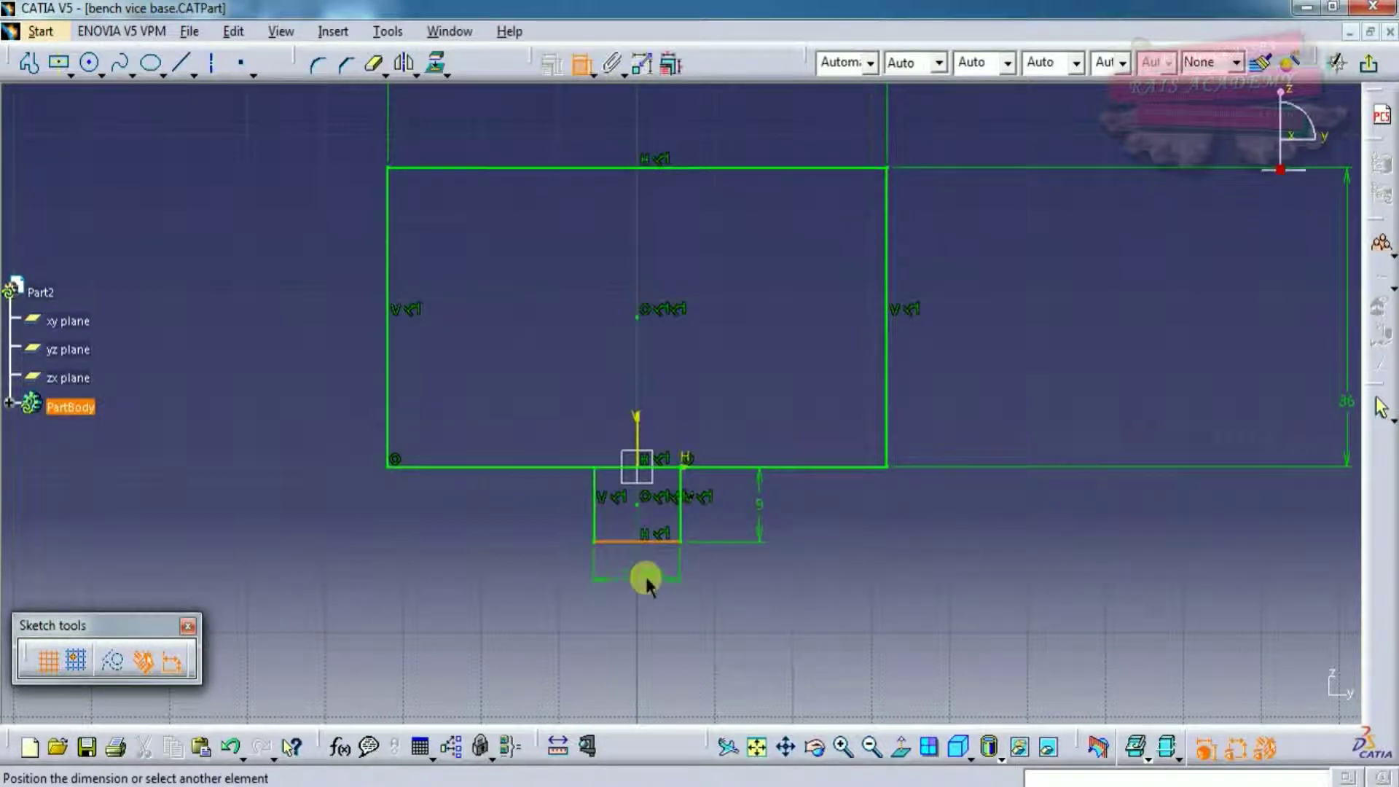
double_click(647, 583)
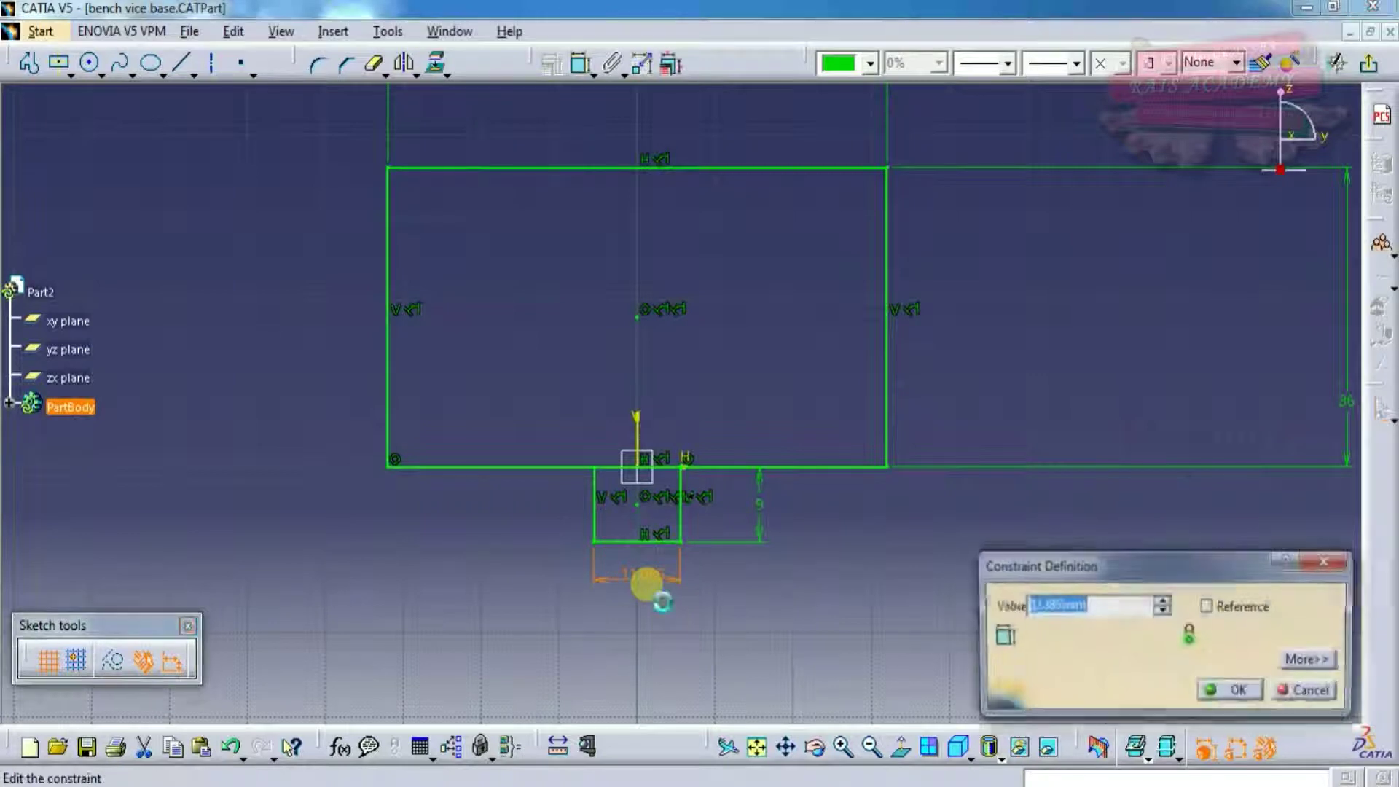
text(16)
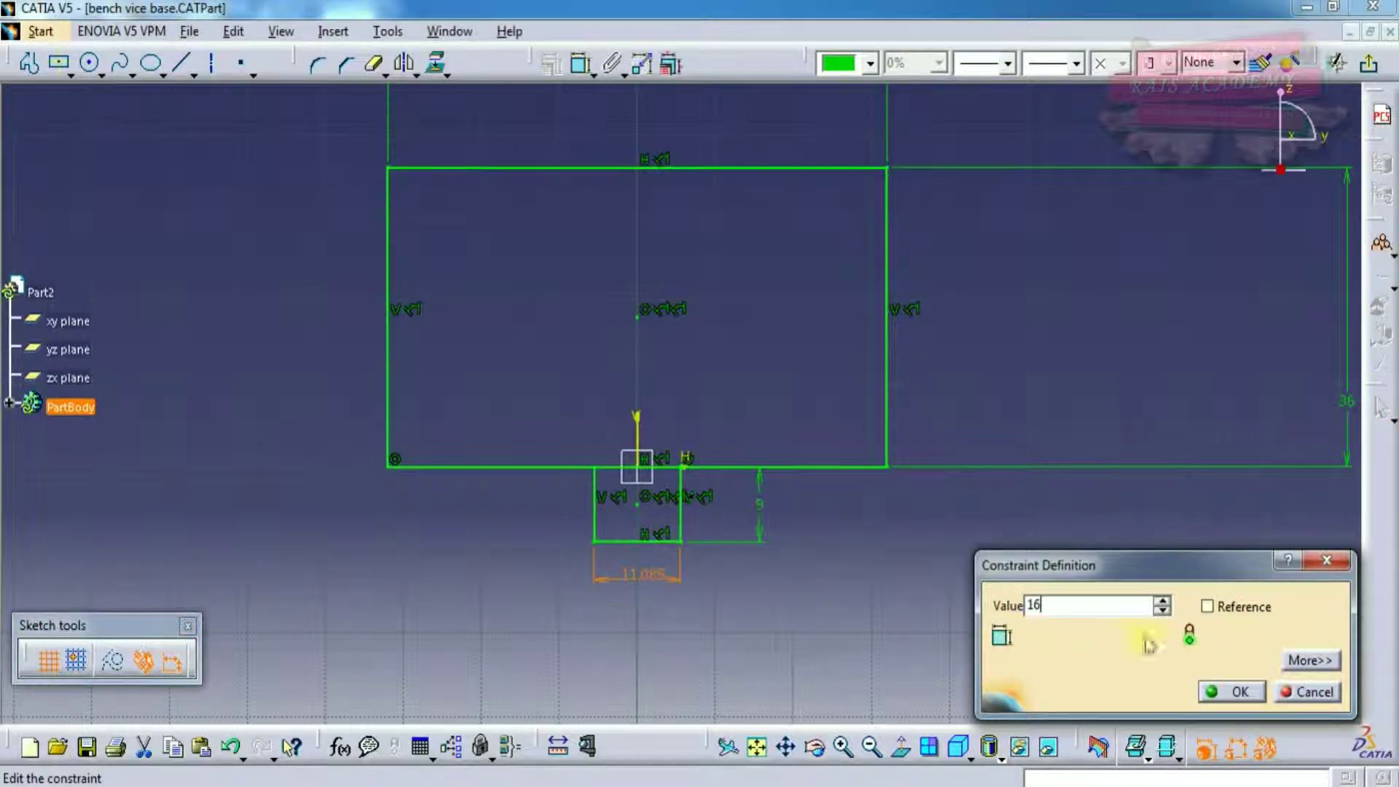
click(1216, 693)
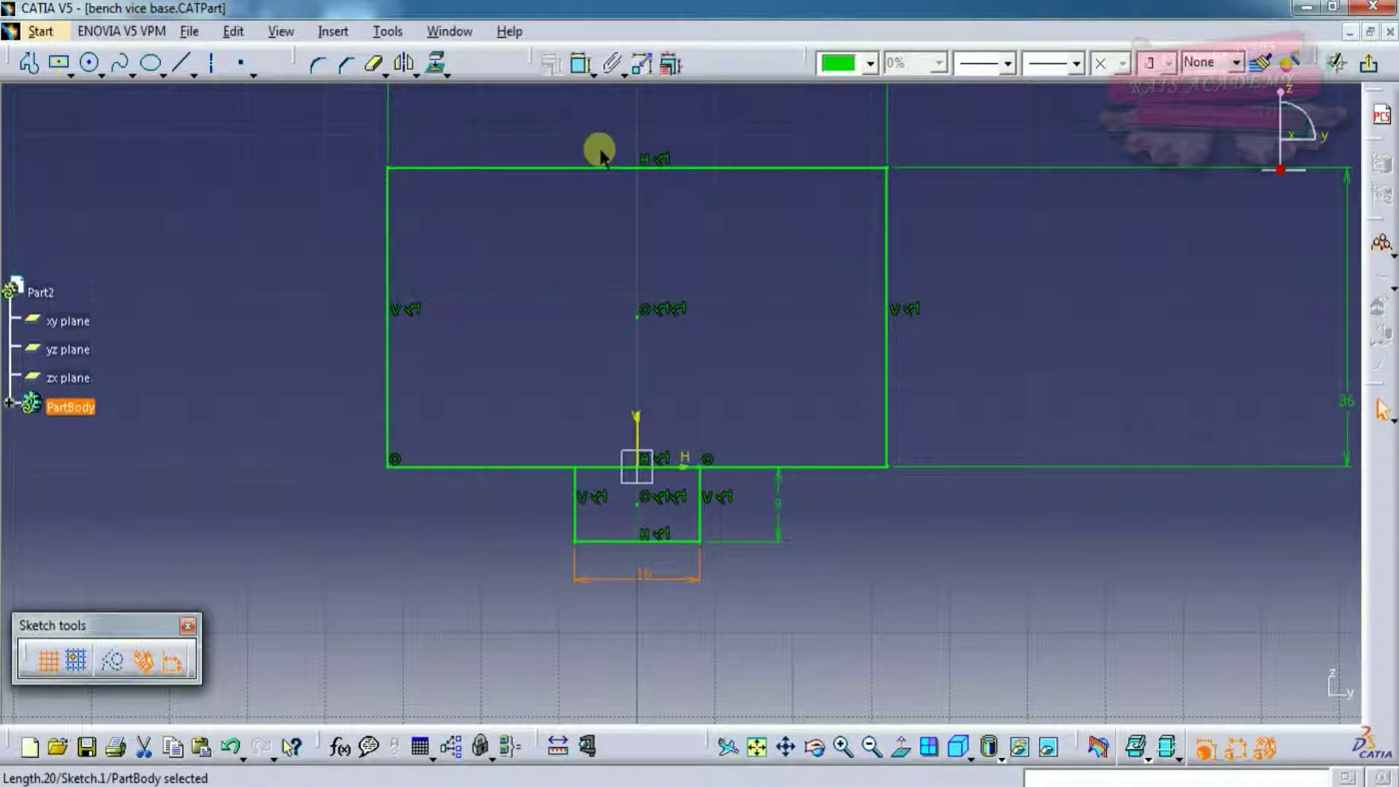
Step: Quick Trim the shared edge between the two rectangles so that they form one T-shaped outline
click(375, 63)
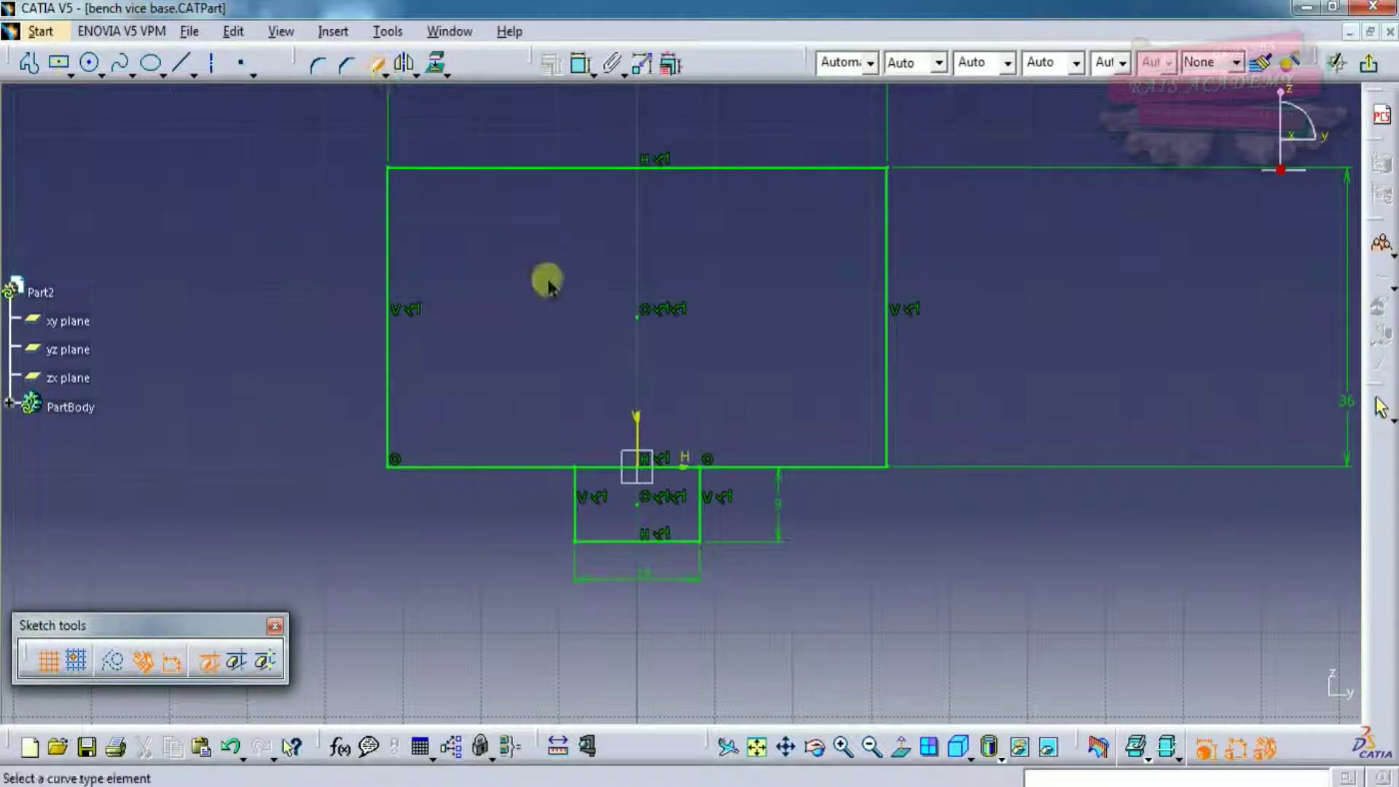
click(616, 467)
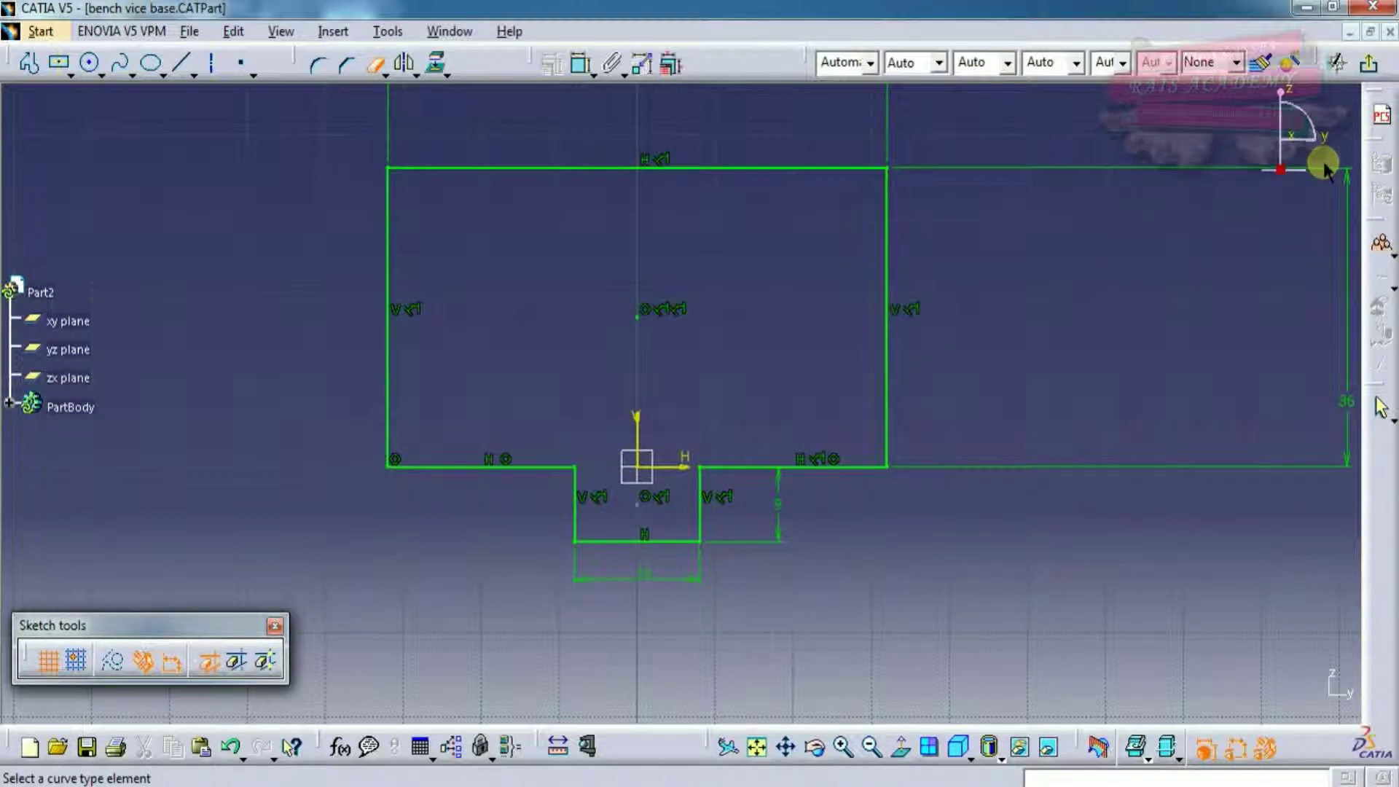
Step: Exit the sketch and pad the T-shaped profile to a length of 32 mm
click(1368, 63)
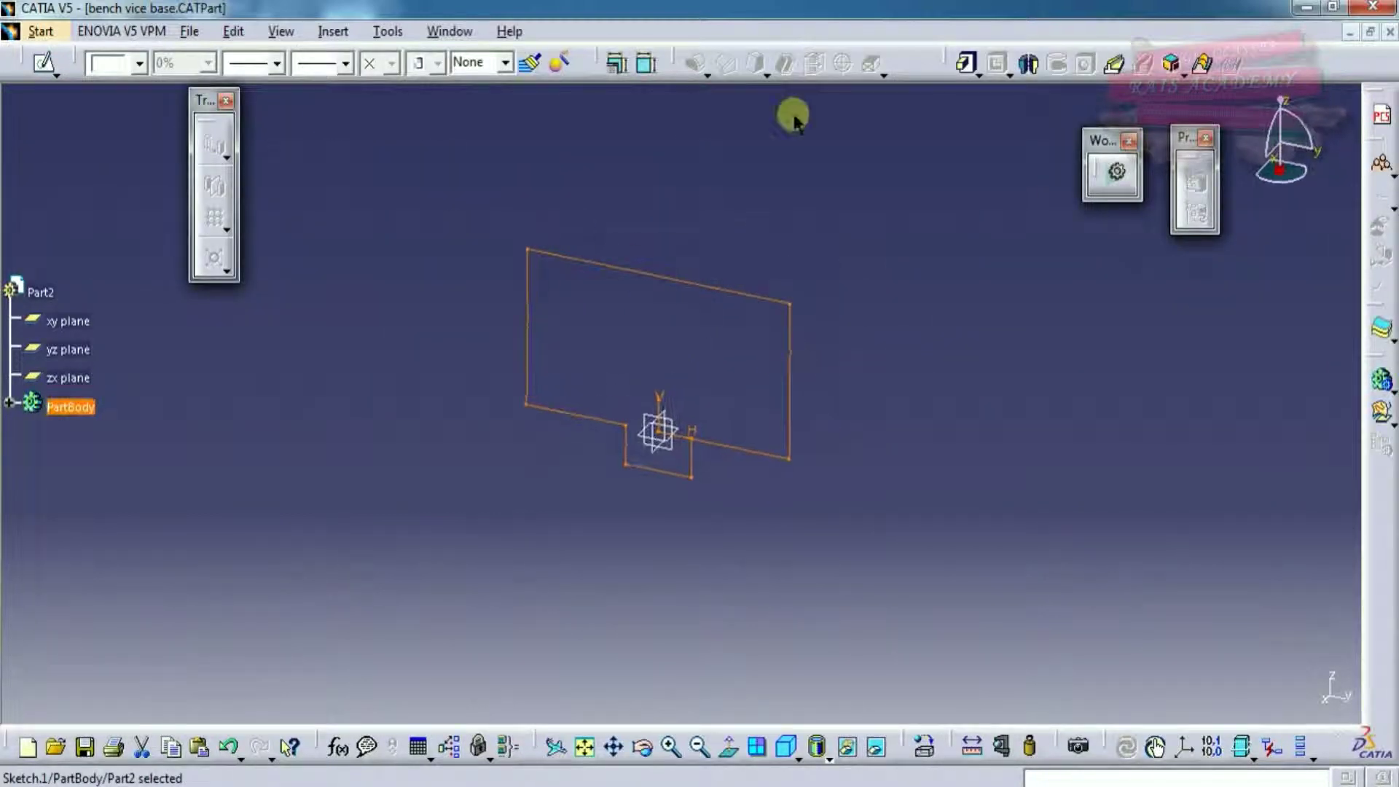
click(968, 65)
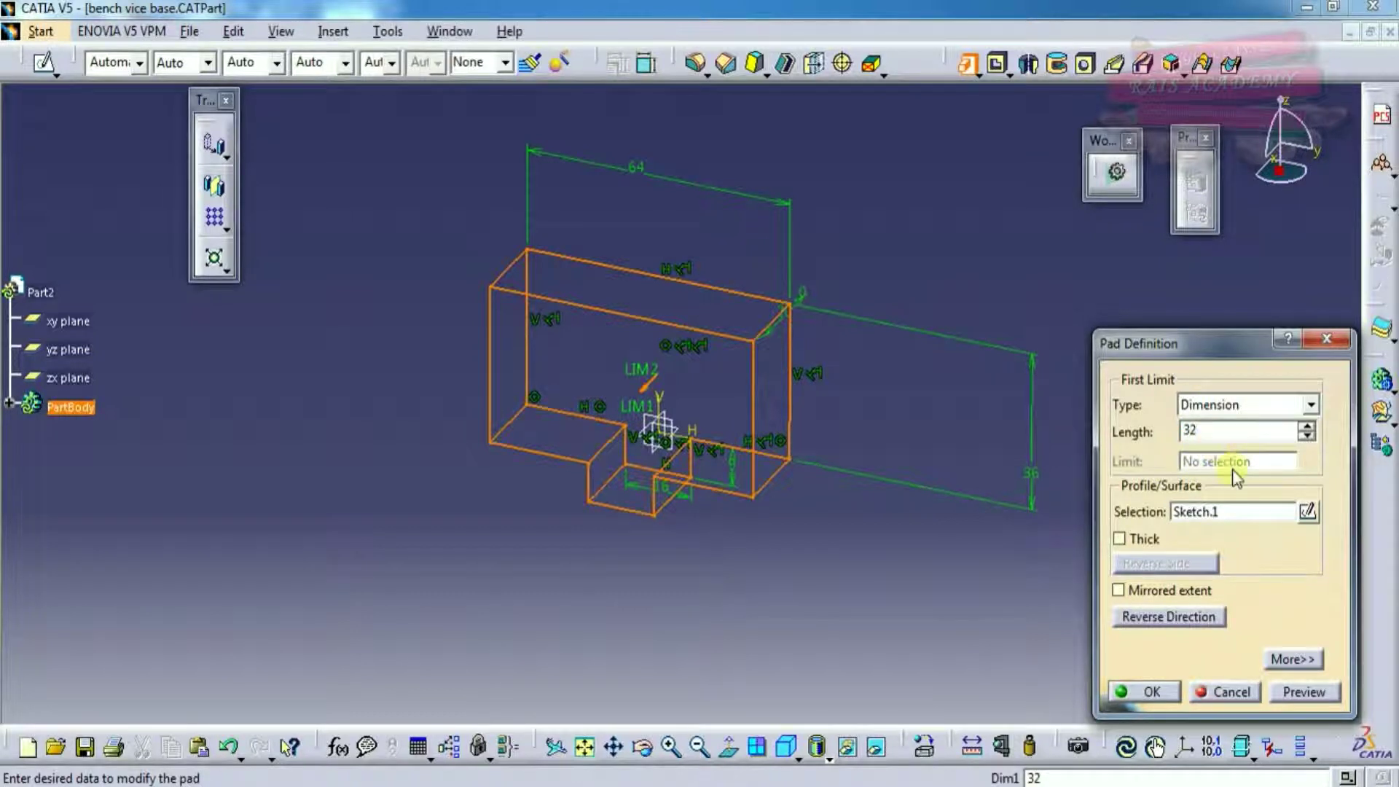
click(1152, 694)
Step: Start a sketch on the pad's front T-shaped face and project the face's edges onto the sketch plane
middle_drag(759, 541, 818, 549)
click(652, 400)
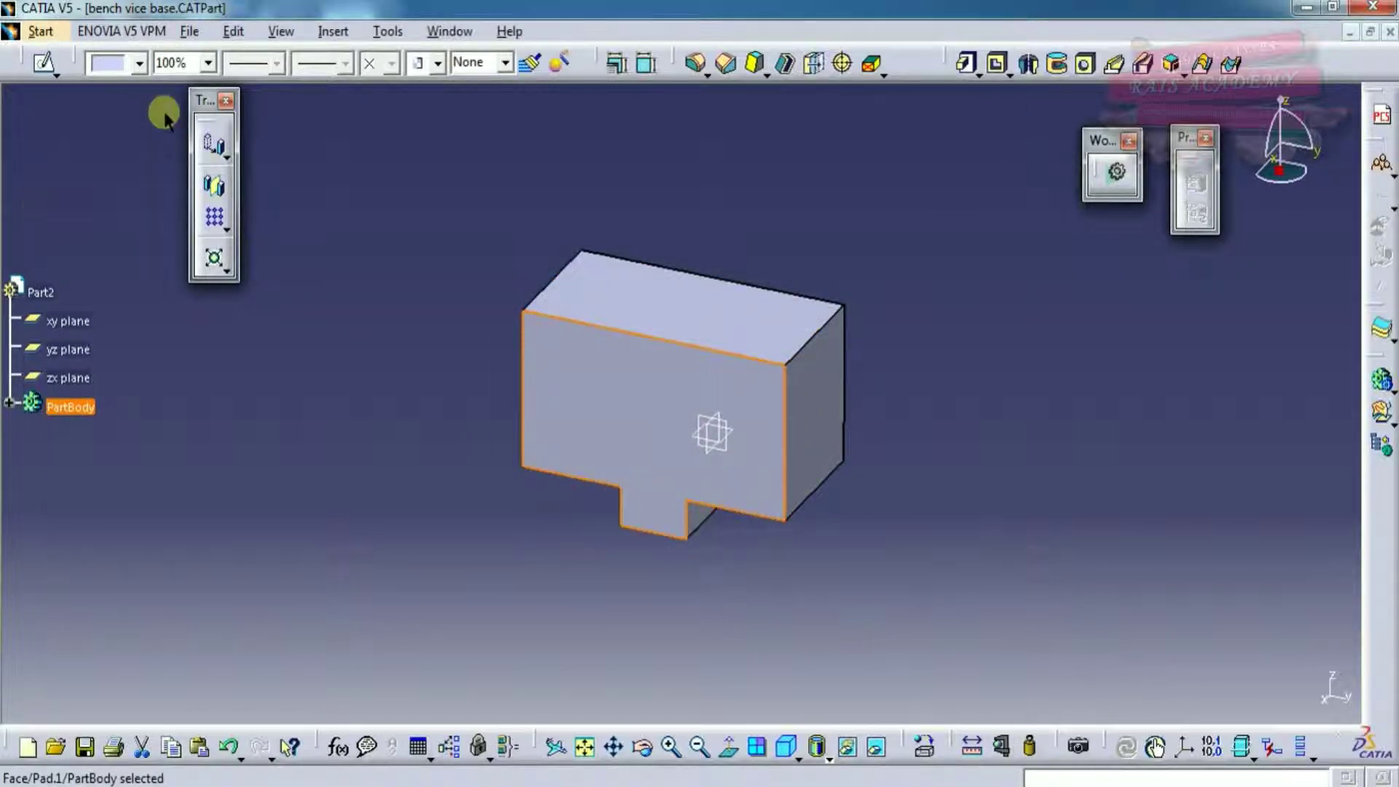
click(44, 64)
click(33, 67)
mouse_move(685, 546)
middle_down()
mouse_move(674, 537)
mouse_move(736, 360)
middle_up()
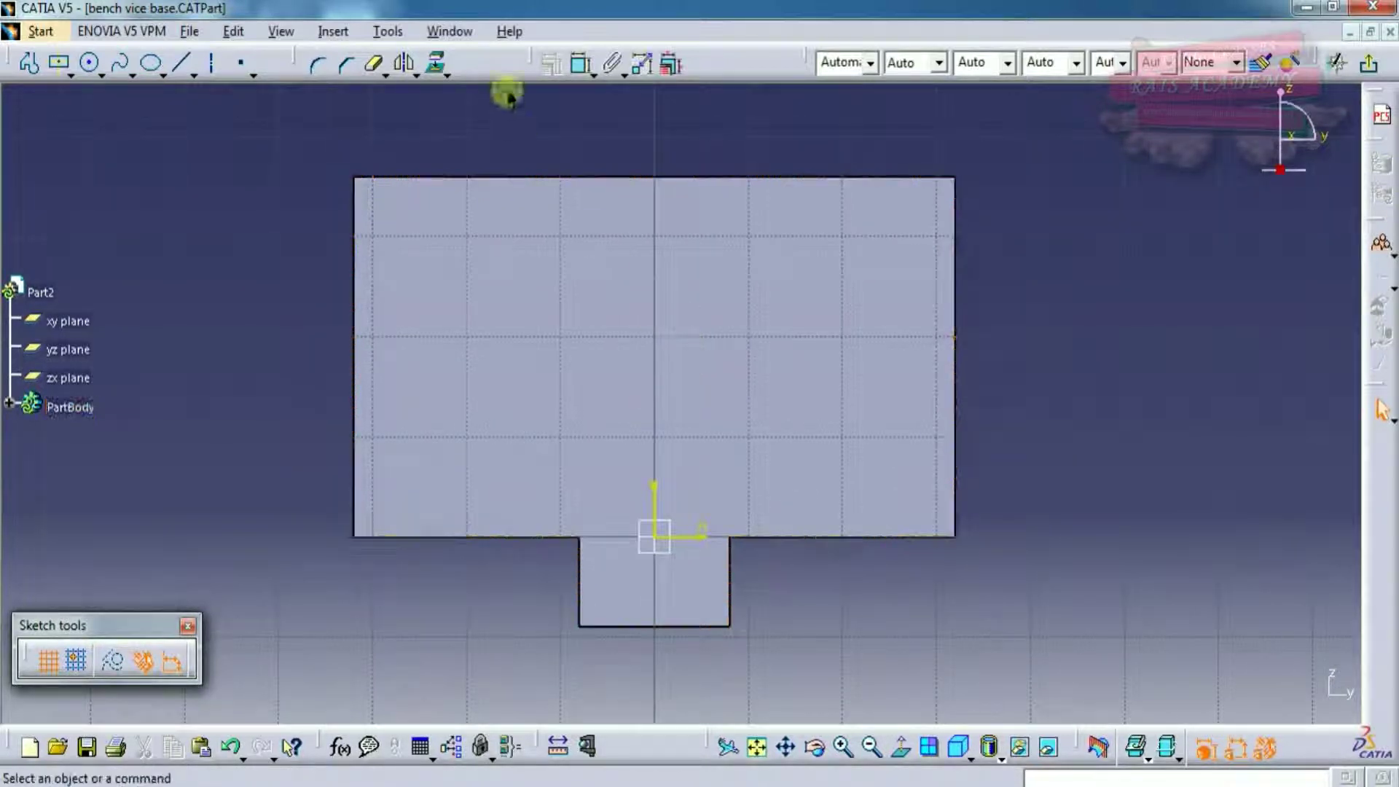
click(437, 64)
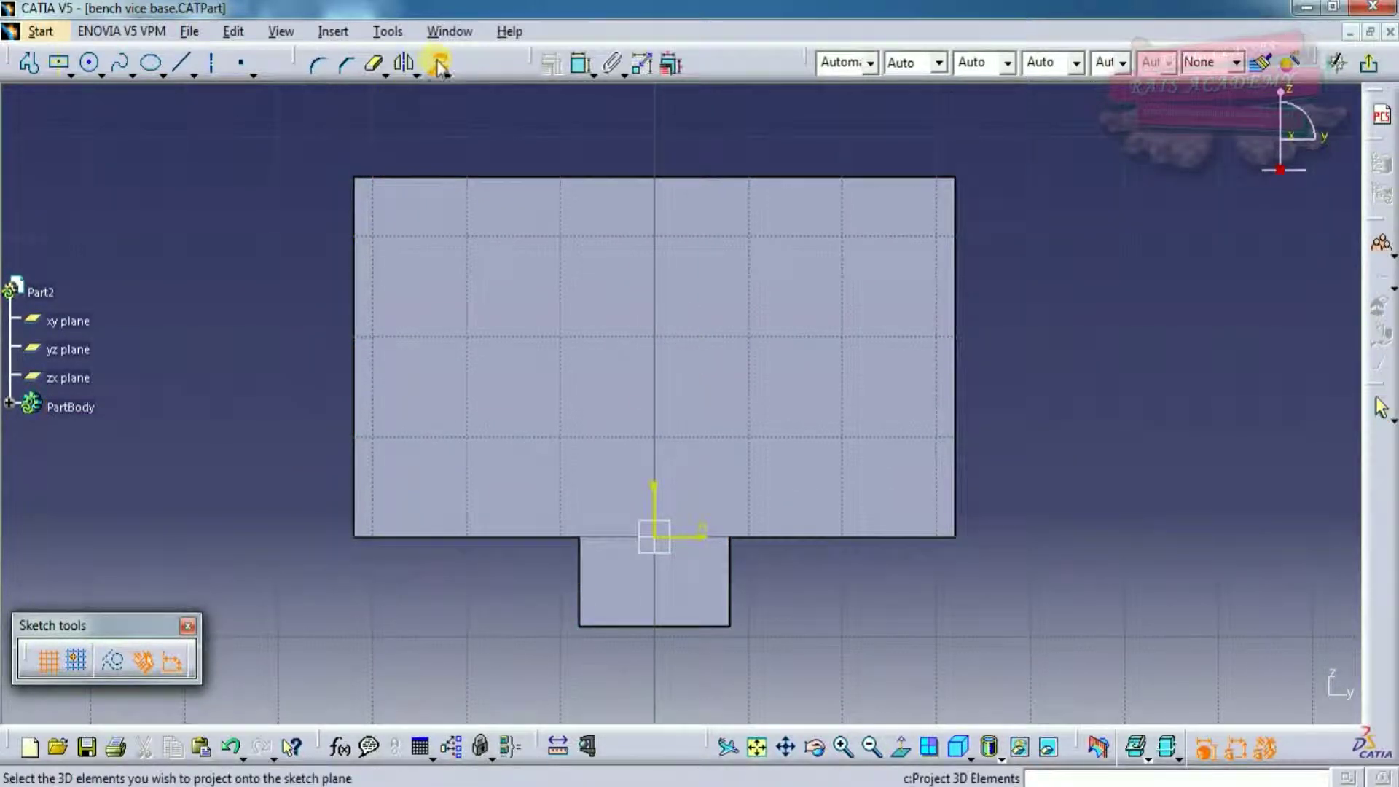
click(678, 351)
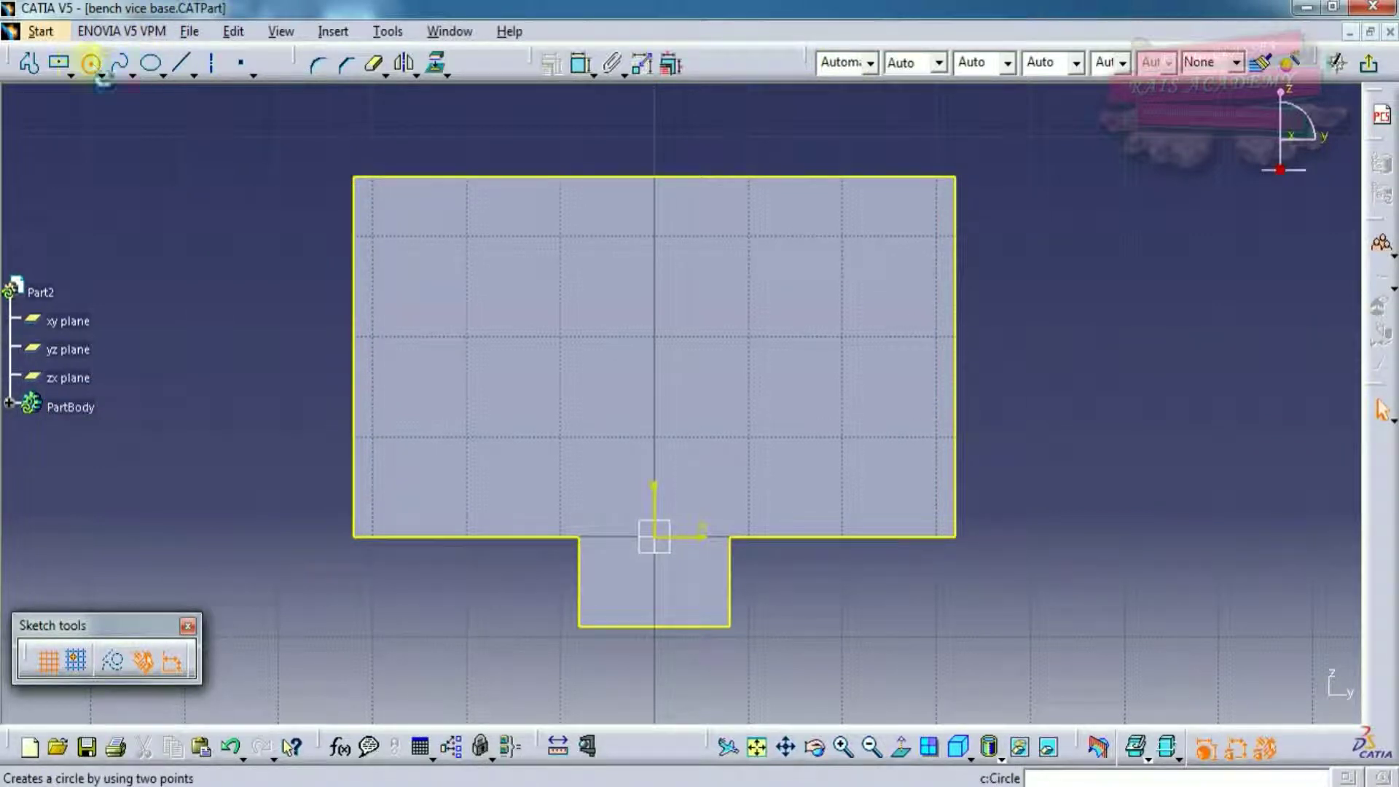
Step: Draw two concentric circles on the vertical axis, the inner about 5 mm in radius and the outer reaching the face's upper edge
click(90, 63)
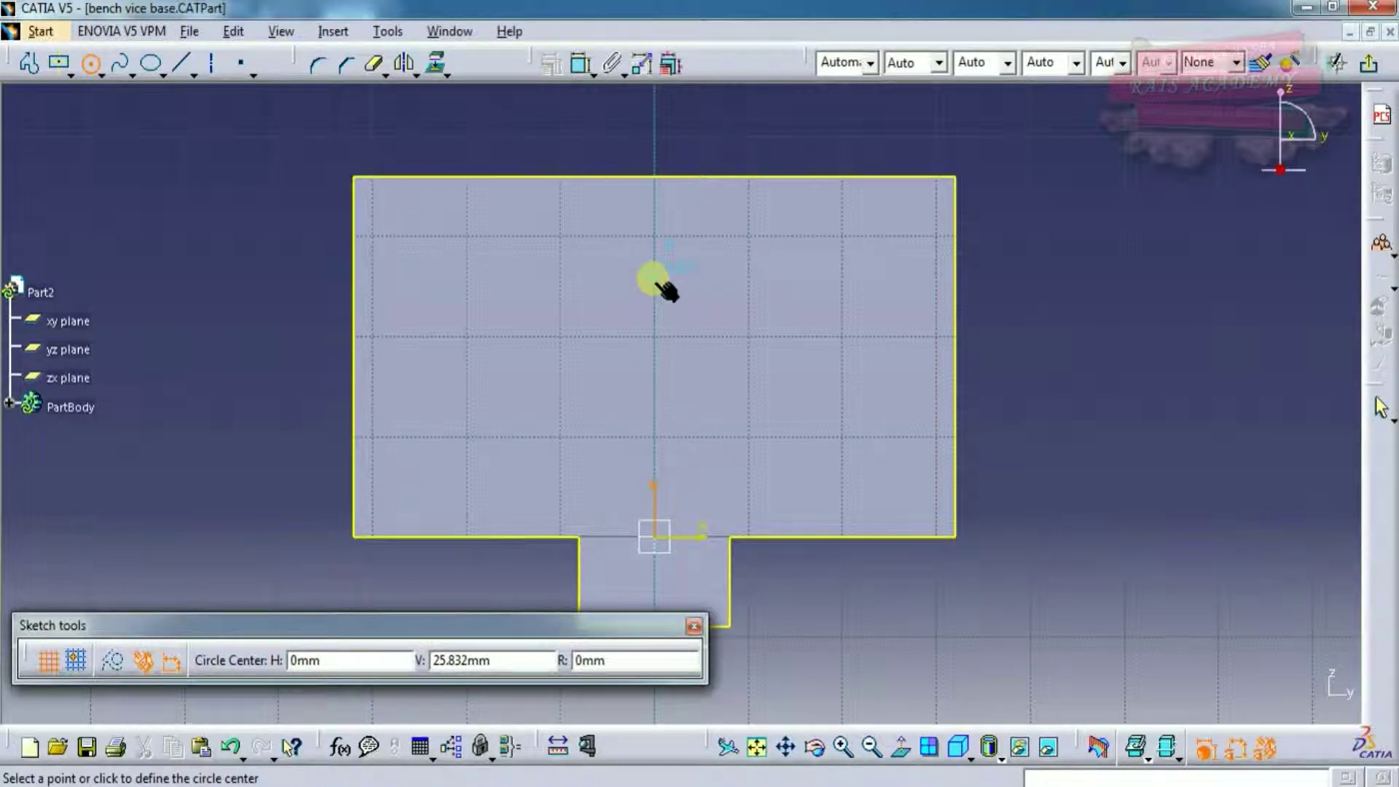
click(654, 280)
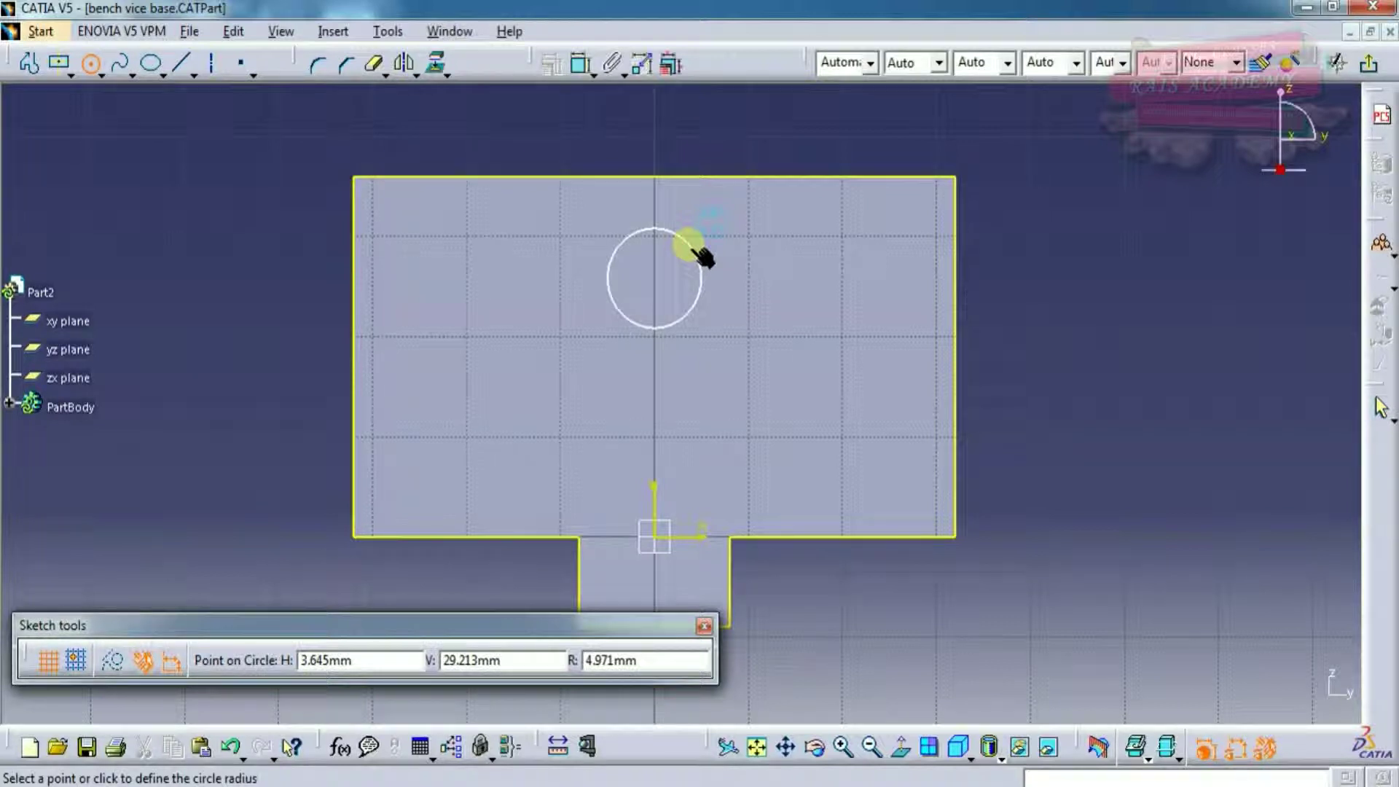
click(701, 254)
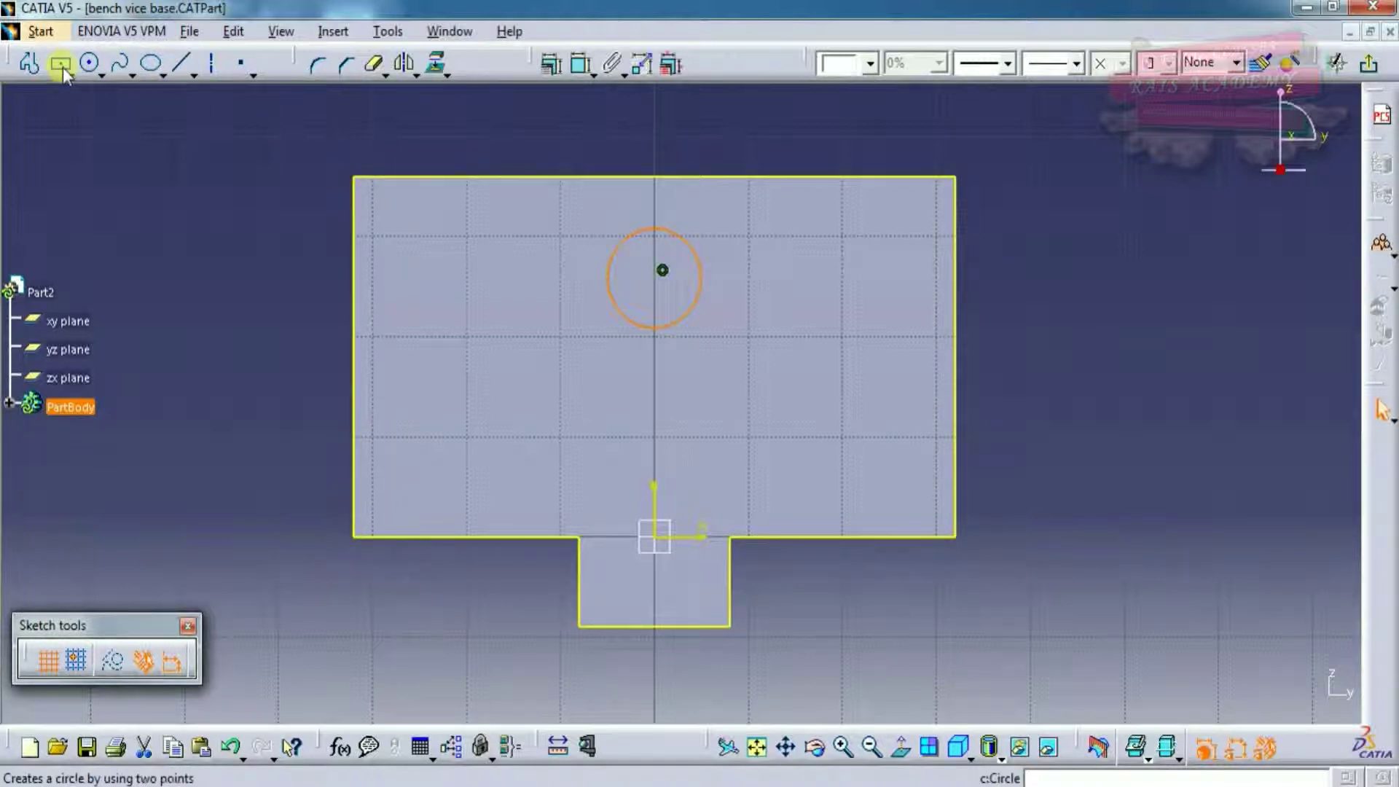
click(91, 65)
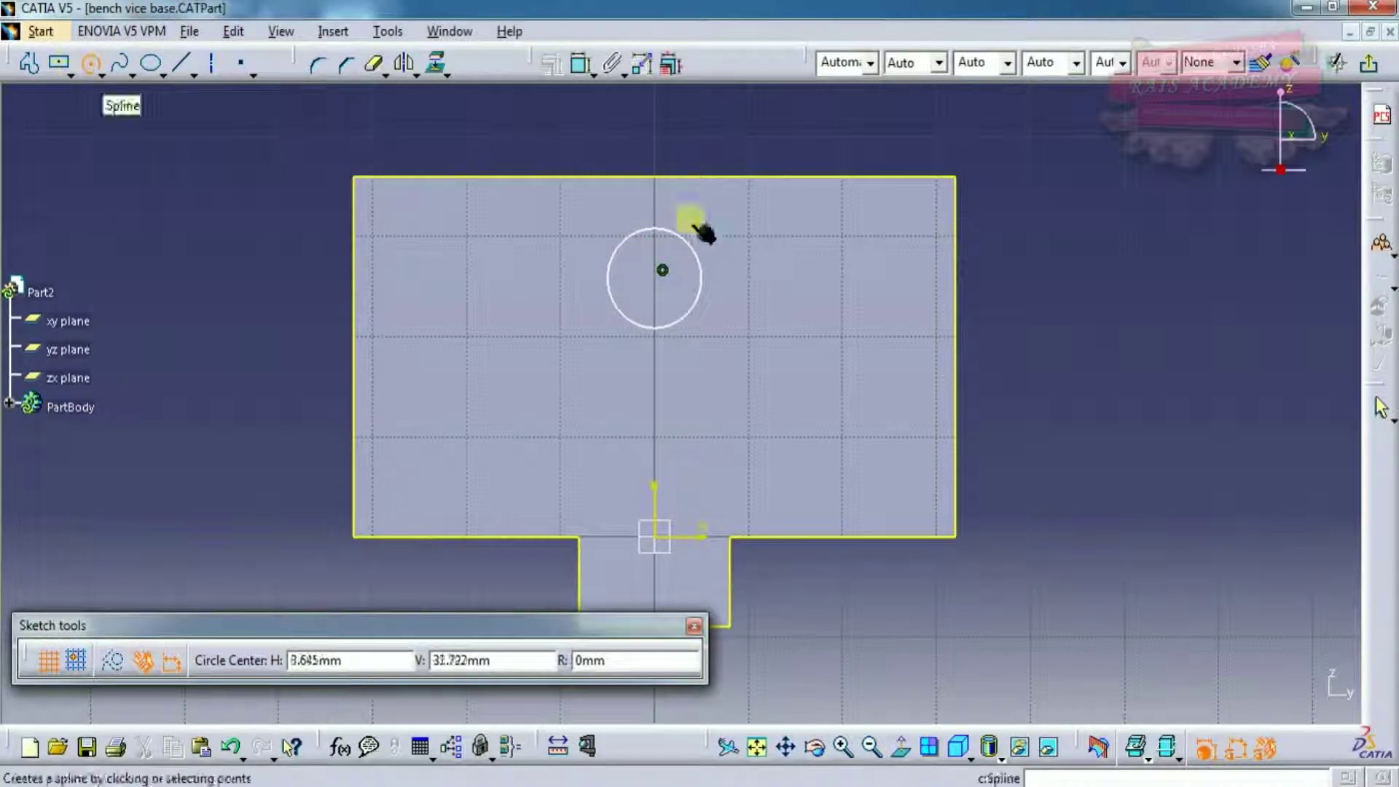
click(662, 274)
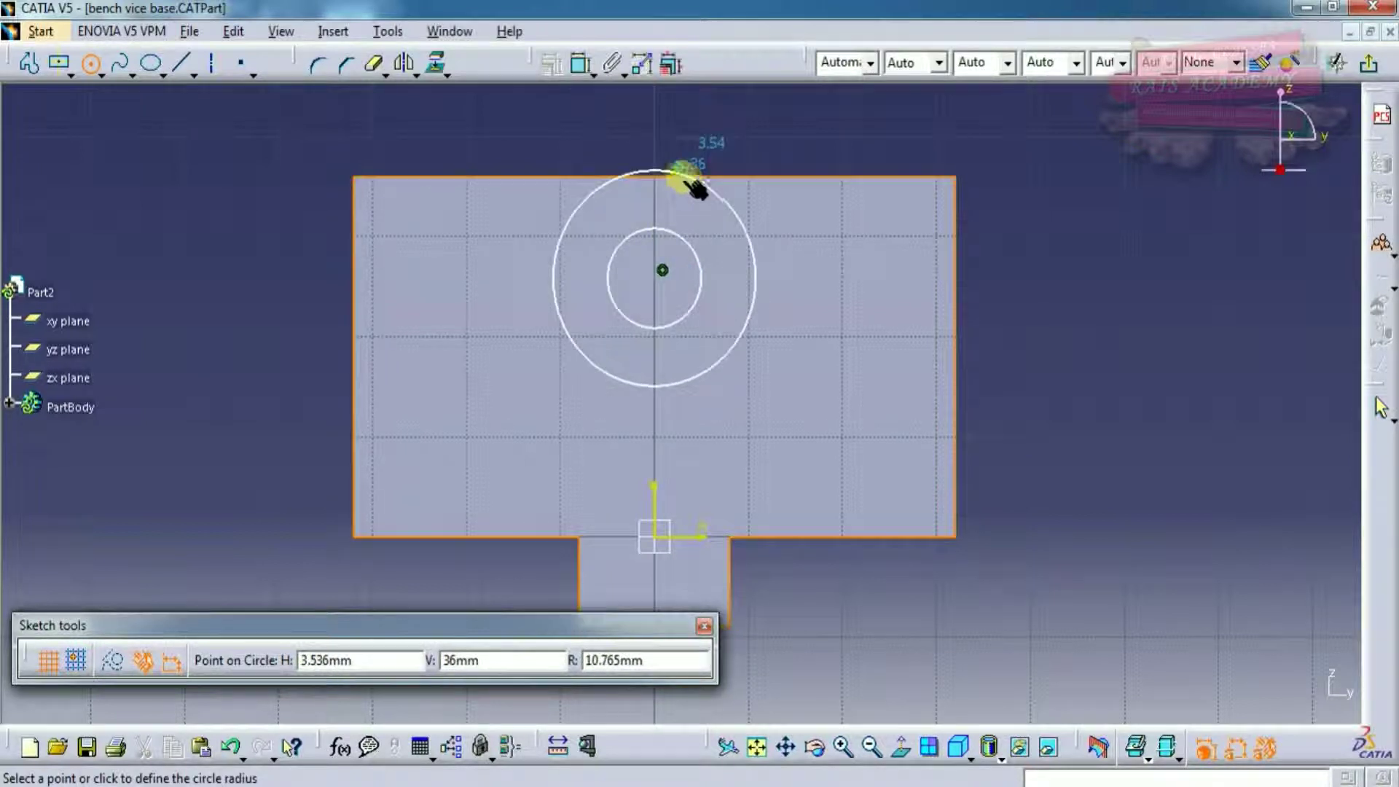
click(660, 178)
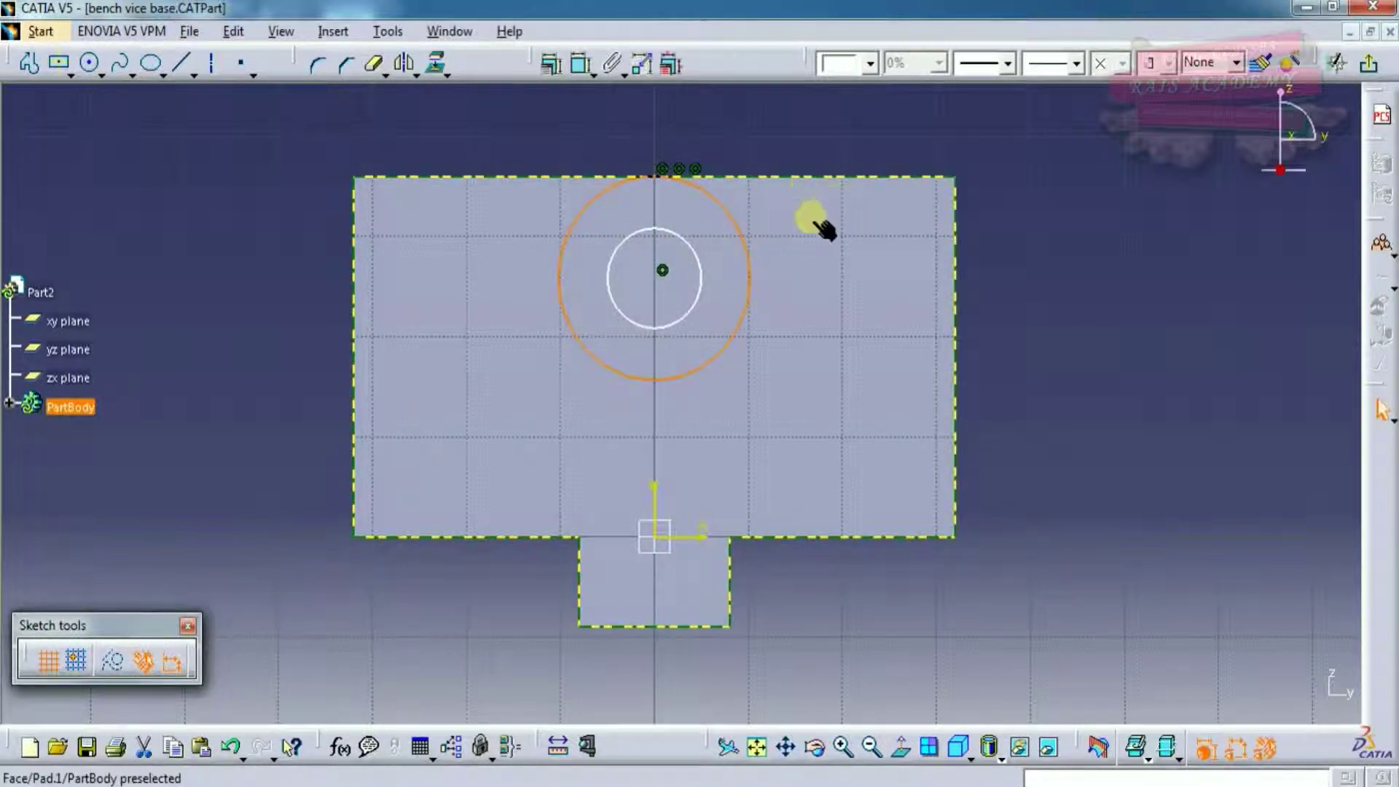
Step: Dimension the outer circle's diameter and set it to 32 mm
click(581, 65)
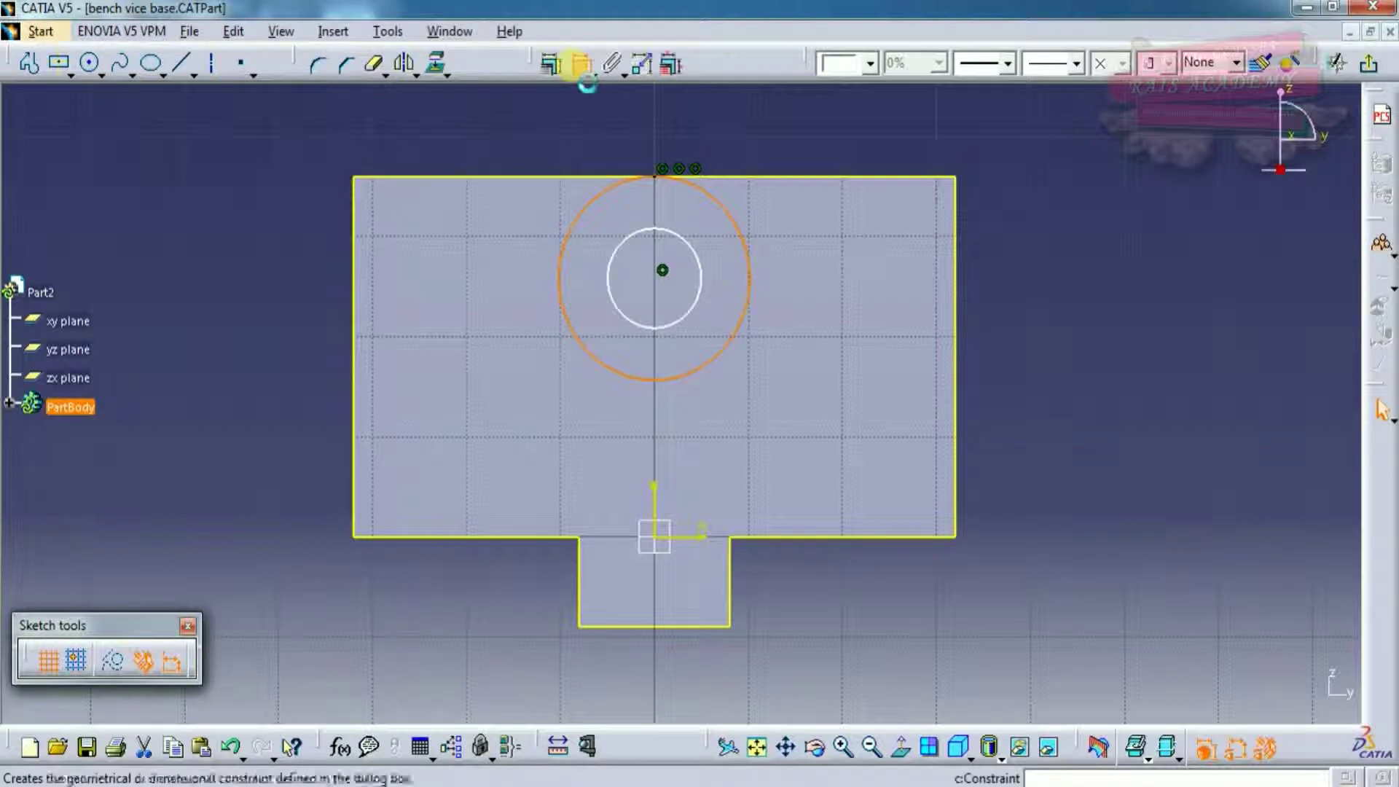
click(747, 245)
click(806, 232)
double_click(801, 227)
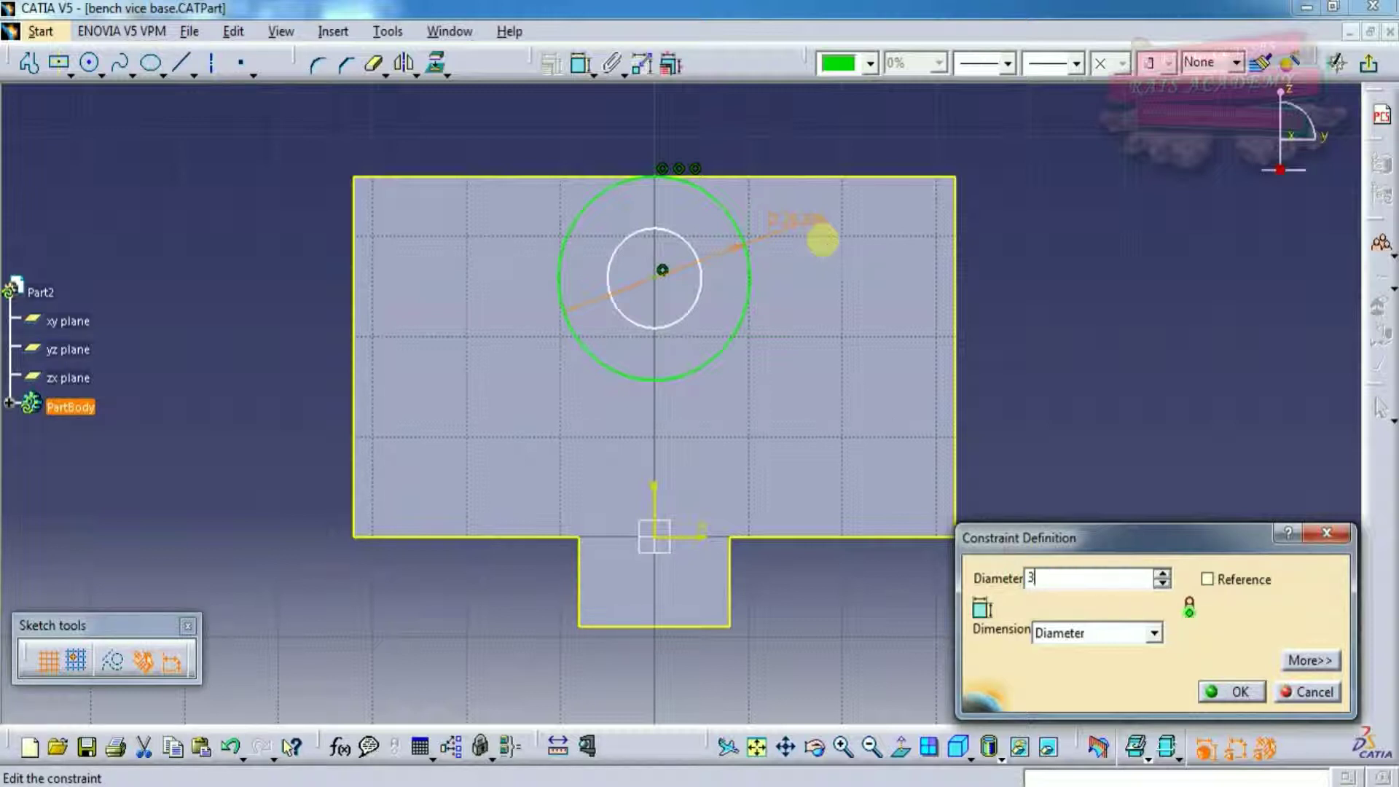
key(Return)
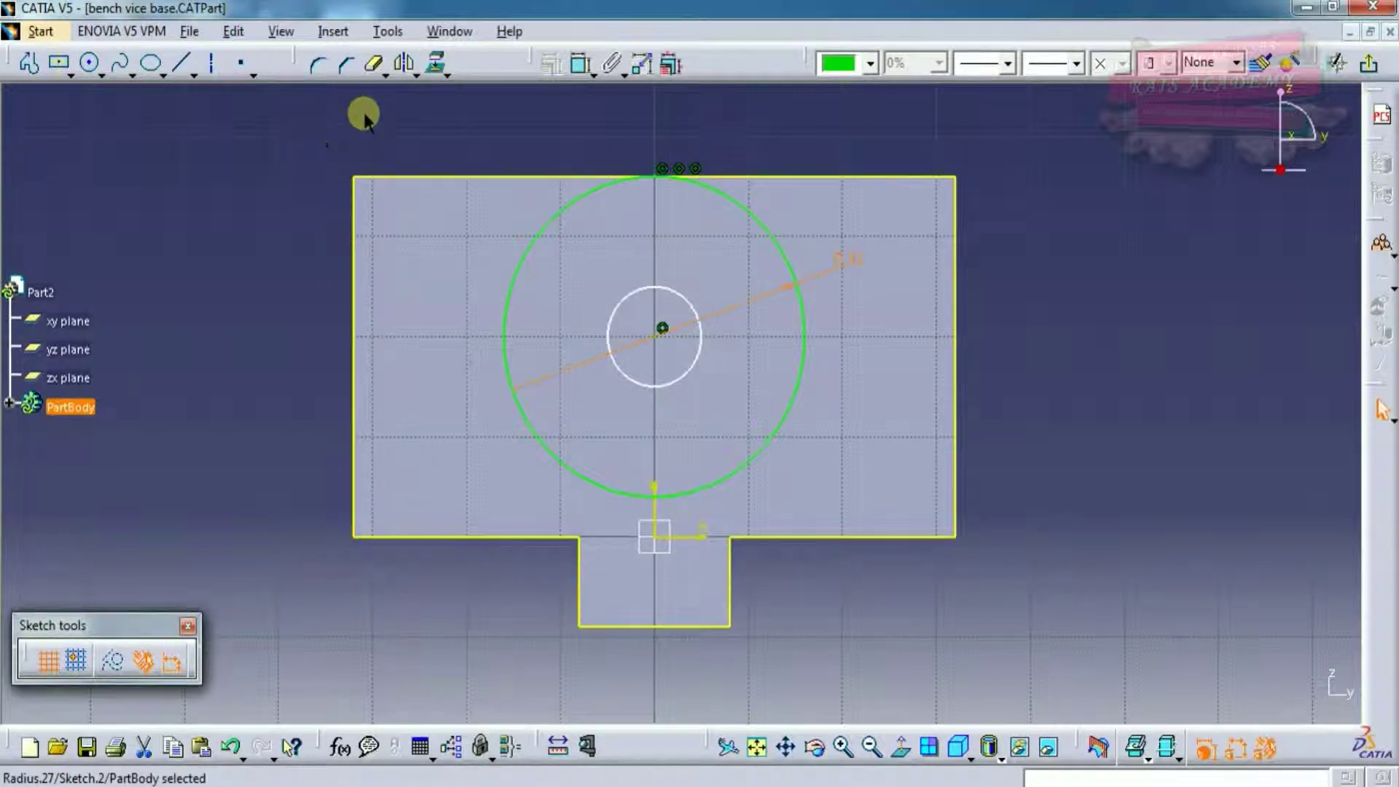
Step: Dimension the inner circle's diameter and set it to 12 mm
click(580, 64)
click(691, 302)
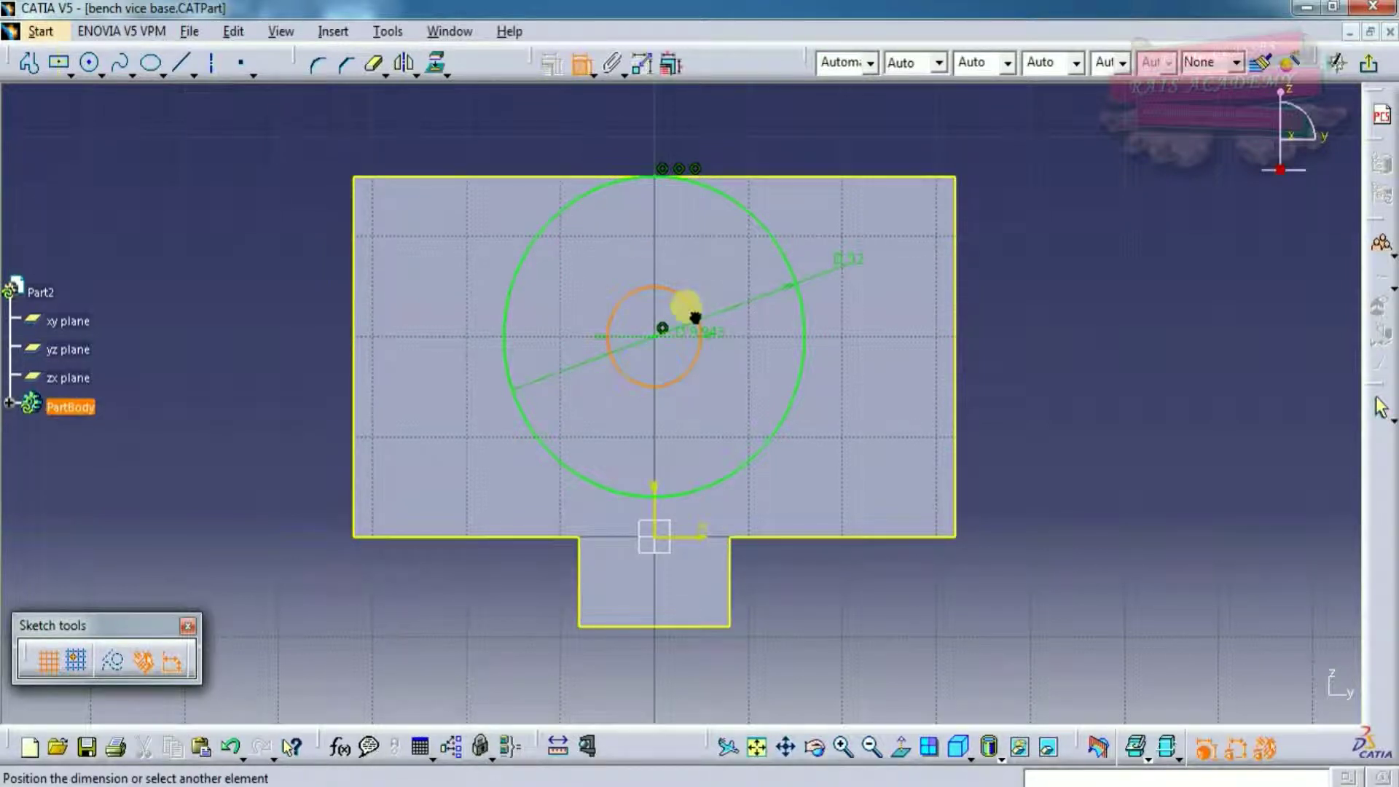
click(822, 141)
double_click(824, 141)
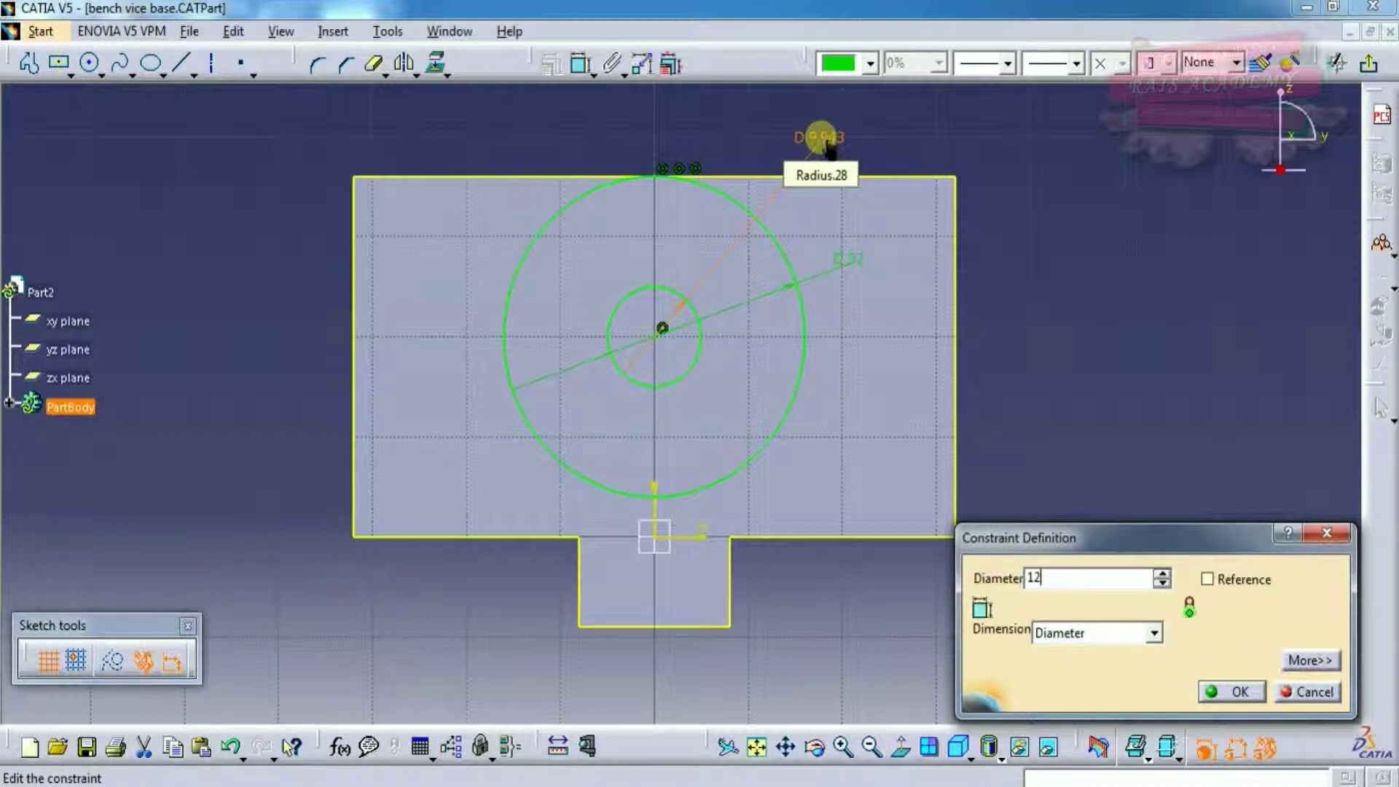
key(Return)
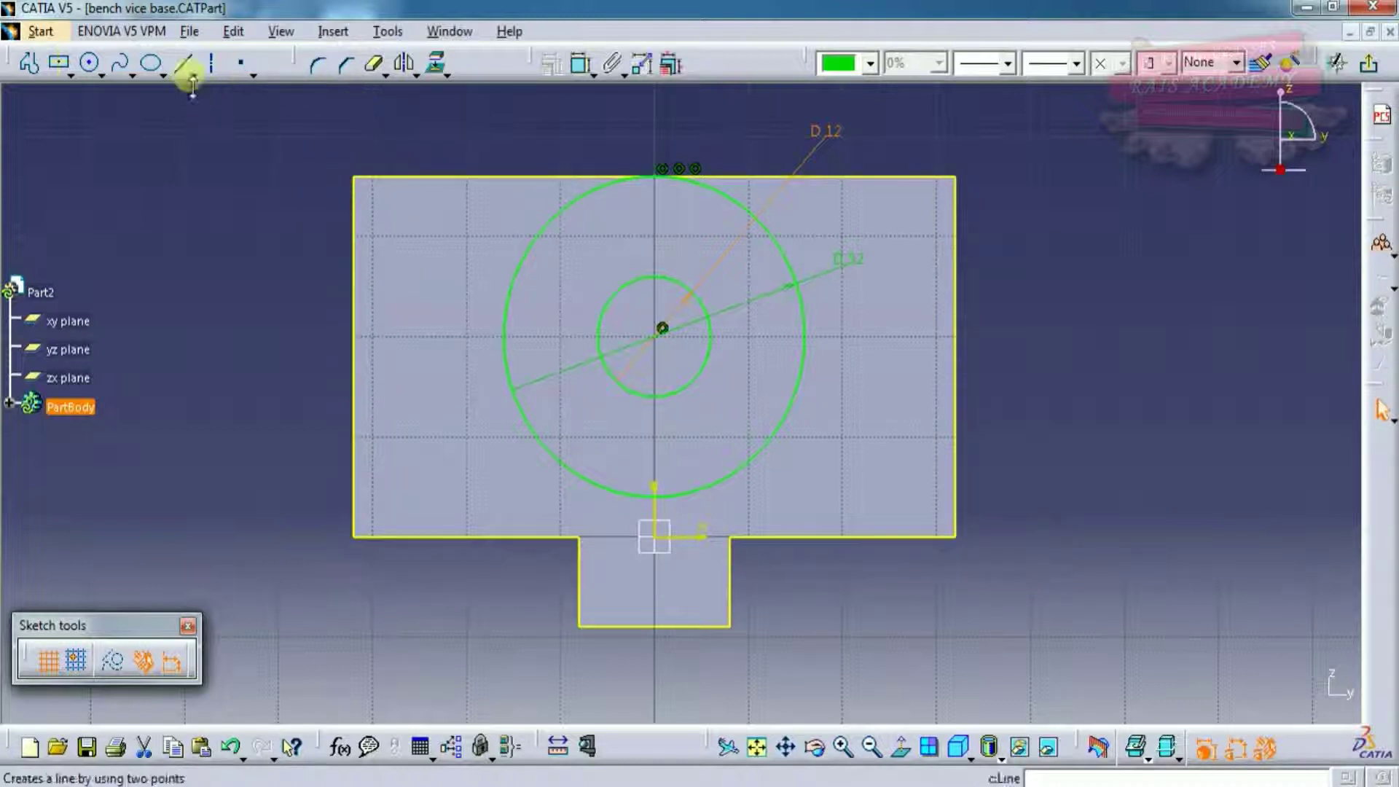
Step: Draw a horizontal line about 93 mm long across the circles, extending past both sides of the face
click(182, 63)
click(266, 398)
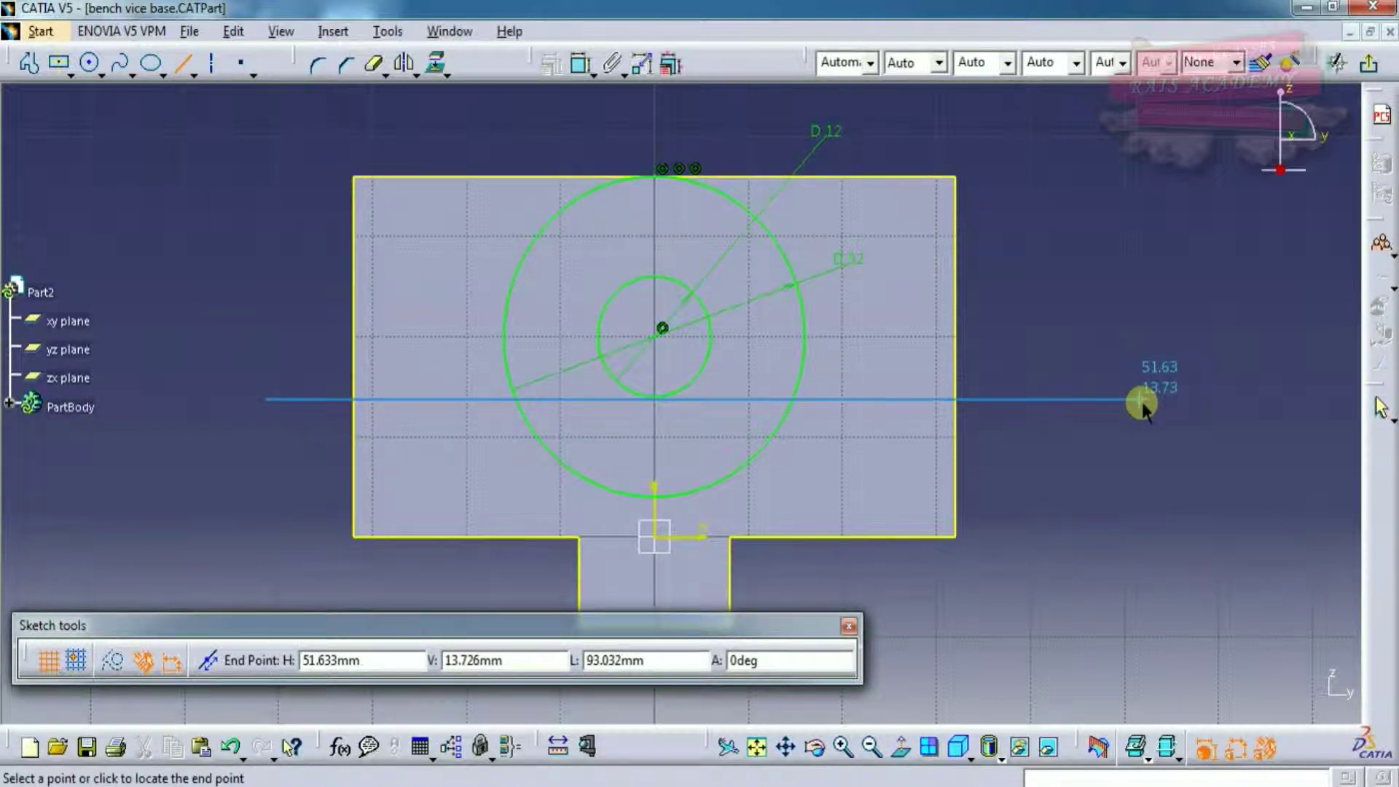
click(1141, 400)
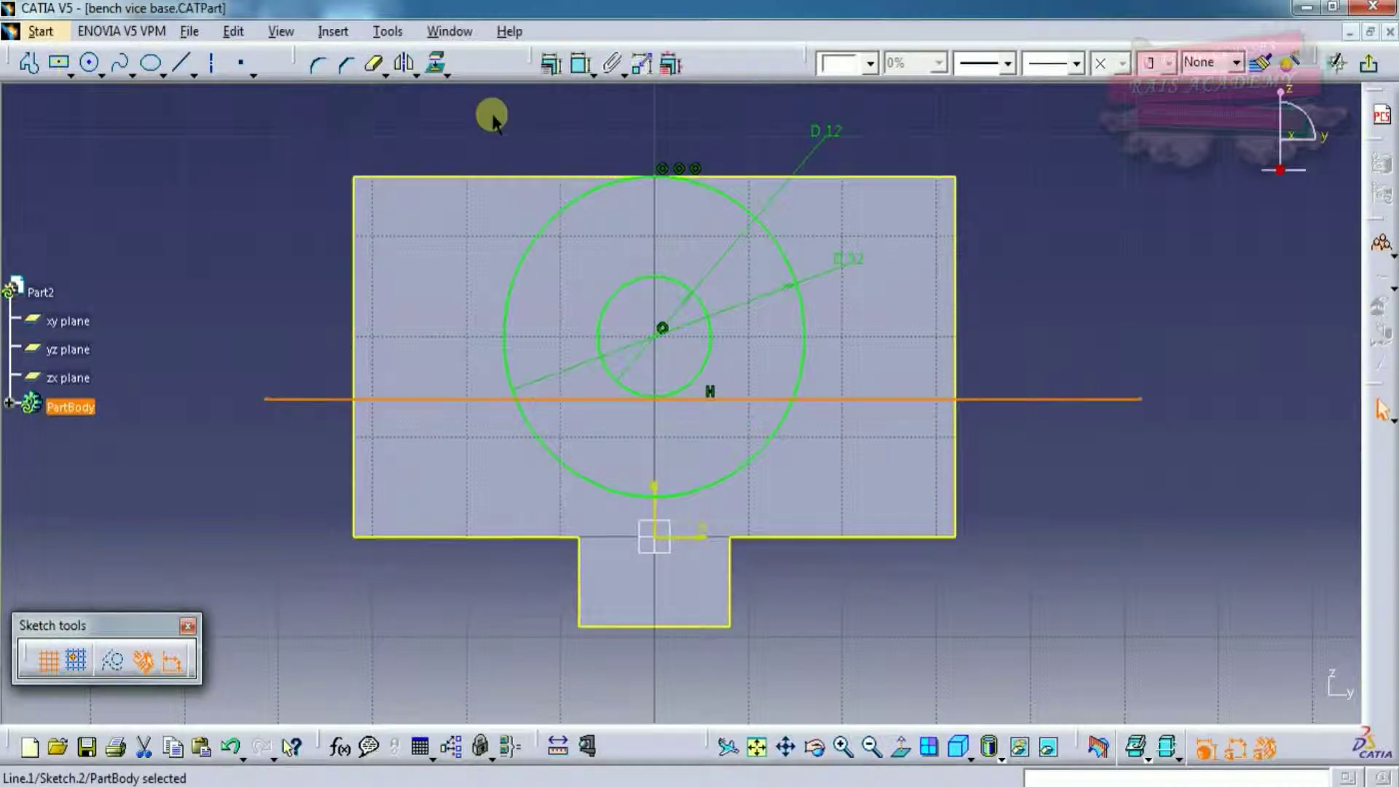
click(583, 66)
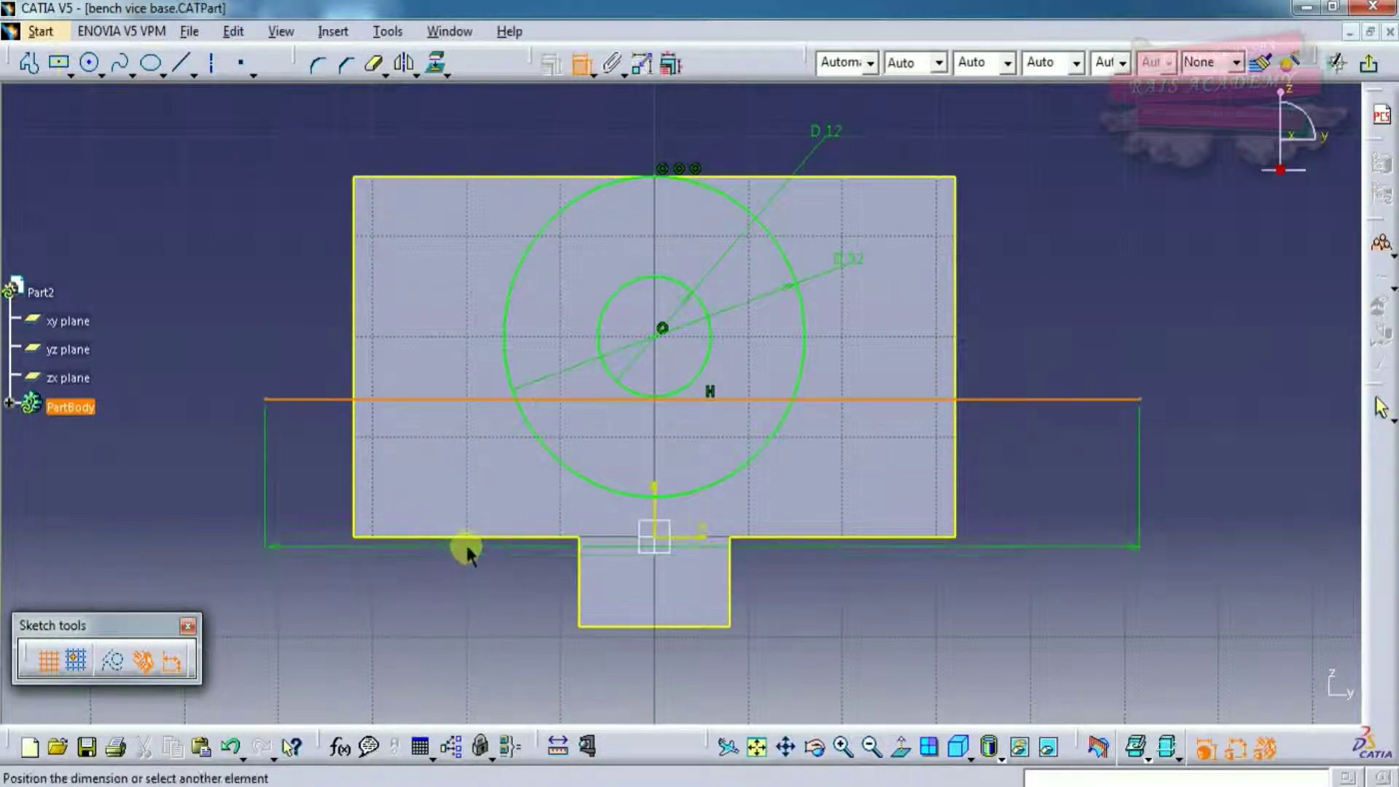
click(916, 538)
key(Escape)
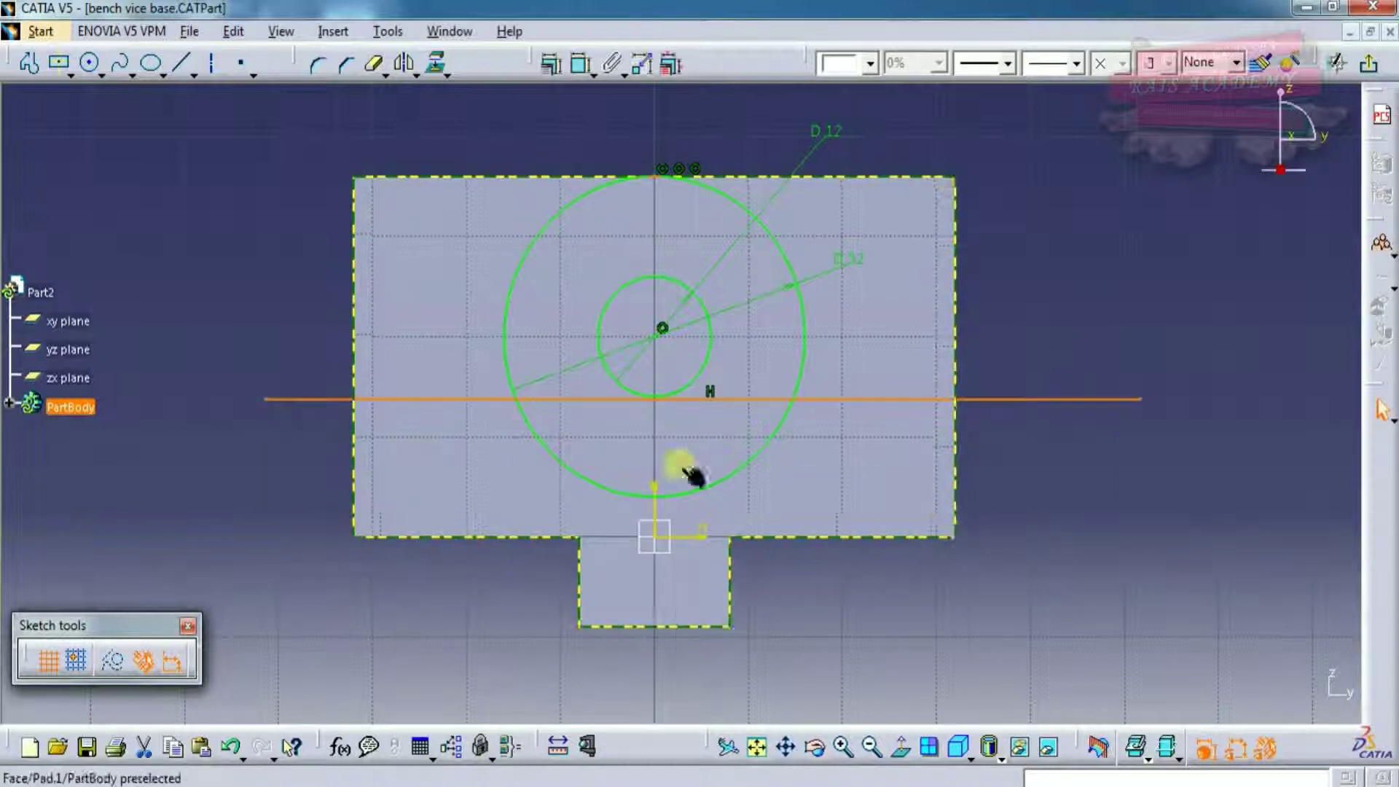
click(211, 64)
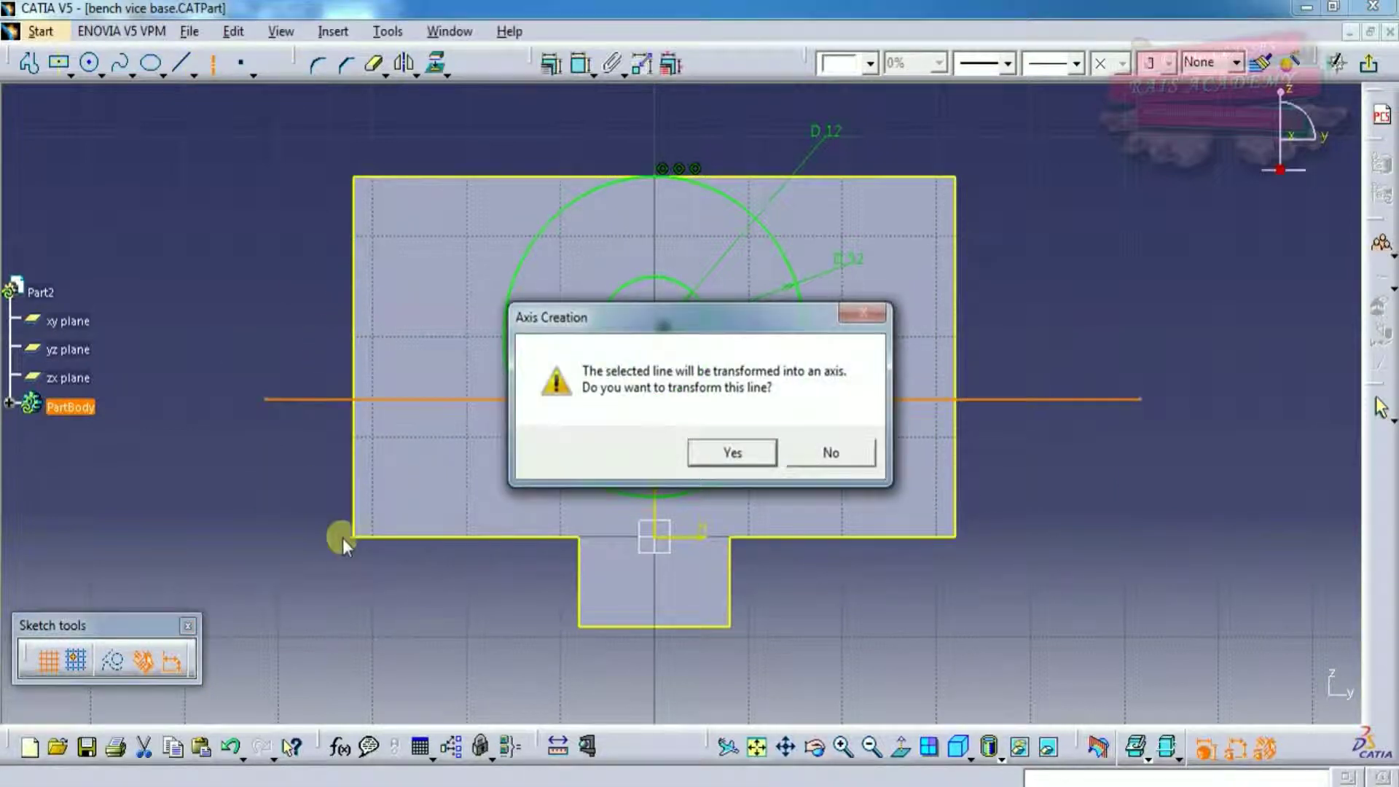
click(816, 453)
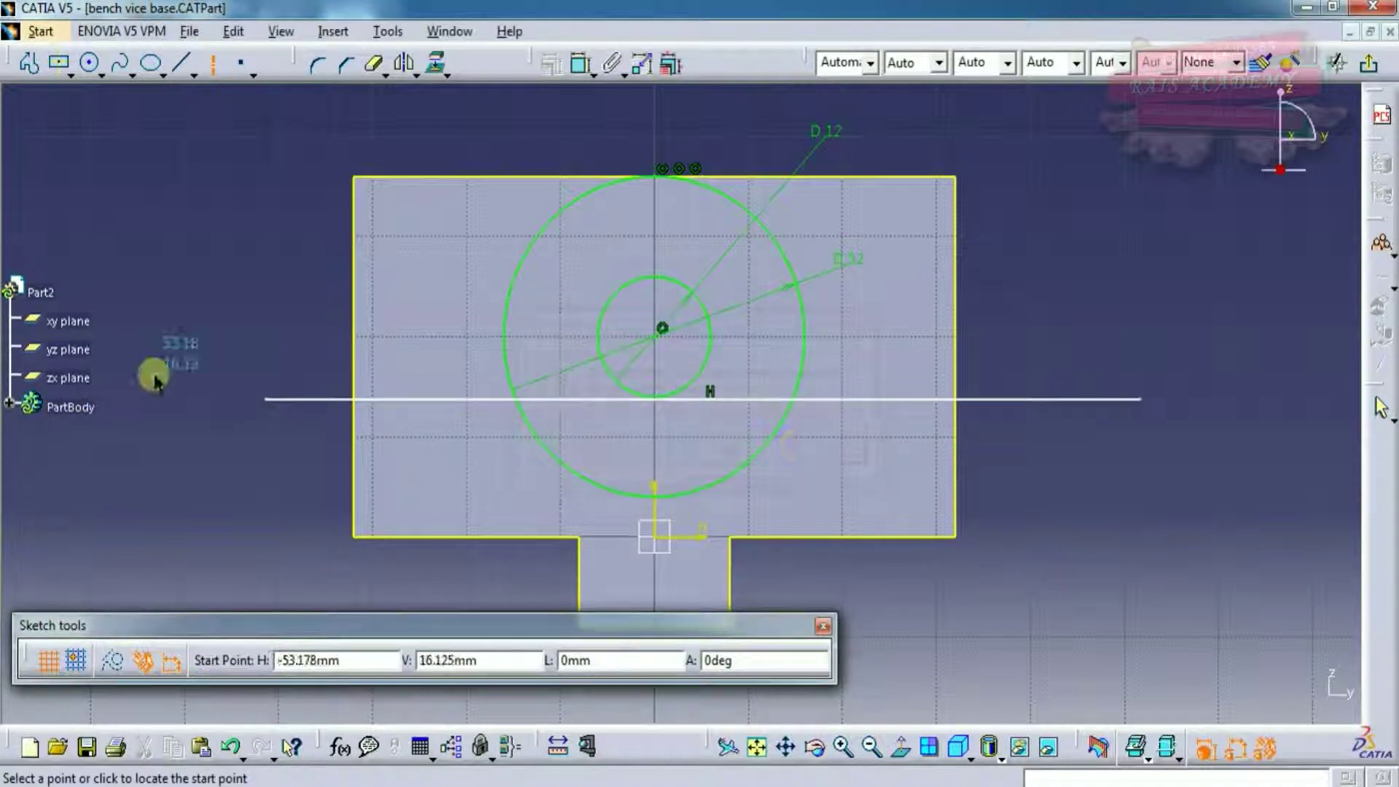
click(155, 375)
key(Escape)
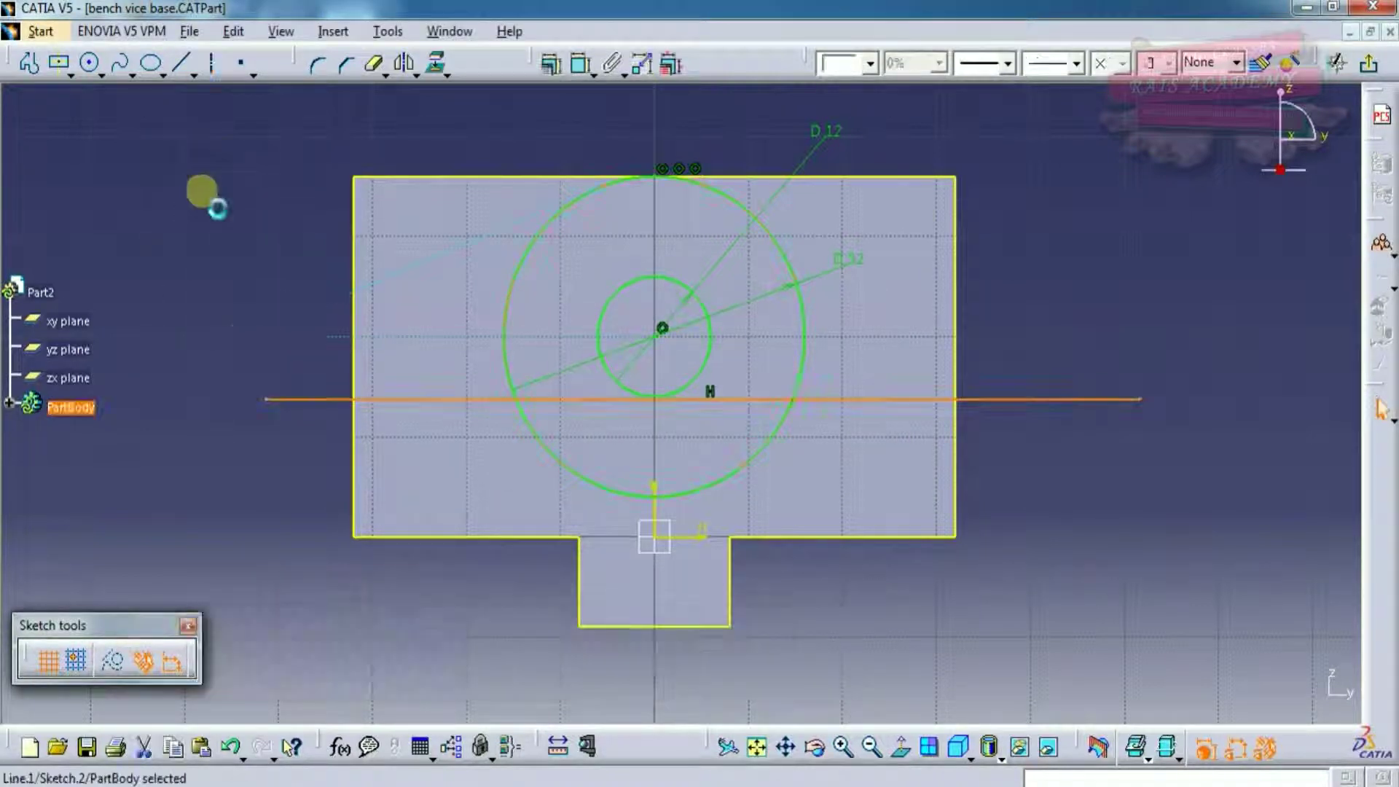
Step: Draw a horizontal axis along the wide block's lower edge, declining to transform the existing line into an axis
click(211, 64)
click(831, 452)
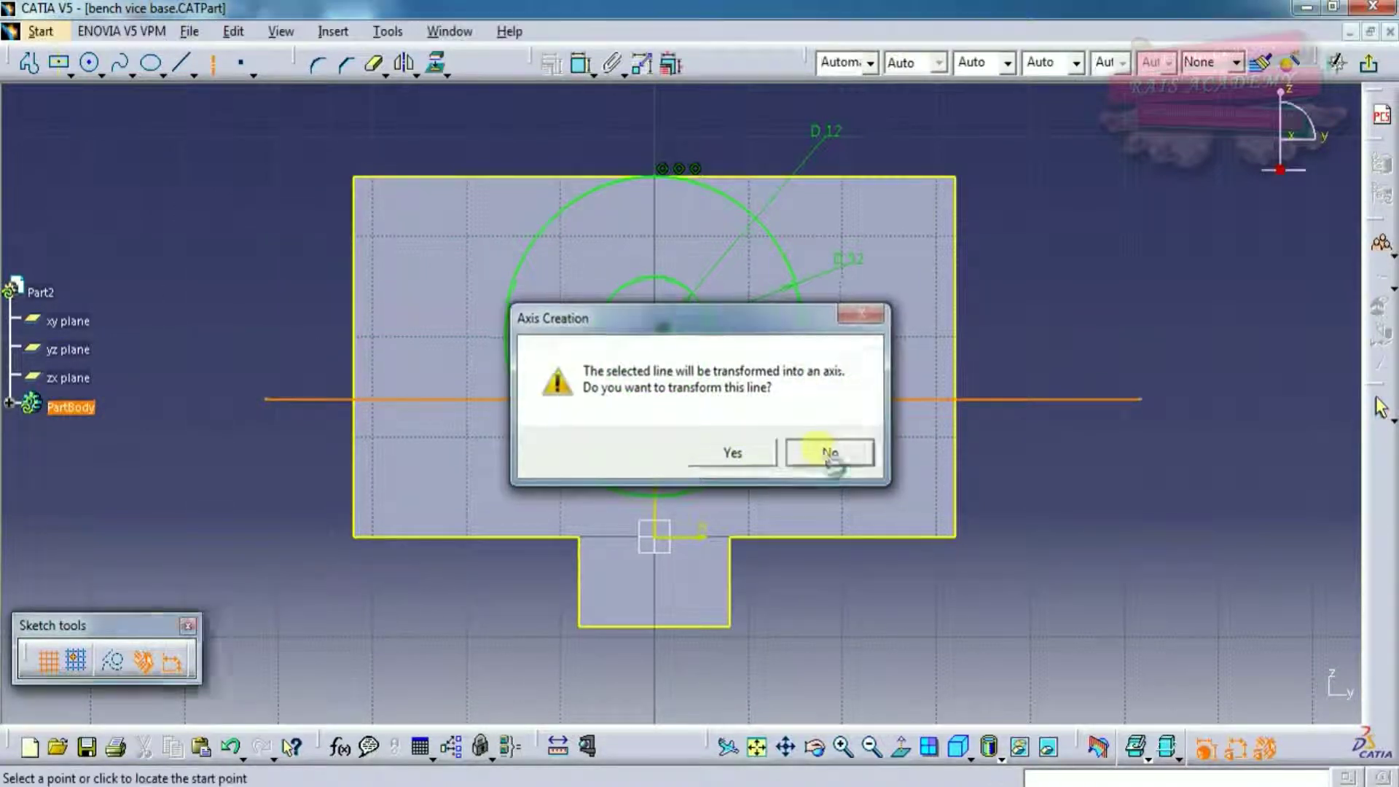
click(306, 537)
click(1049, 539)
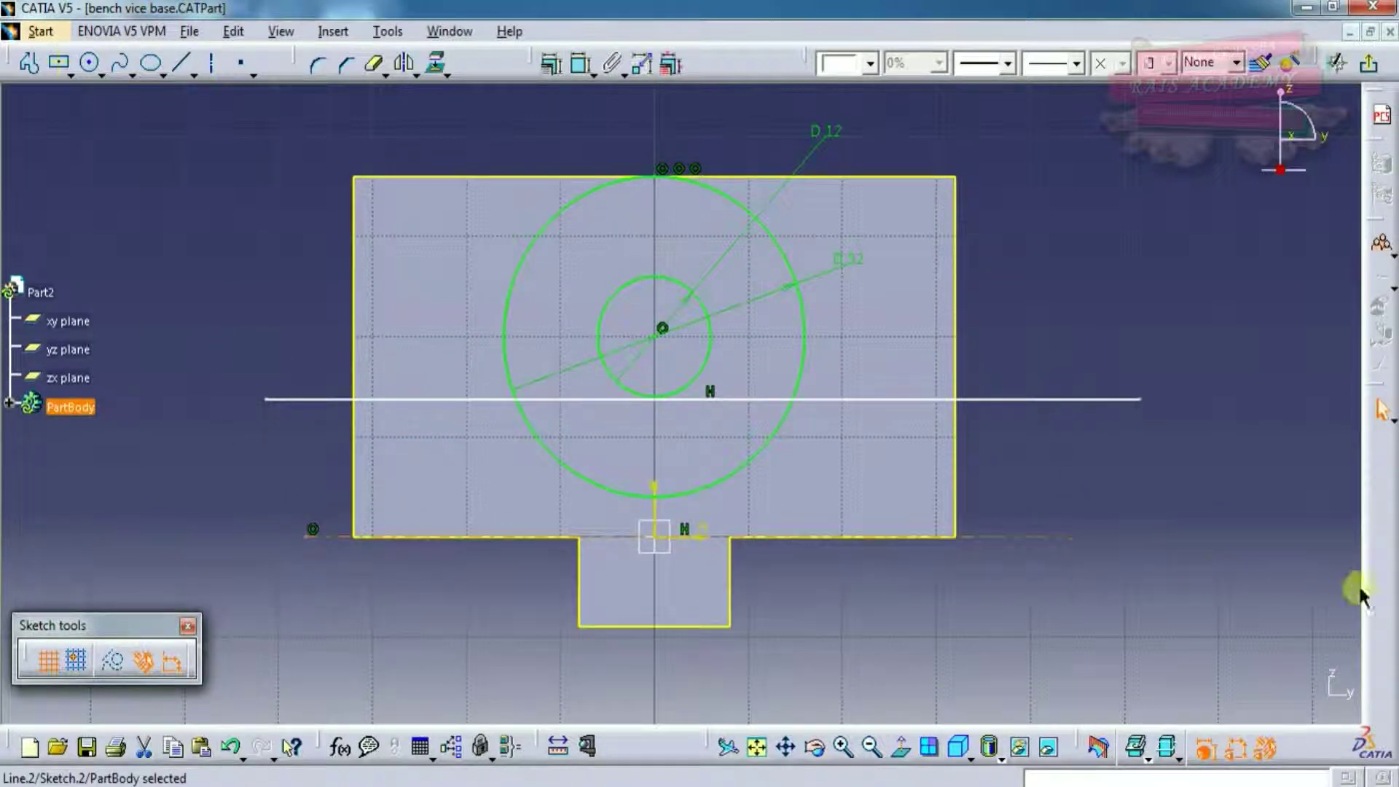
Step: Dimension the distance between the horizontal line and the axis and set it to 10 mm
click(581, 64)
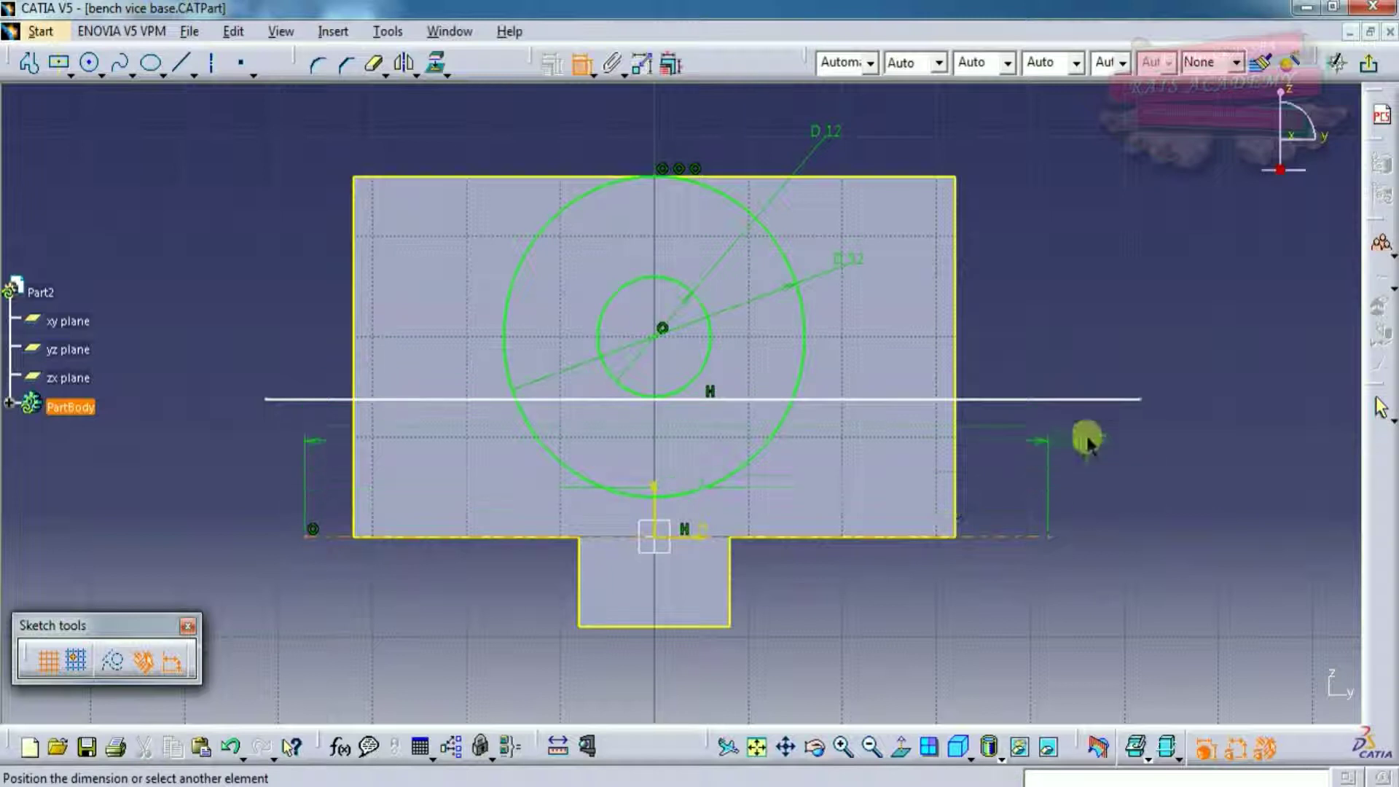
click(1043, 400)
click(1091, 472)
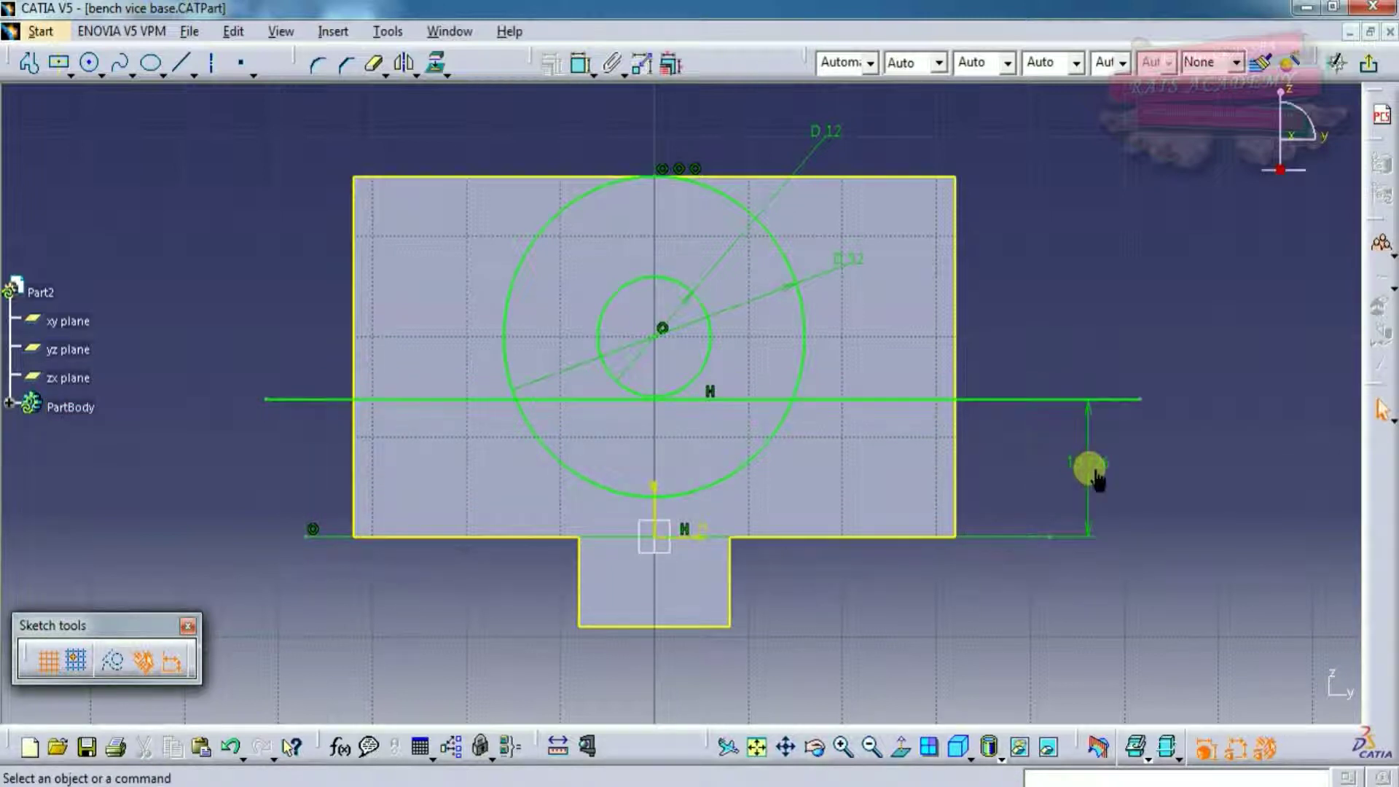
double_click(1098, 479)
text(10)
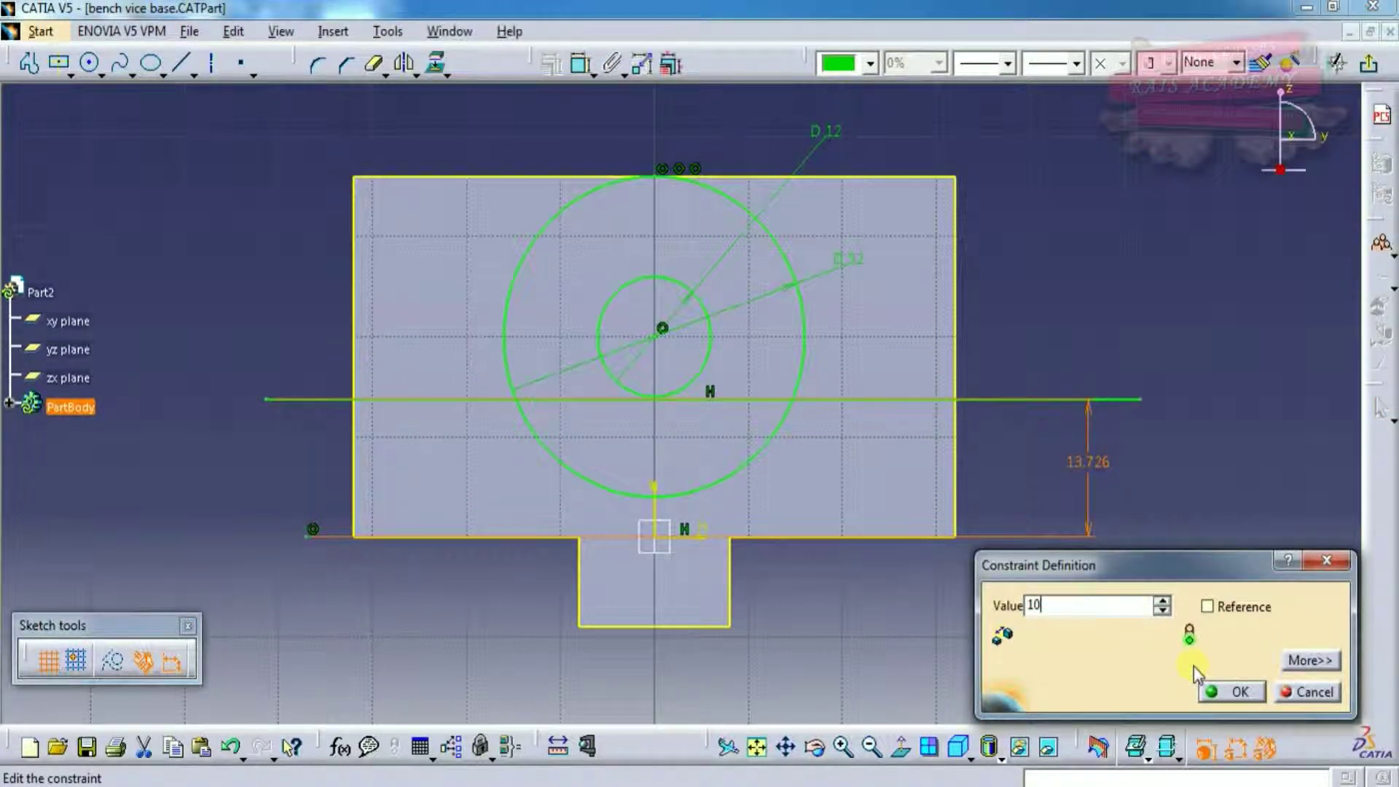
click(1220, 682)
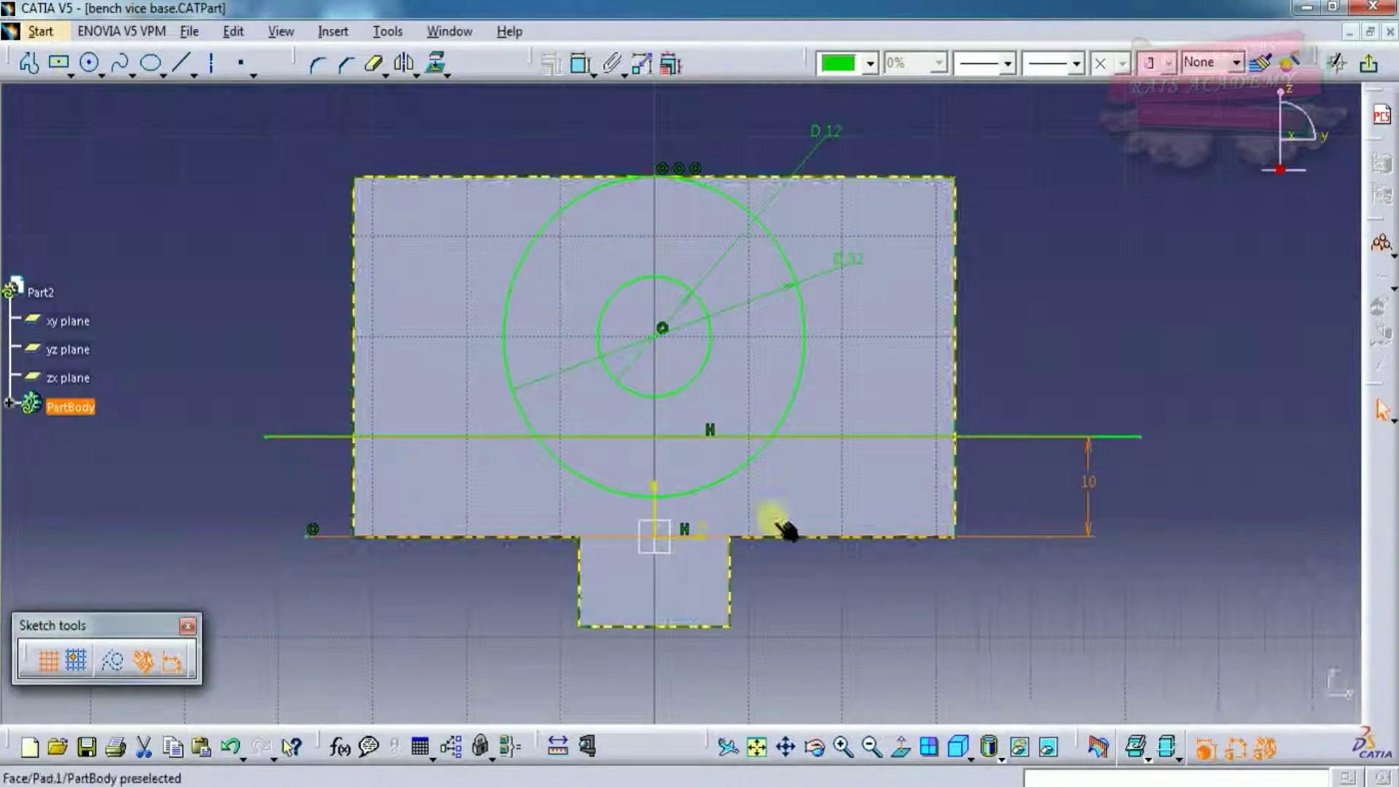
Step: Draw a slanted line from the horizontal line near the face's left side up past the upper edge, beside the outer circle
click(181, 67)
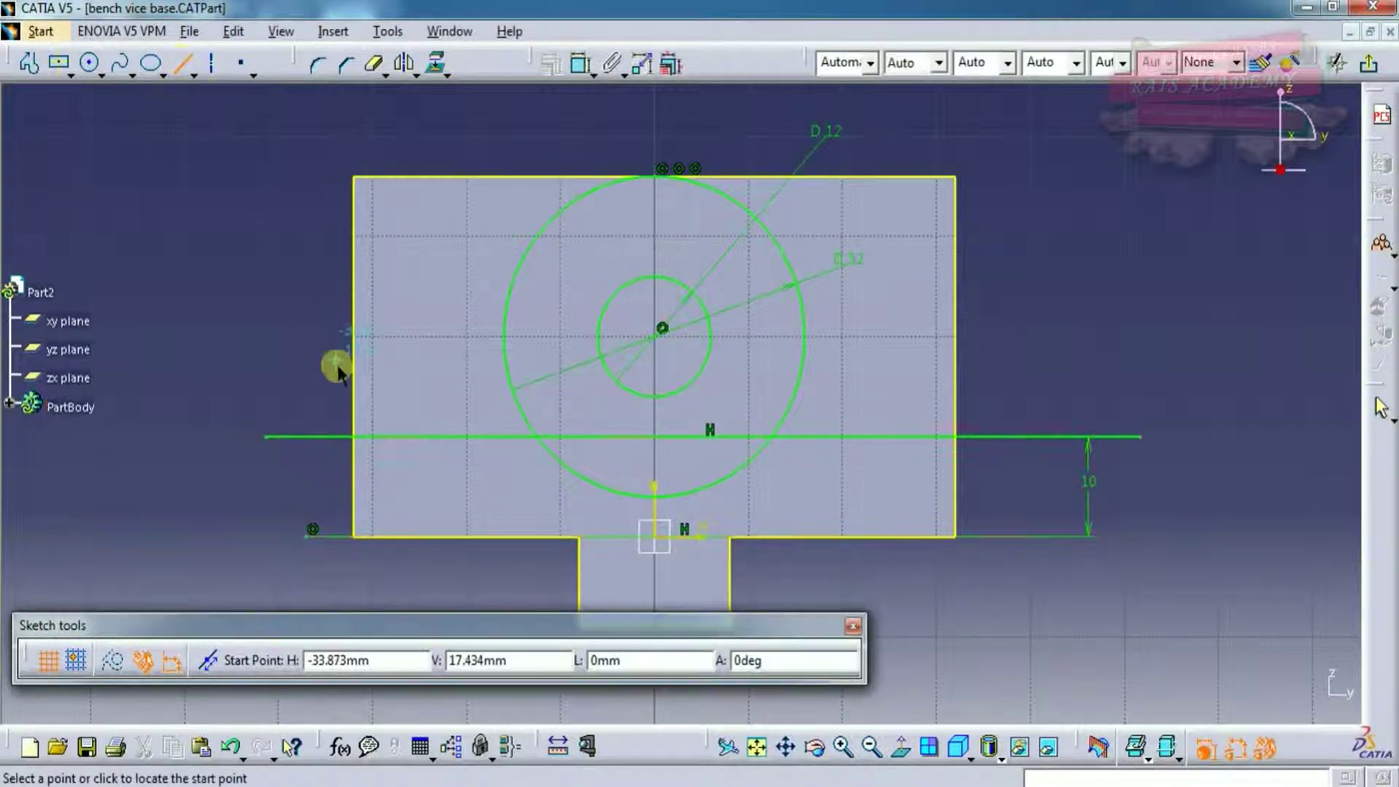
click(386, 436)
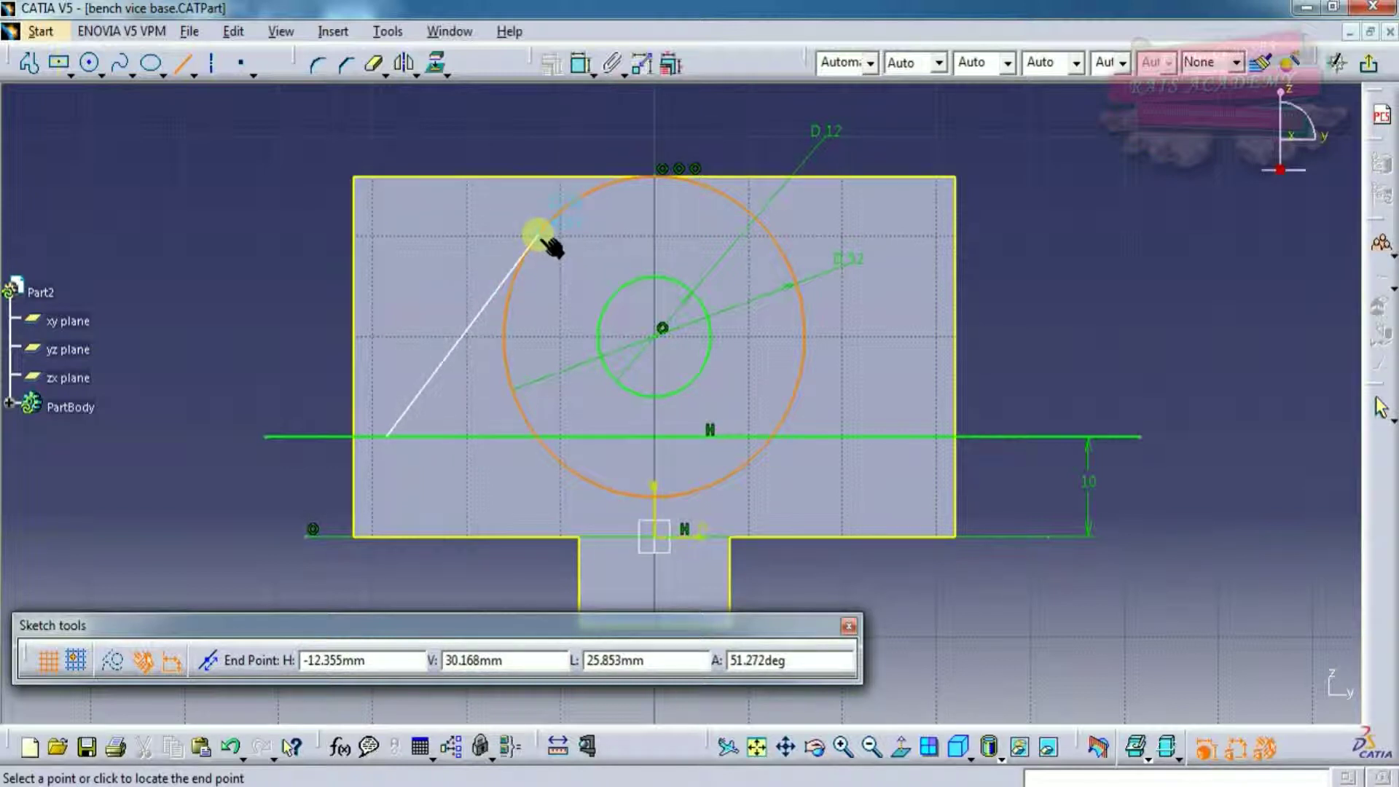
click(586, 126)
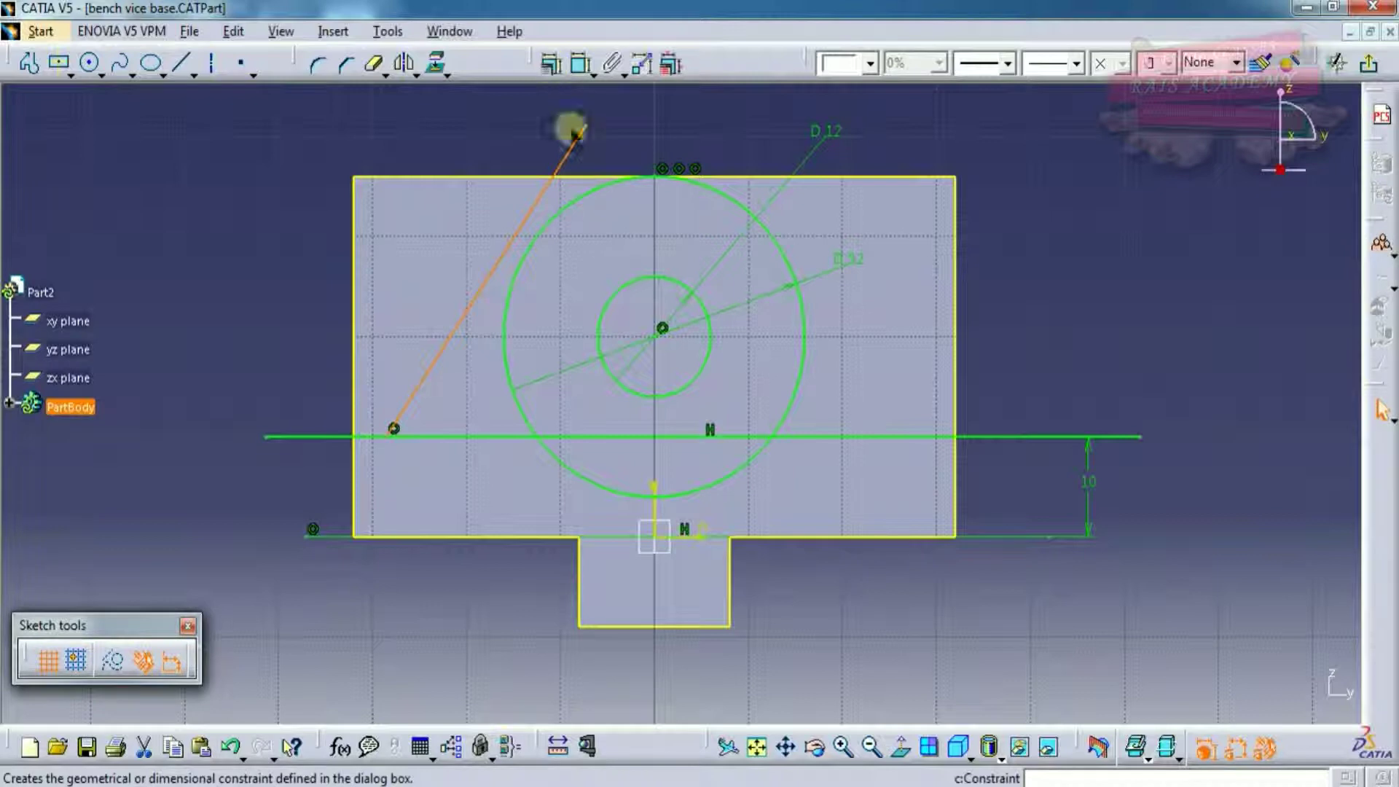
Step: Constrain the slanted line to be tangent to the outer circle
ctrl+click(587, 196)
click(551, 65)
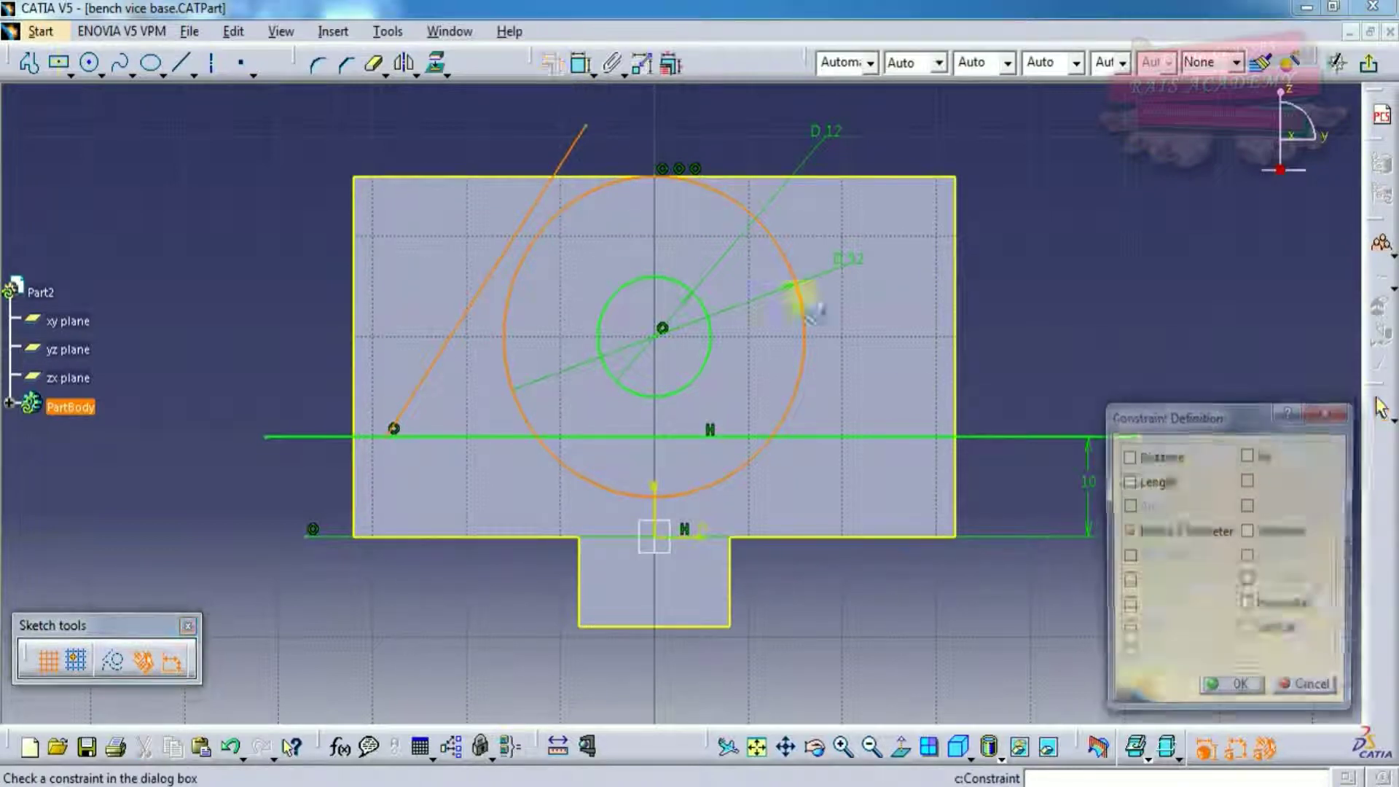
click(1248, 531)
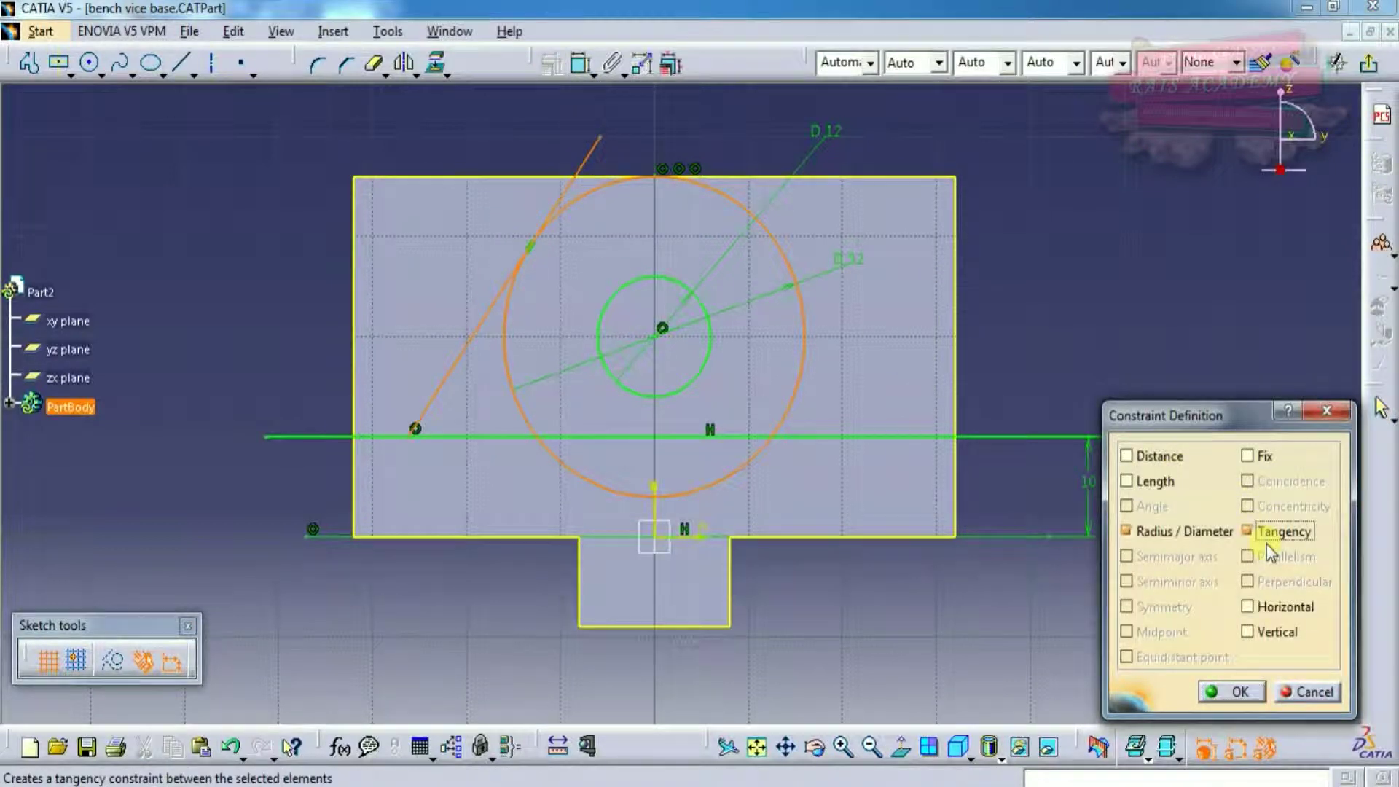
click(1232, 692)
Step: Mirror the slanted line about the sketch's vertical axis to the circle's other side
click(590, 146)
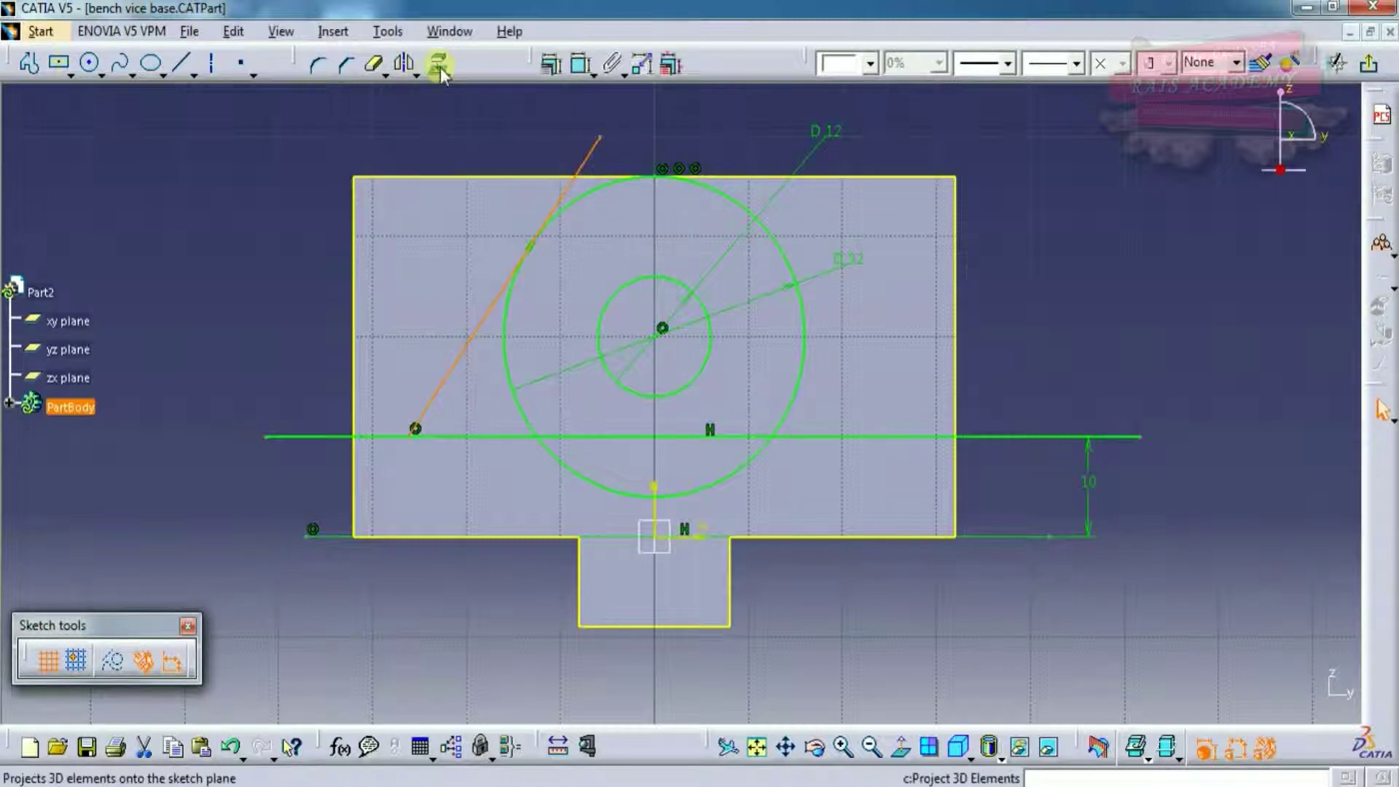
click(404, 62)
click(654, 483)
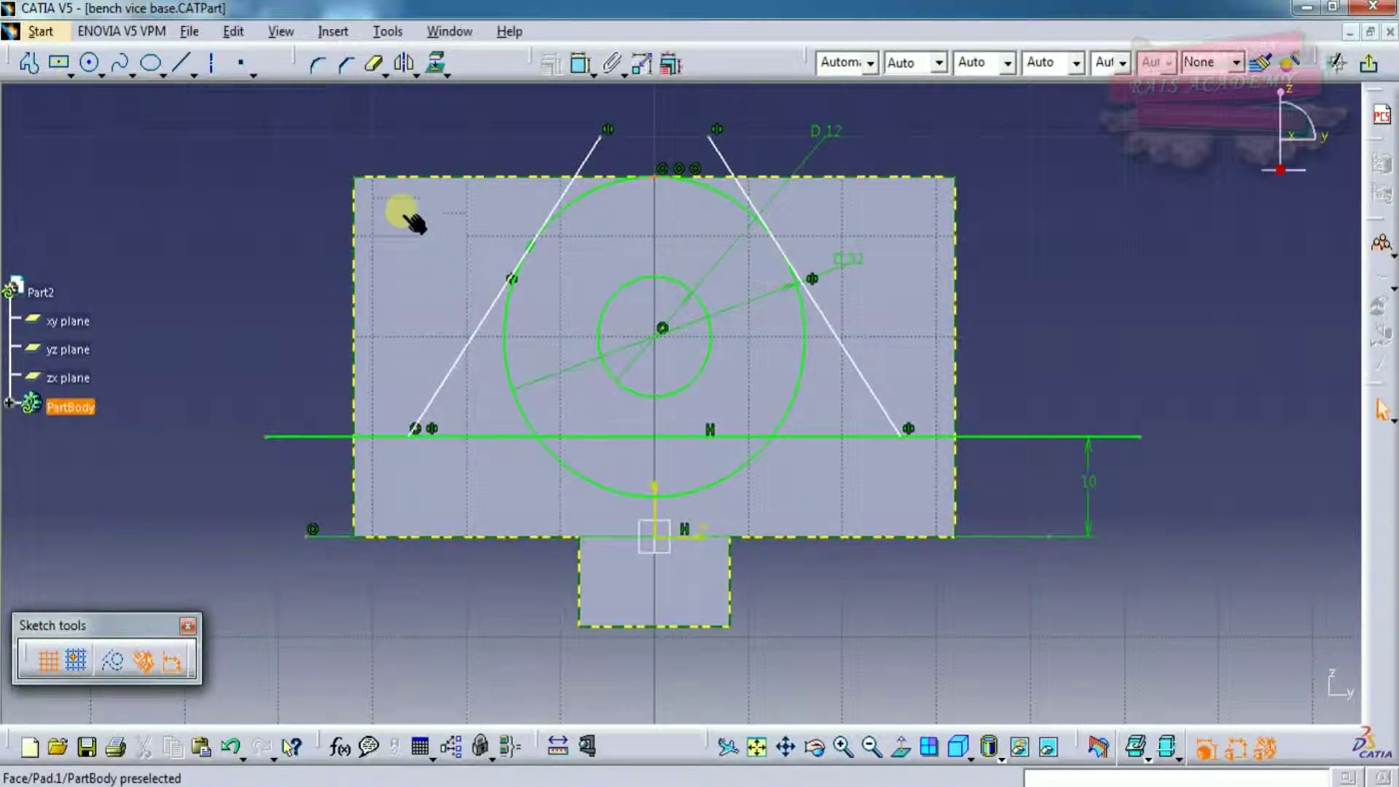
click(435, 63)
click(581, 65)
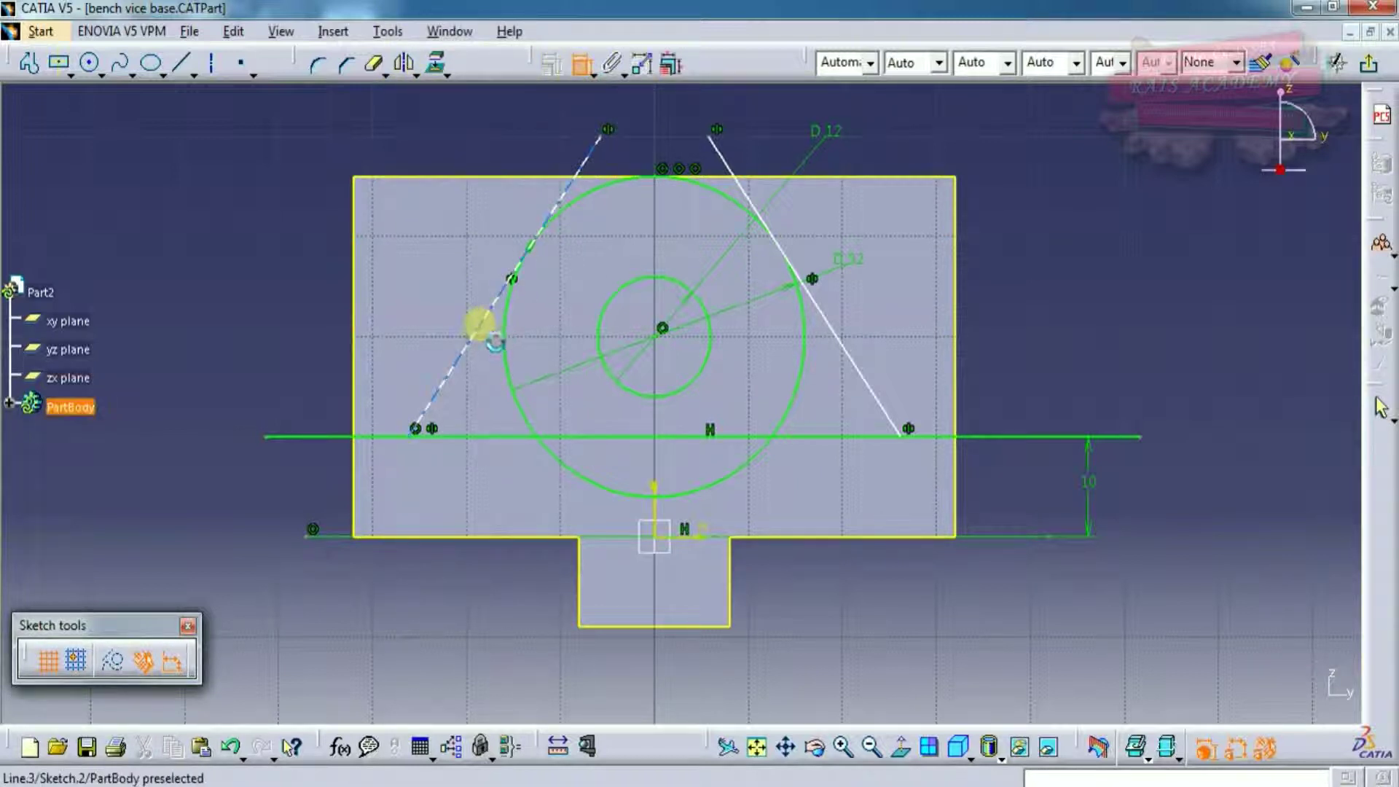
click(485, 318)
click(858, 368)
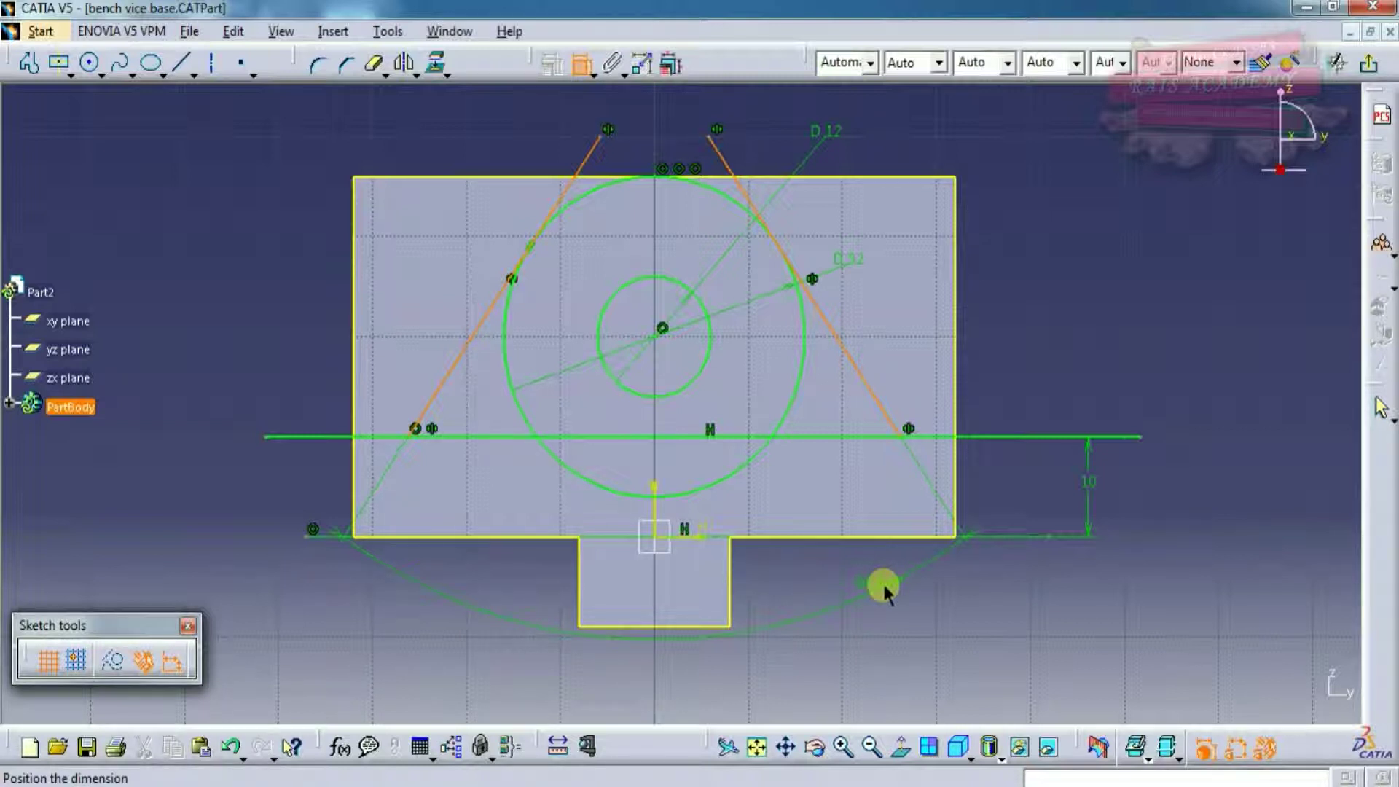
click(880, 596)
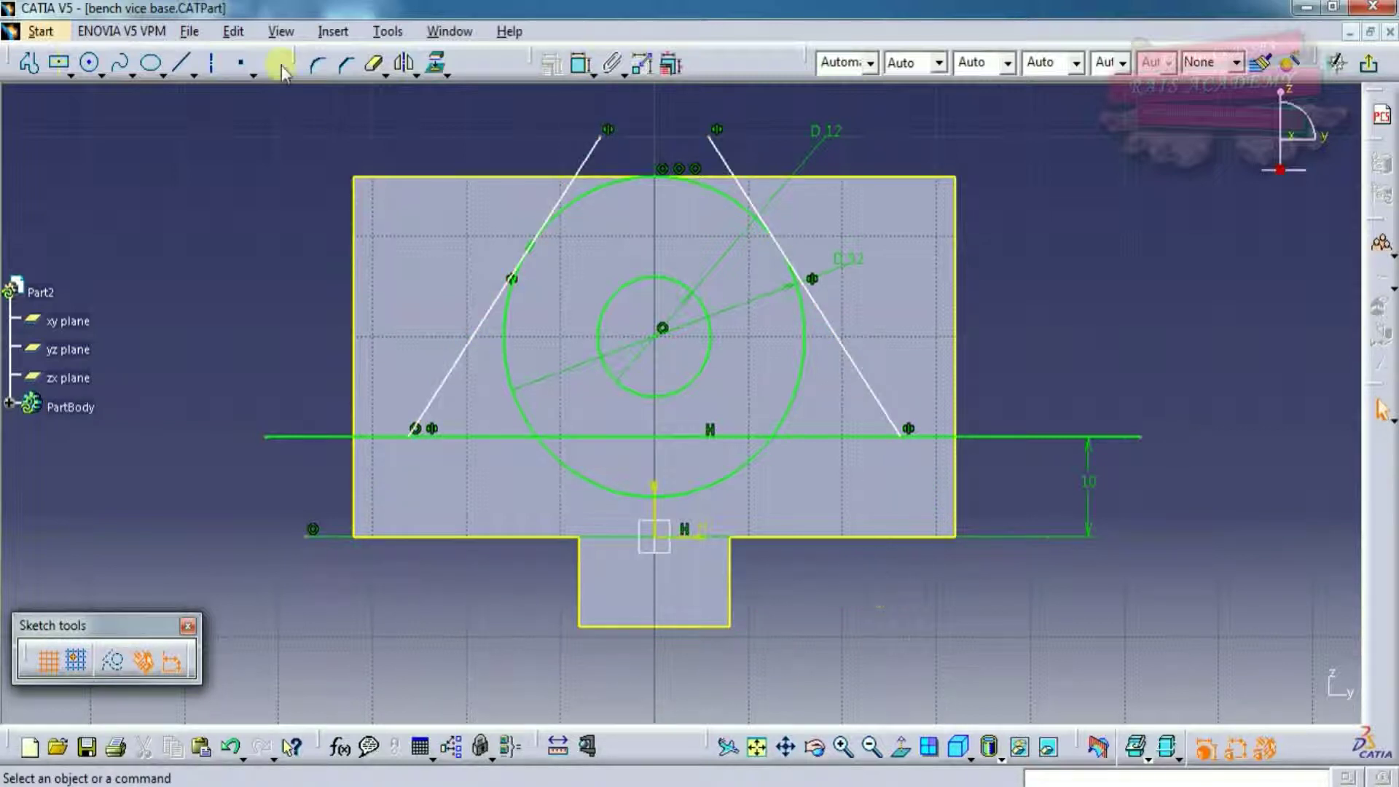
Step: Dimension the horizontal distance between the lower endpoints of the two slanted lines and set it to 55 mm
click(580, 69)
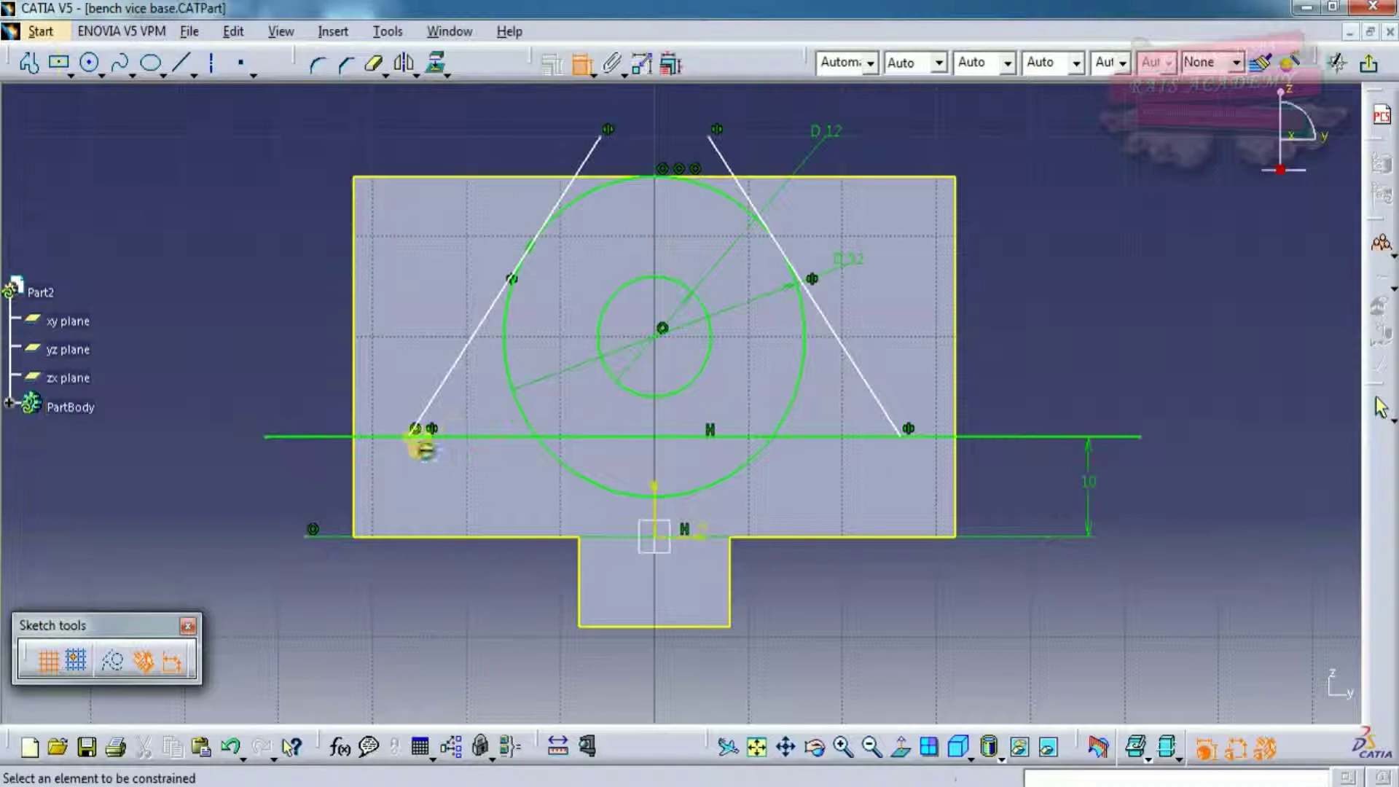
click(410, 437)
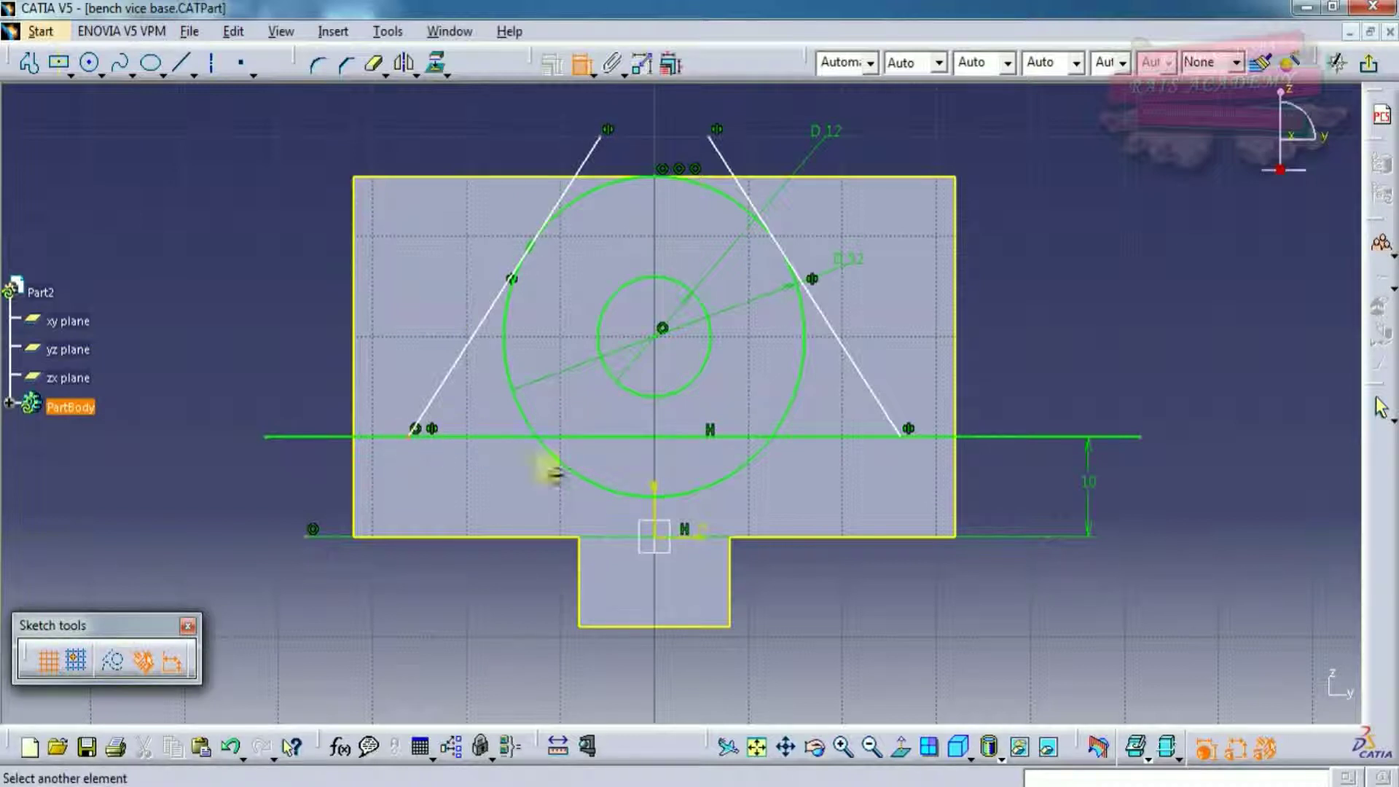
click(903, 437)
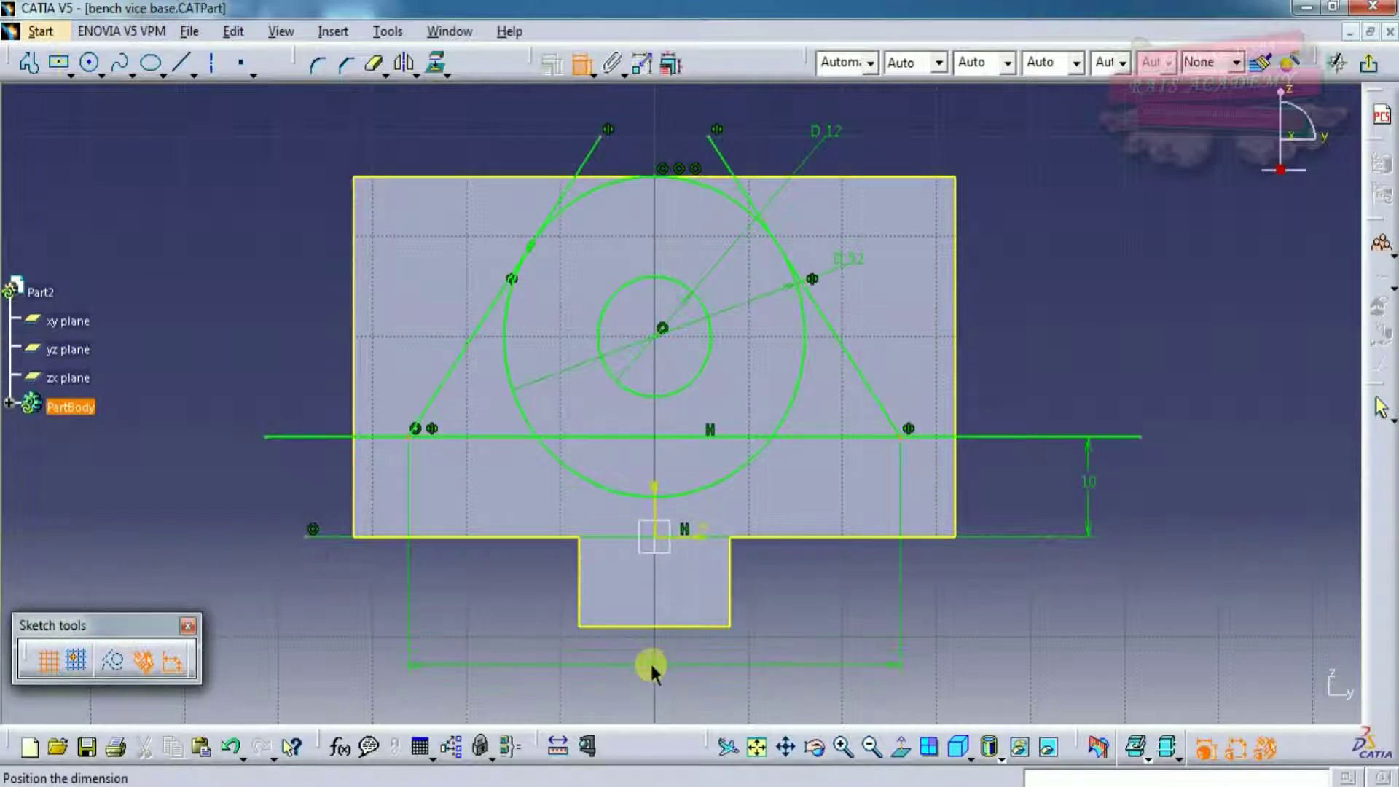
click(649, 661)
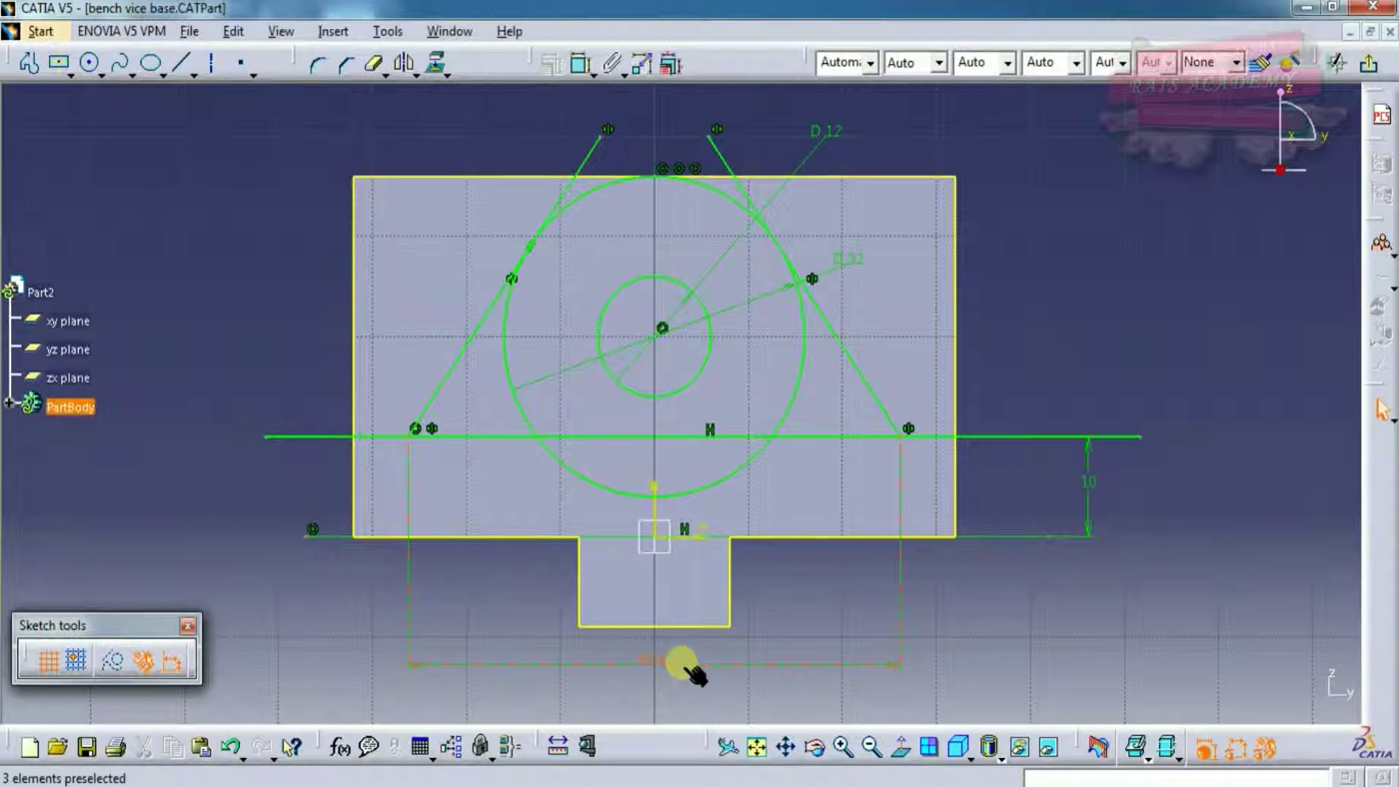
double_click(684, 662)
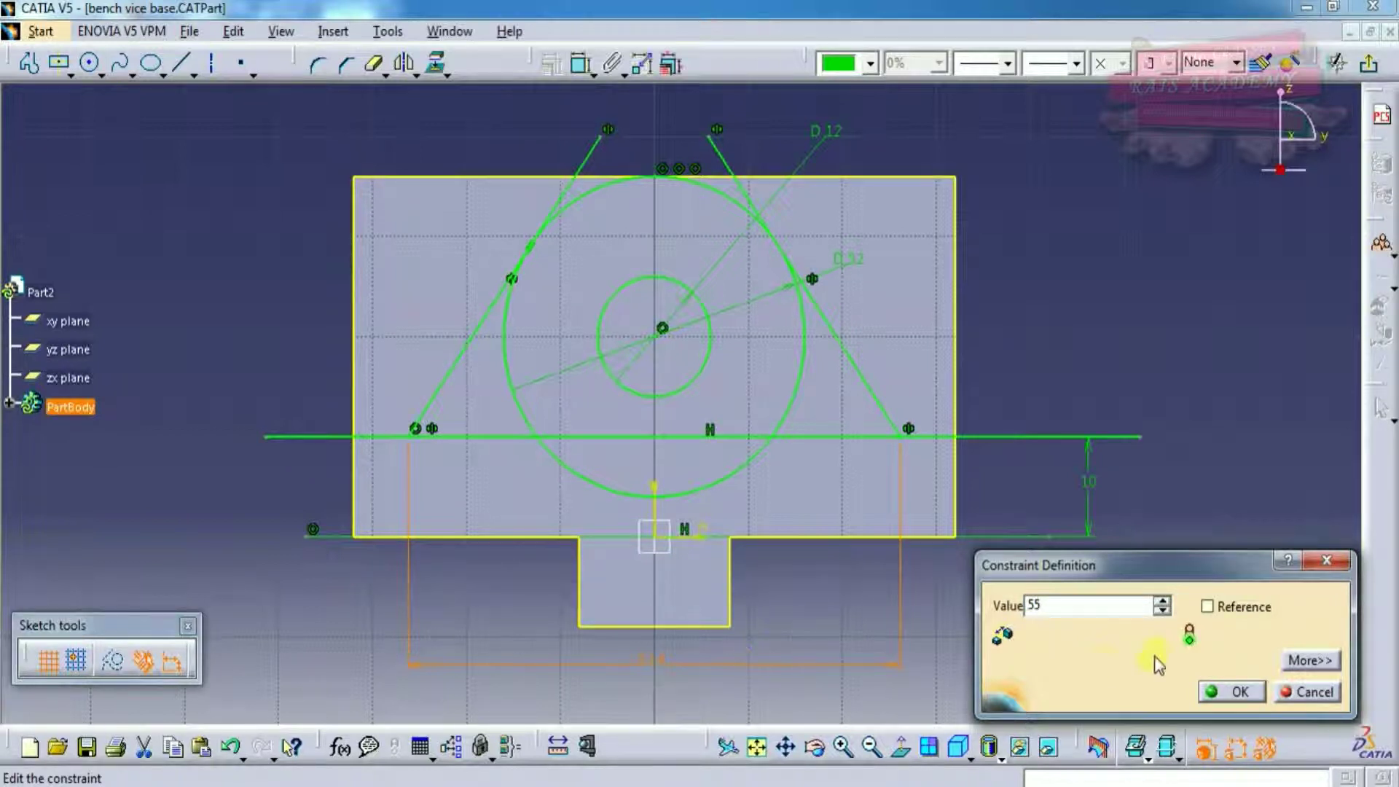
click(1226, 692)
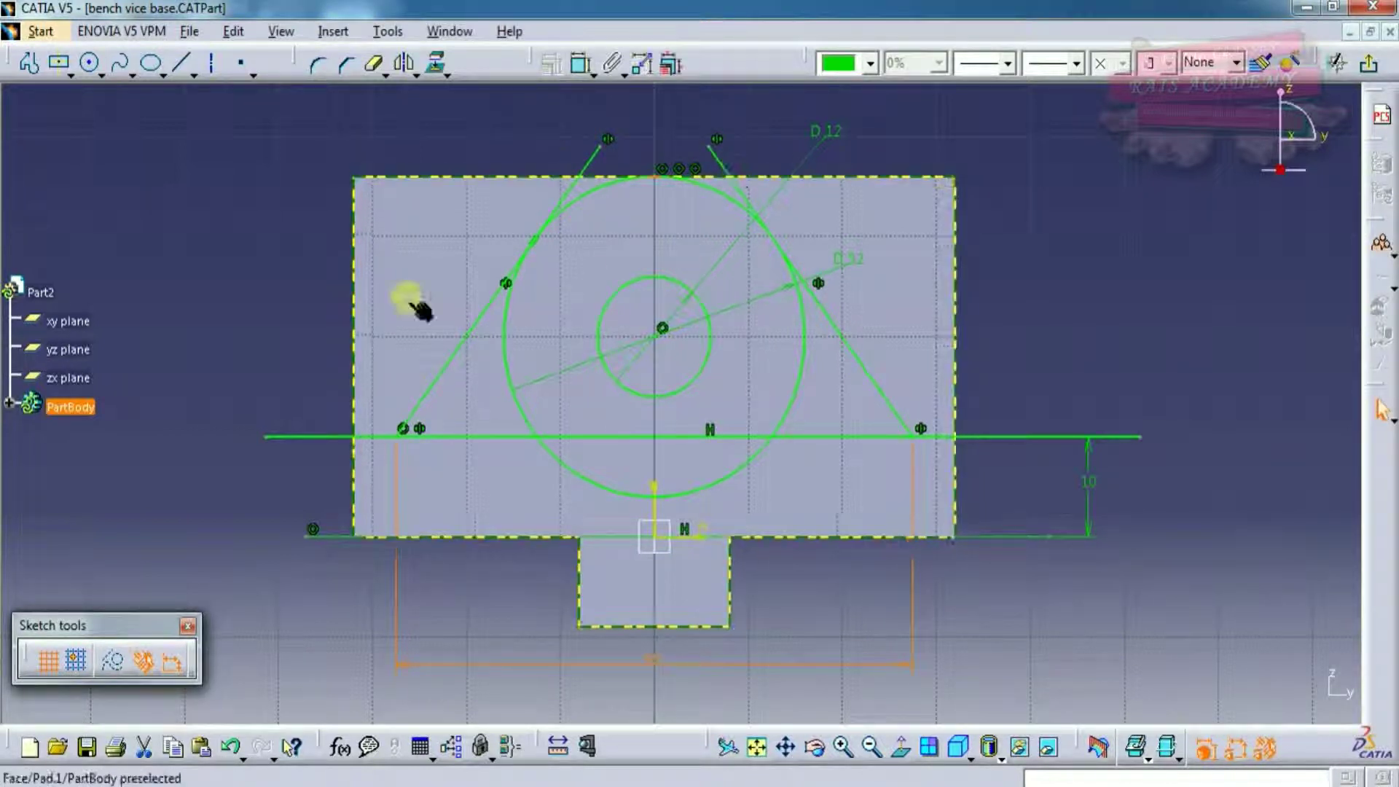
Step: Round the outer corner between the left slanted line and the horizontal line with a 3 mm radius
click(319, 67)
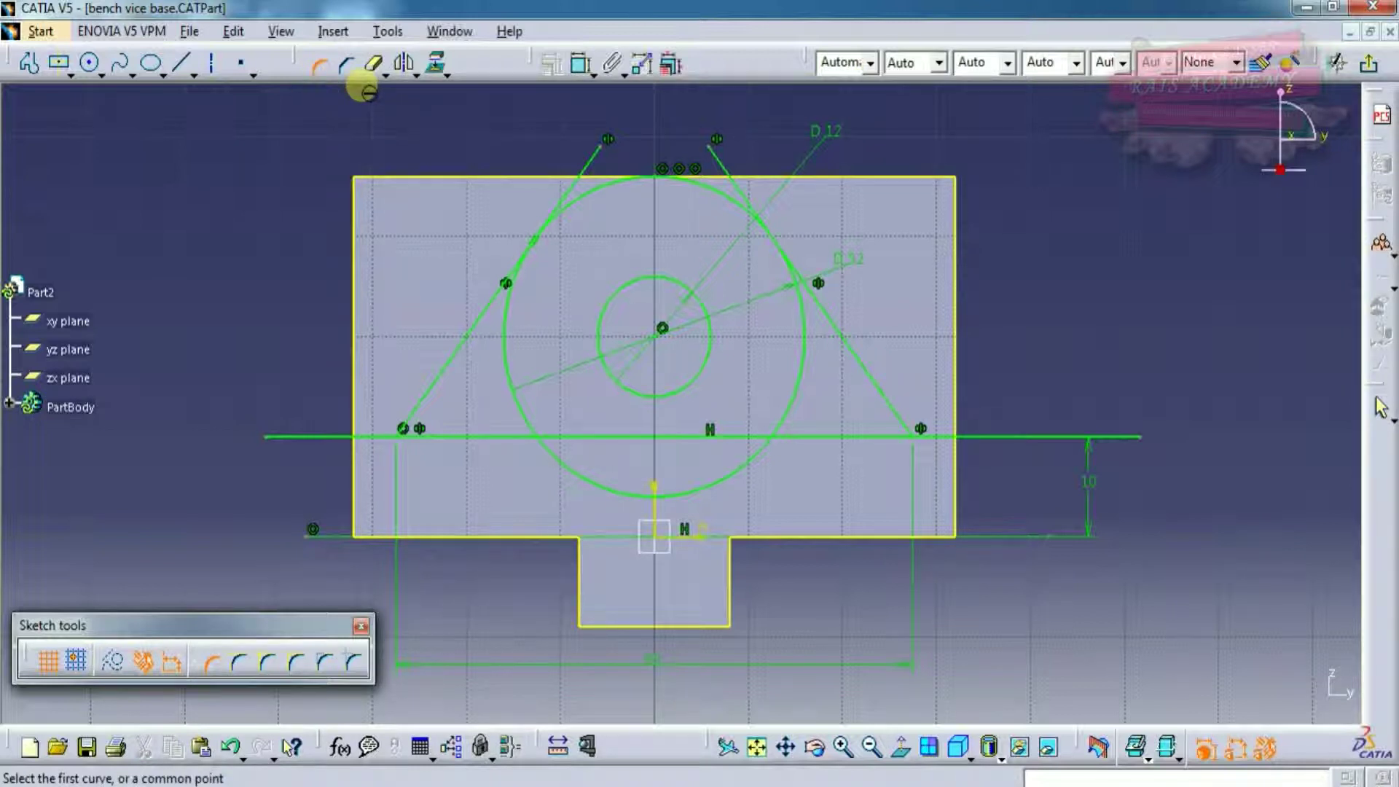
click(397, 437)
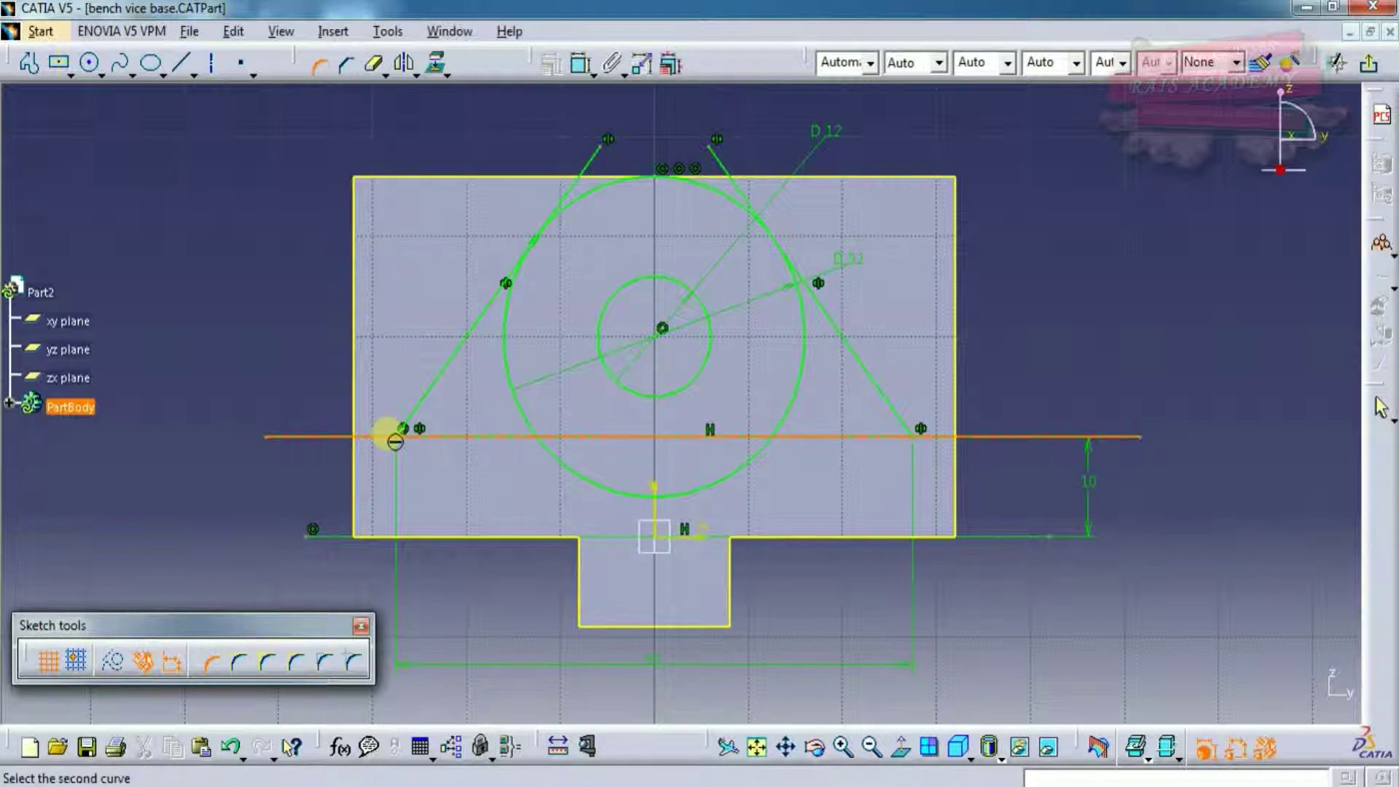
click(417, 408)
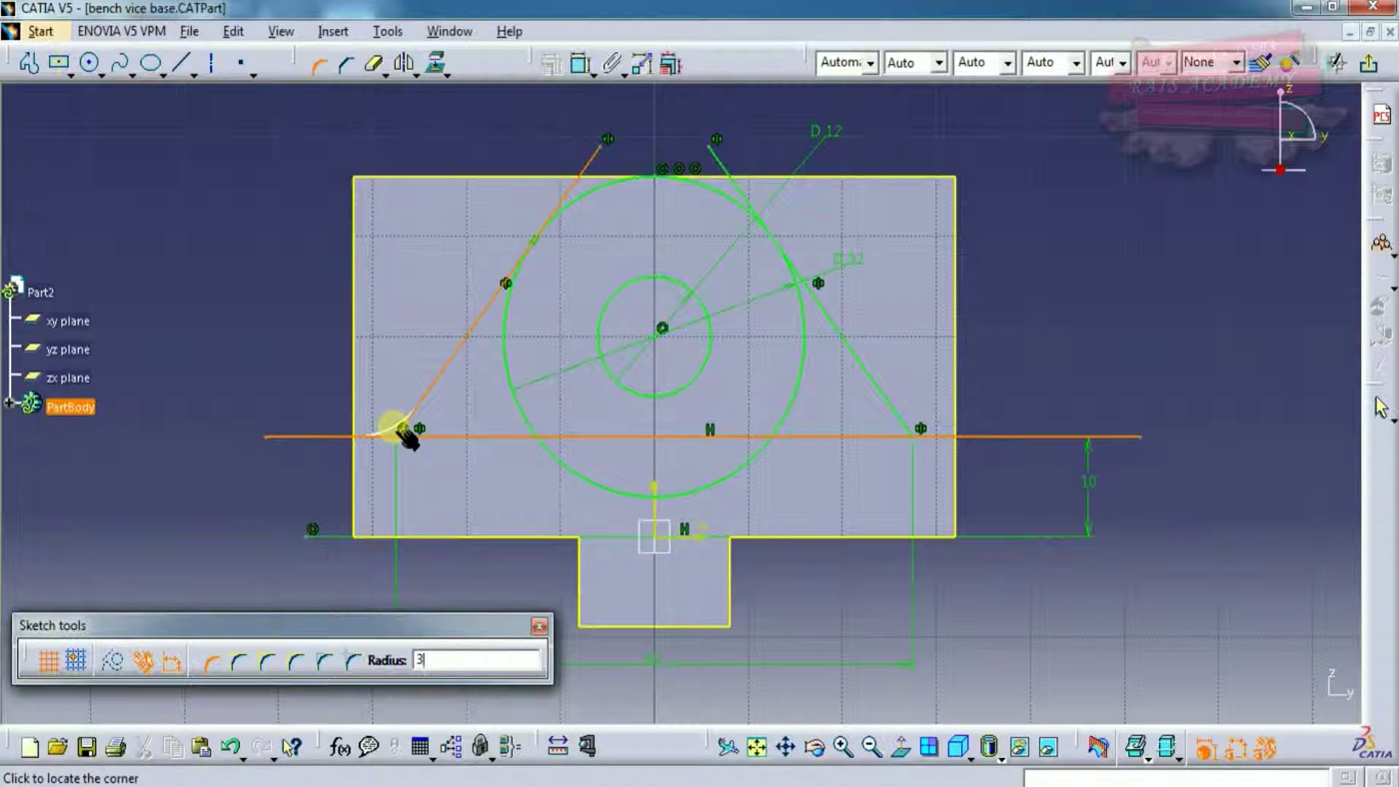
click(405, 436)
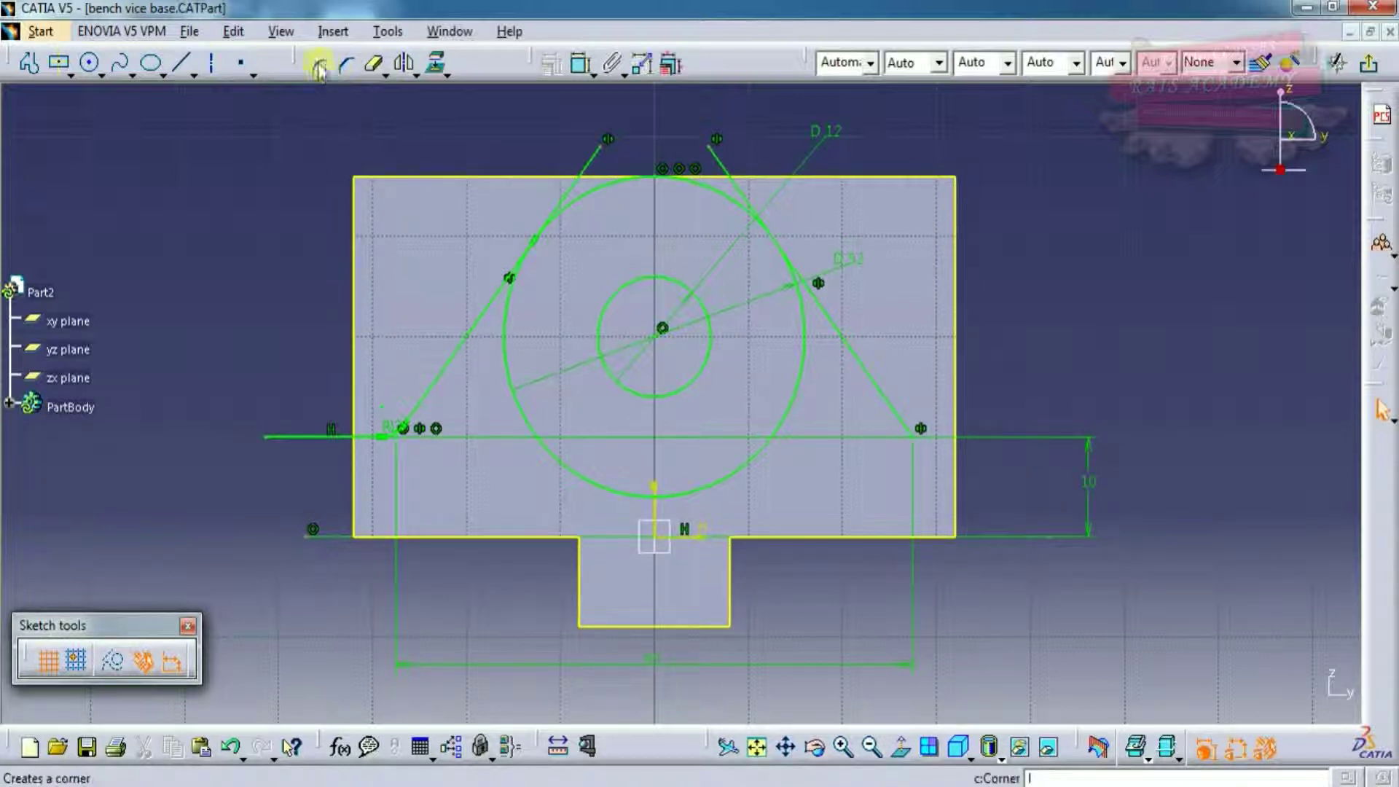
Step: Draw a horizontal line from the right slanted line's lower endpoint outward past the face's right edge
click(186, 69)
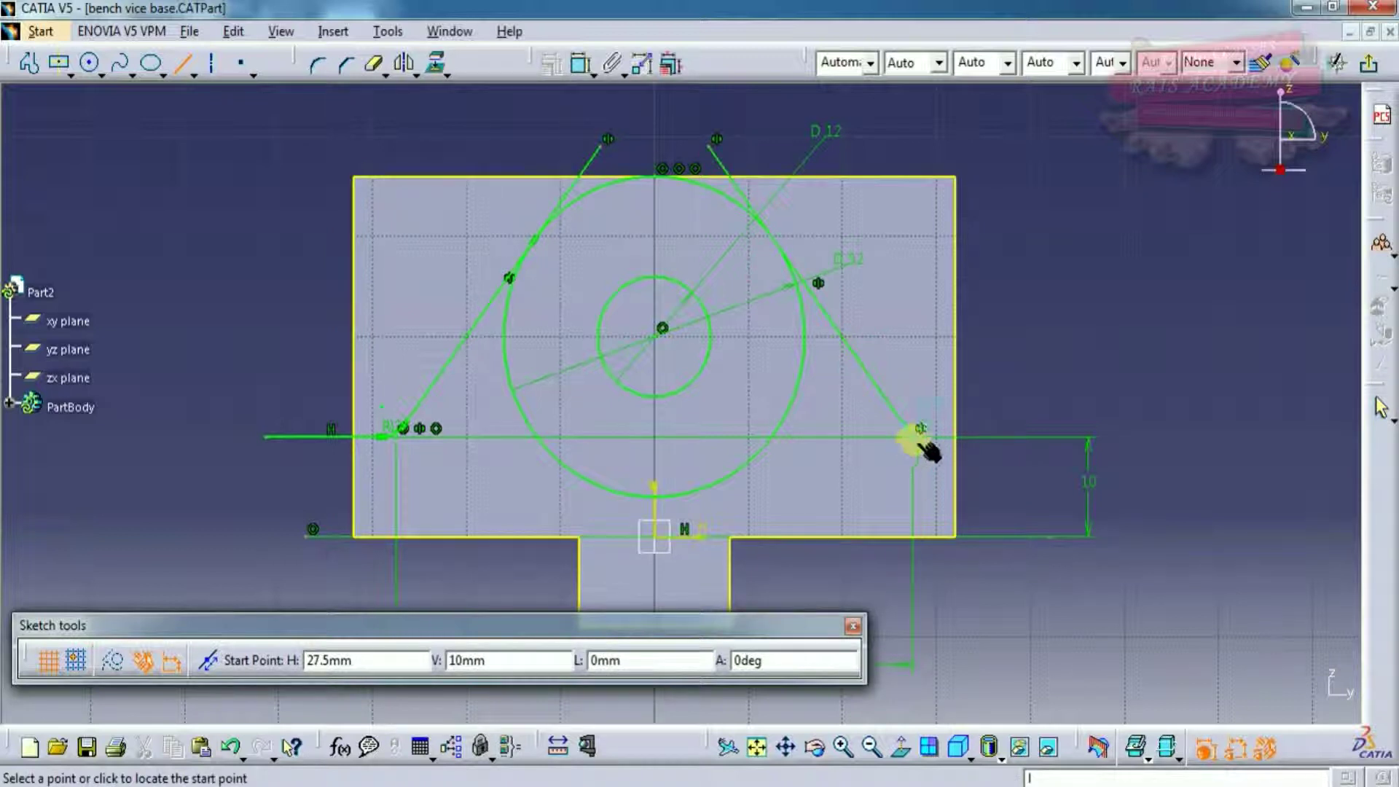
click(916, 437)
click(1058, 438)
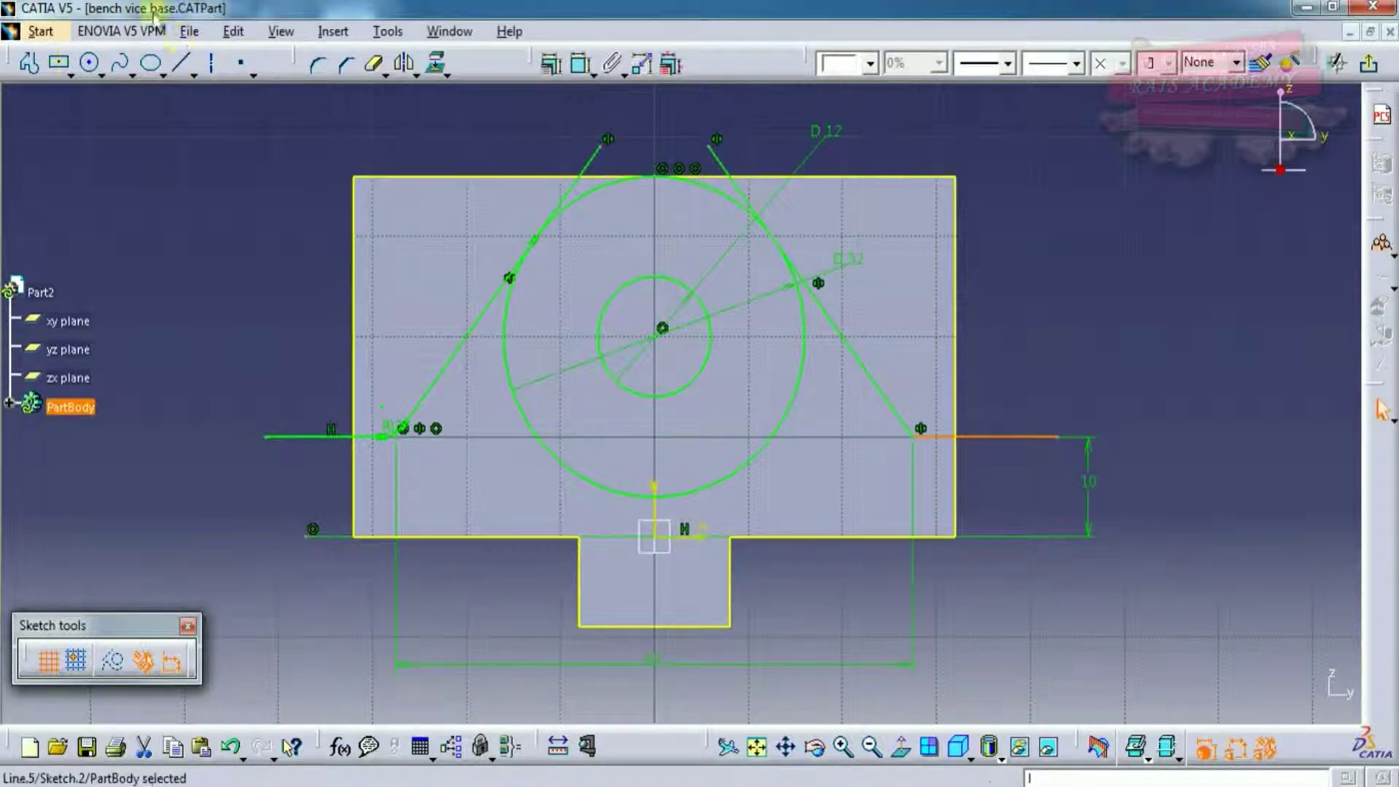
Step: Round the corner between the right slanted line and the new horizontal line with a 3 mm radius
click(318, 65)
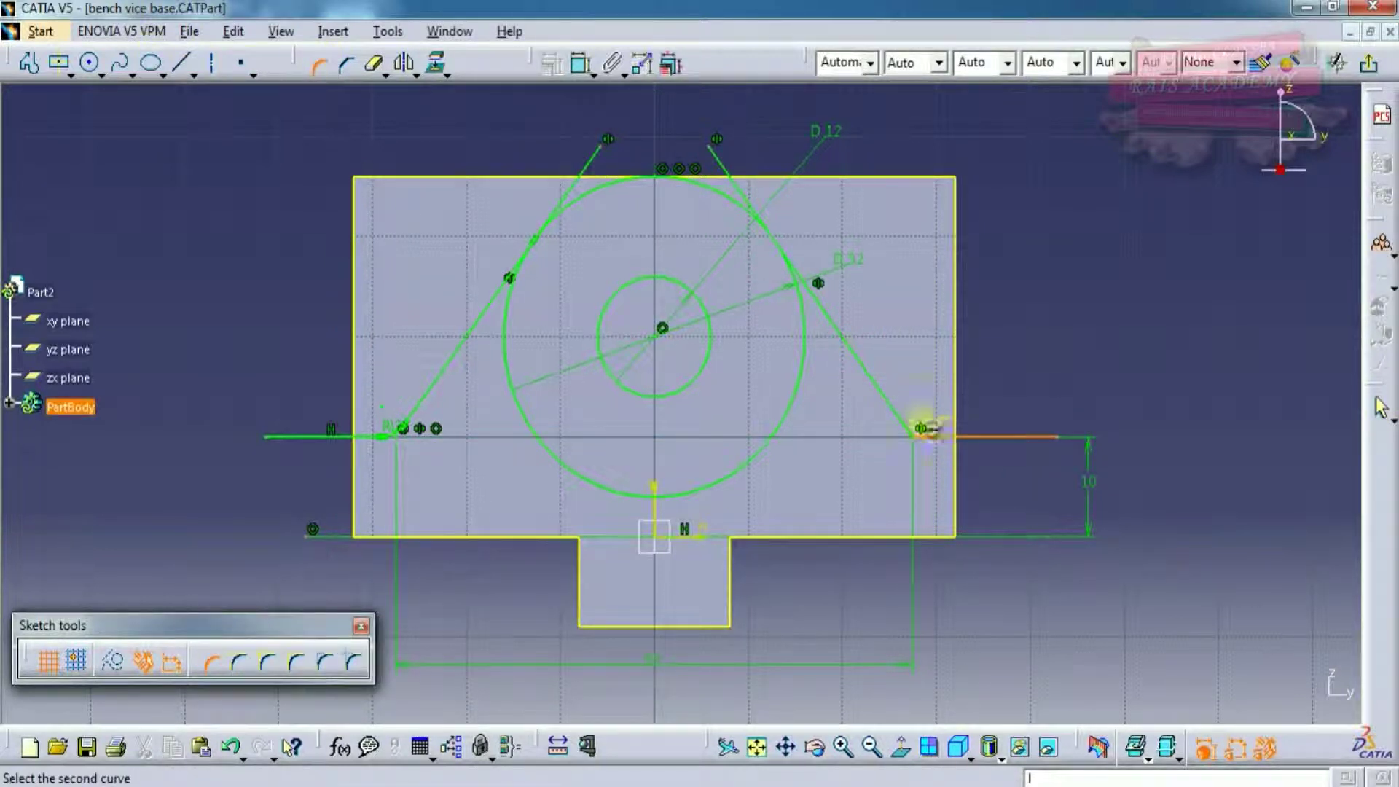
click(903, 419)
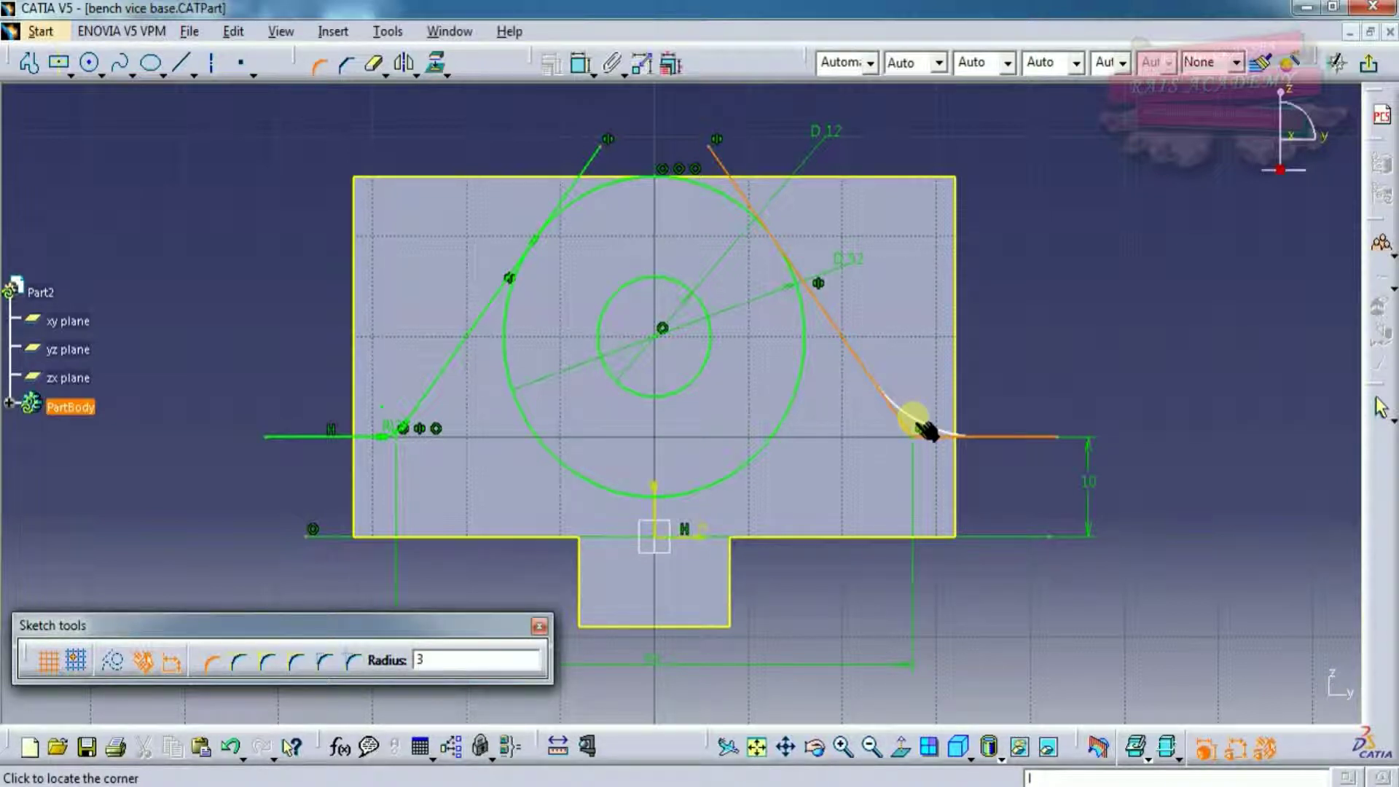
click(927, 432)
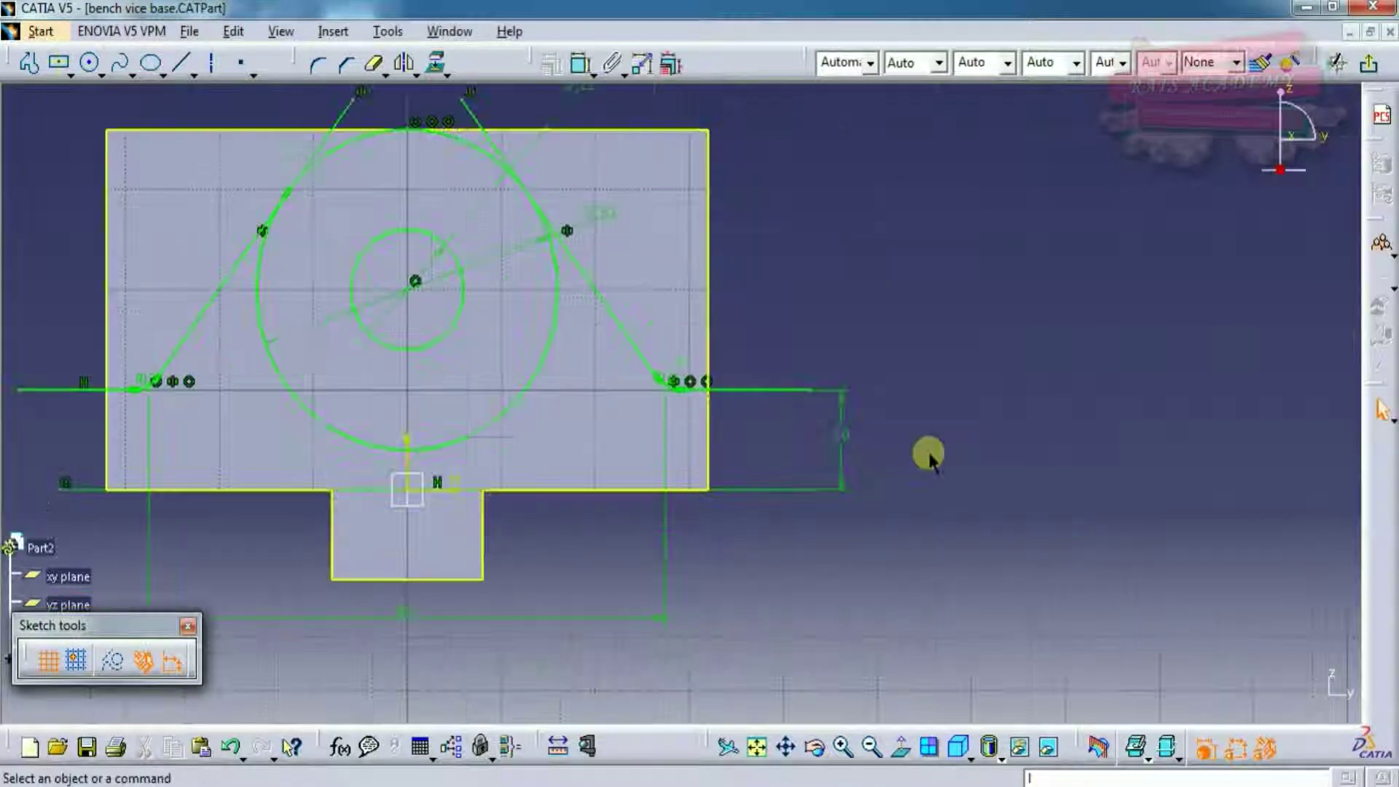
Step: Quick-trim the upper ends of both slanted lines beyond their tangent points on the outer circle
middle_drag(530, 360, 756, 394)
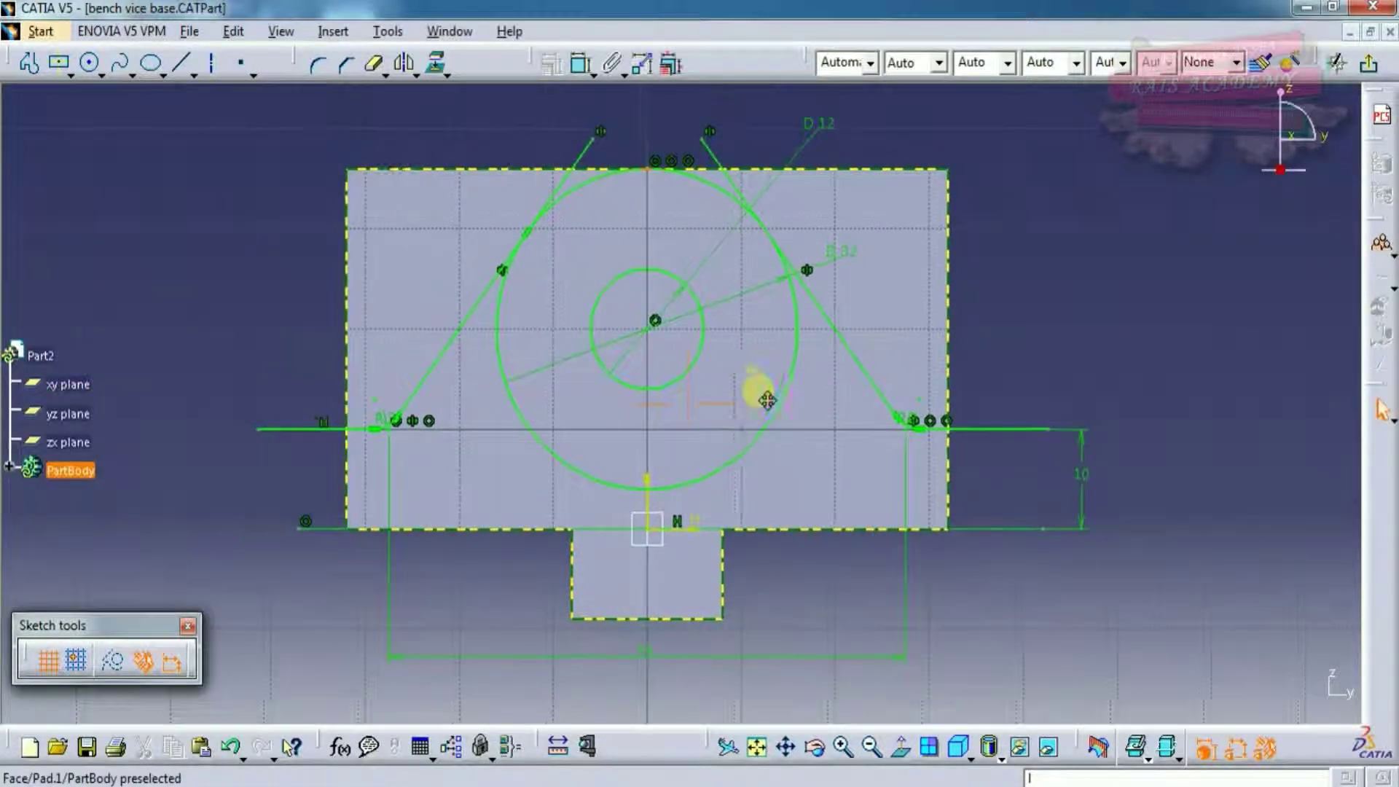
click(374, 64)
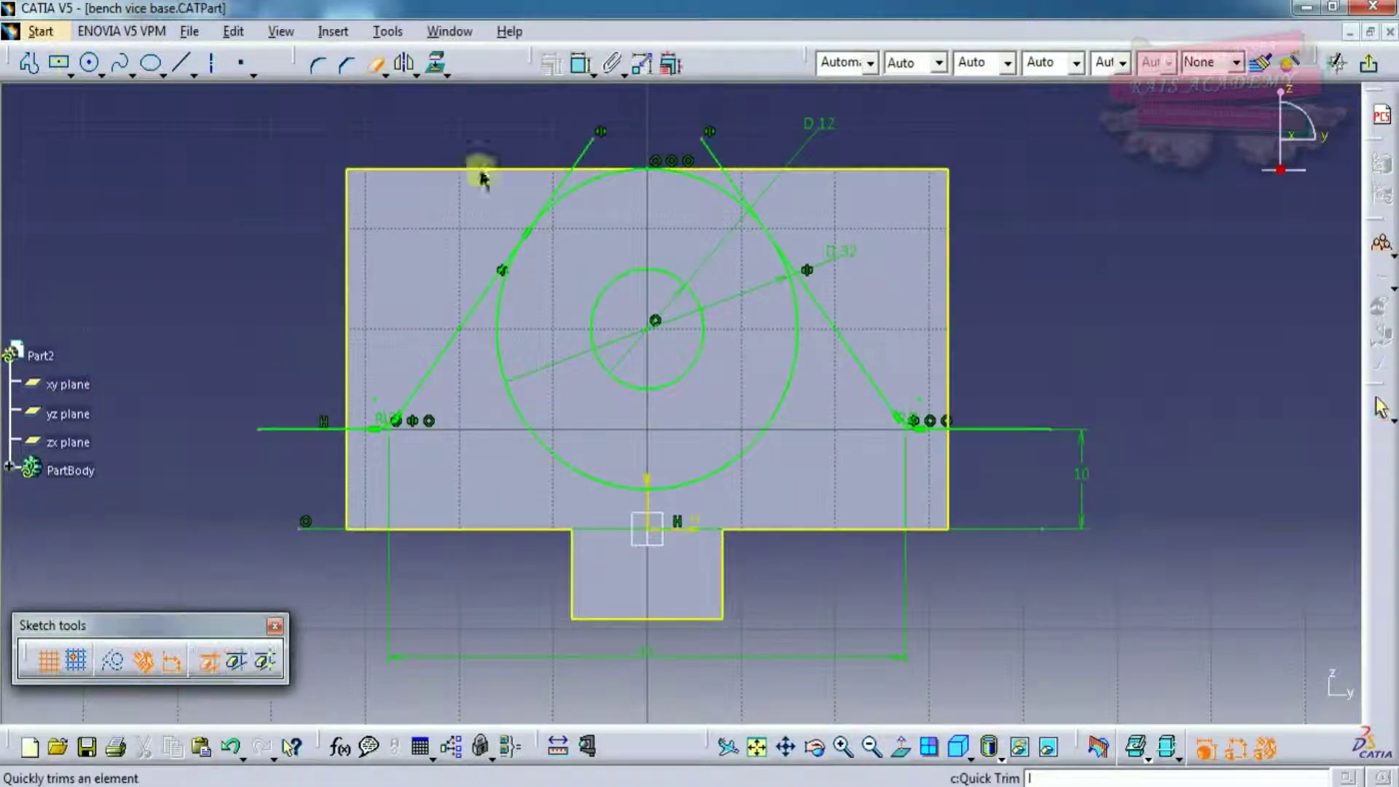
click(594, 157)
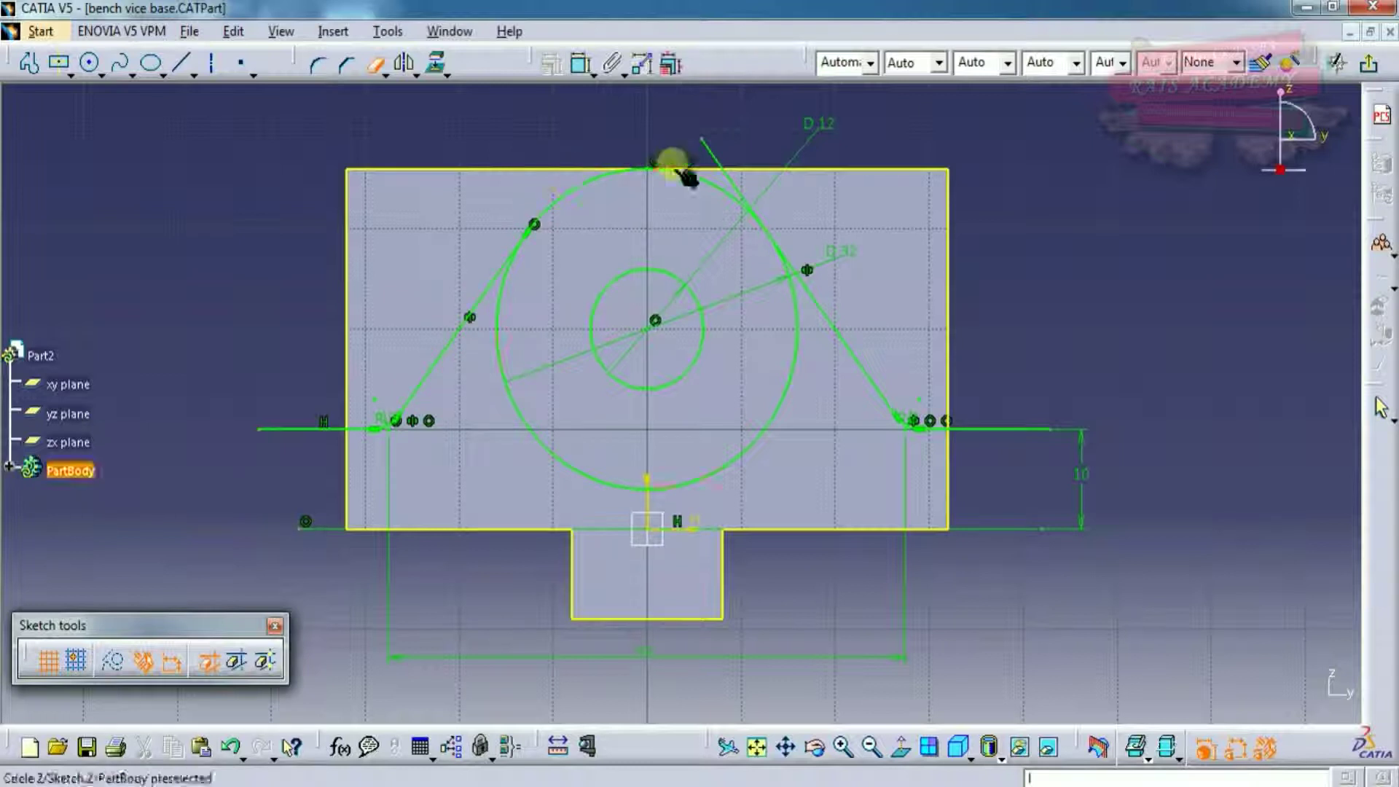
click(729, 181)
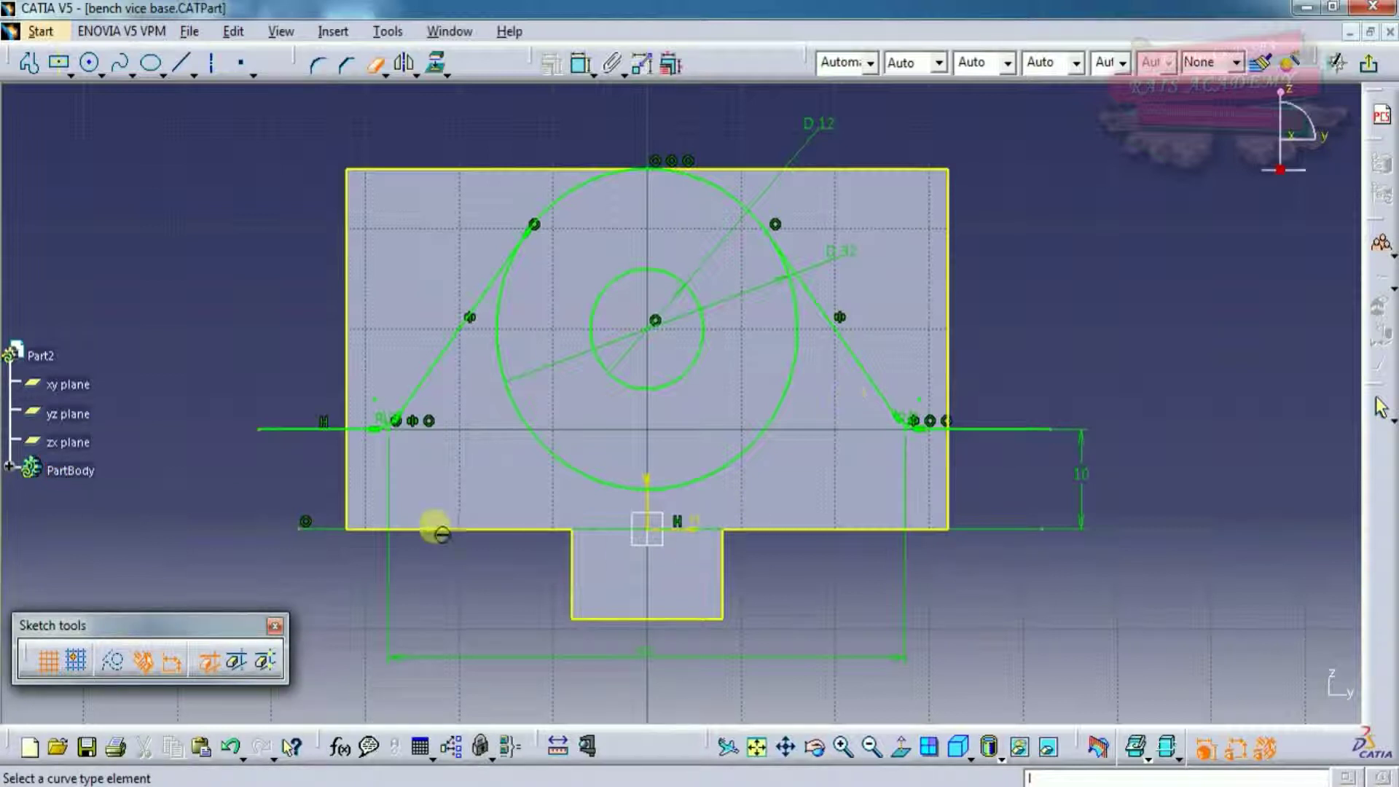
key(Escape)
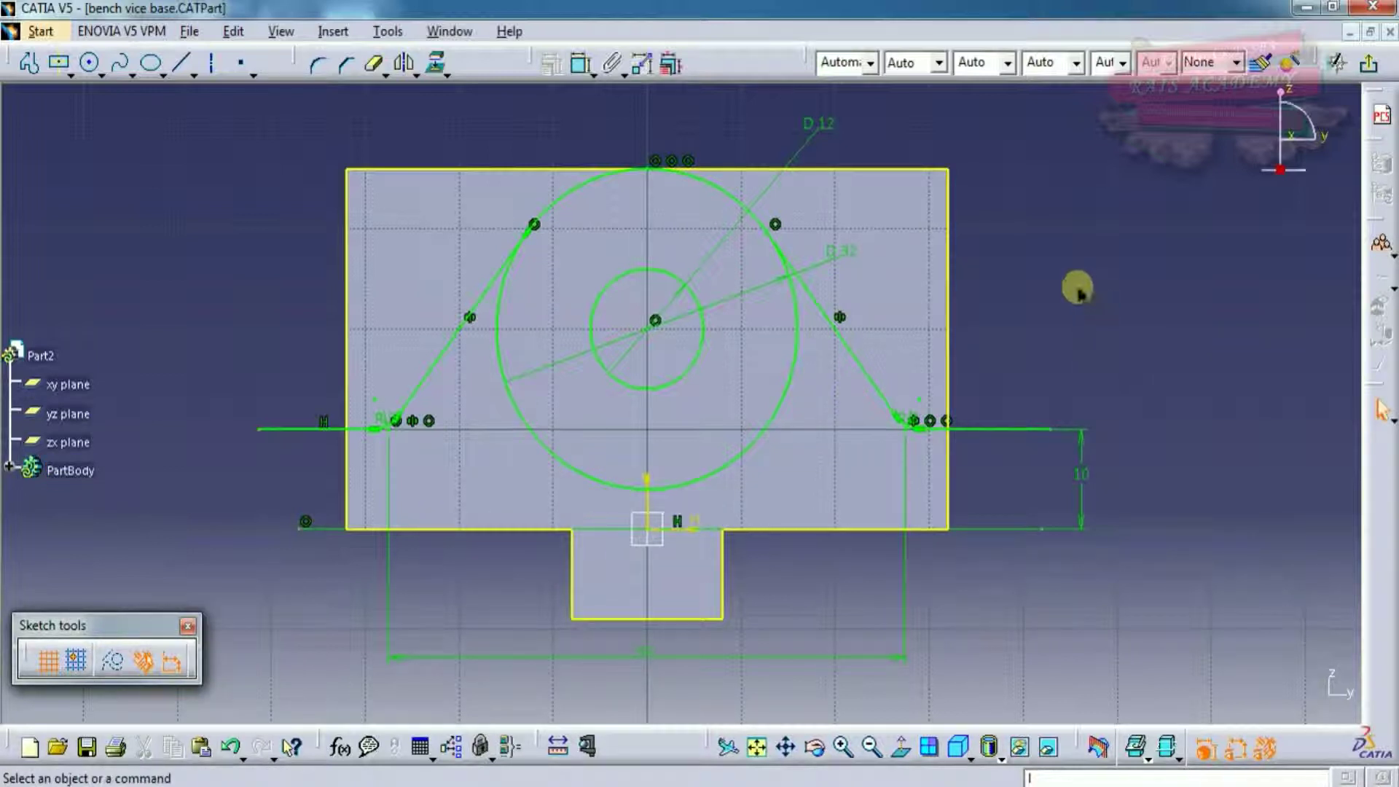
Step: Delete the projected face outline and trim away the outer circle's lower arc between the tangent points
click(948, 259)
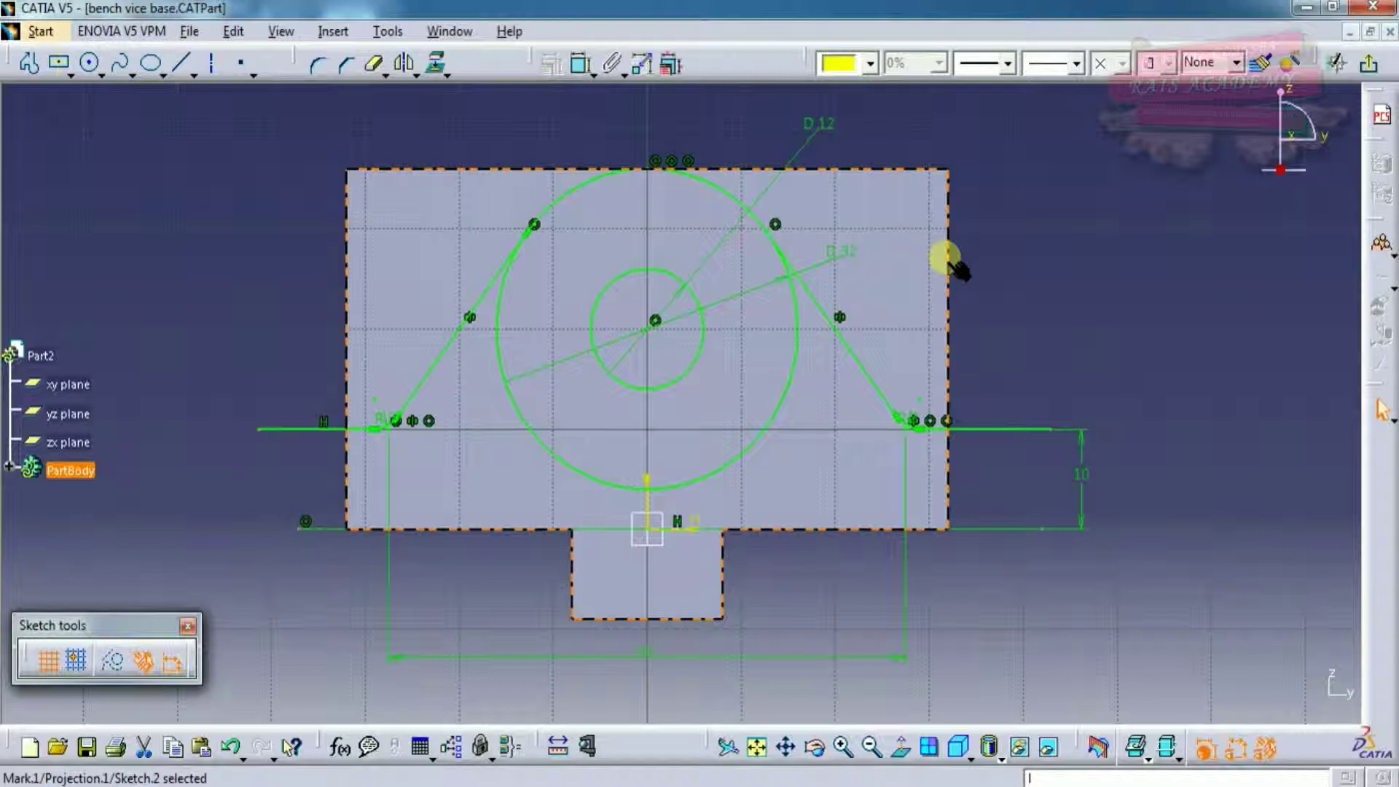
click(86, 111)
click(373, 63)
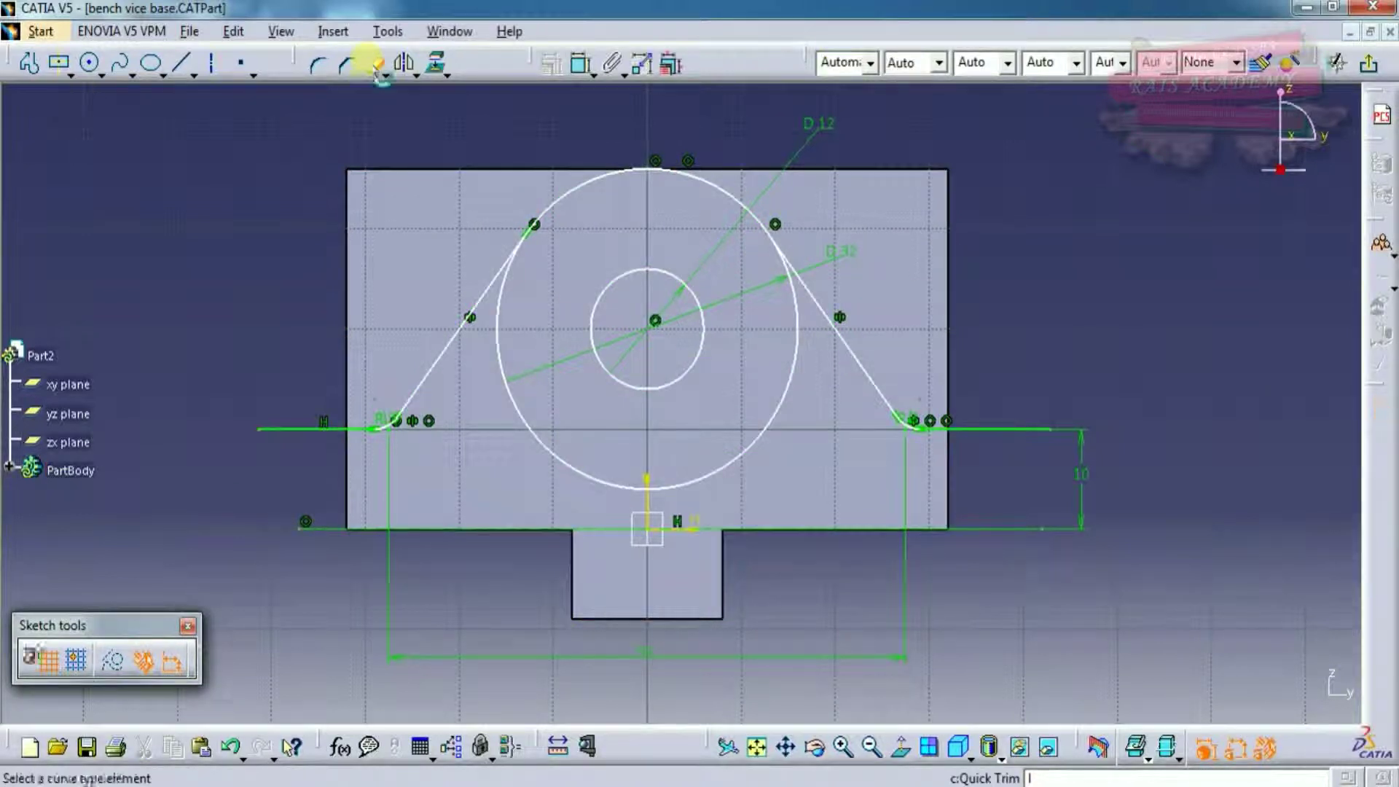
click(500, 353)
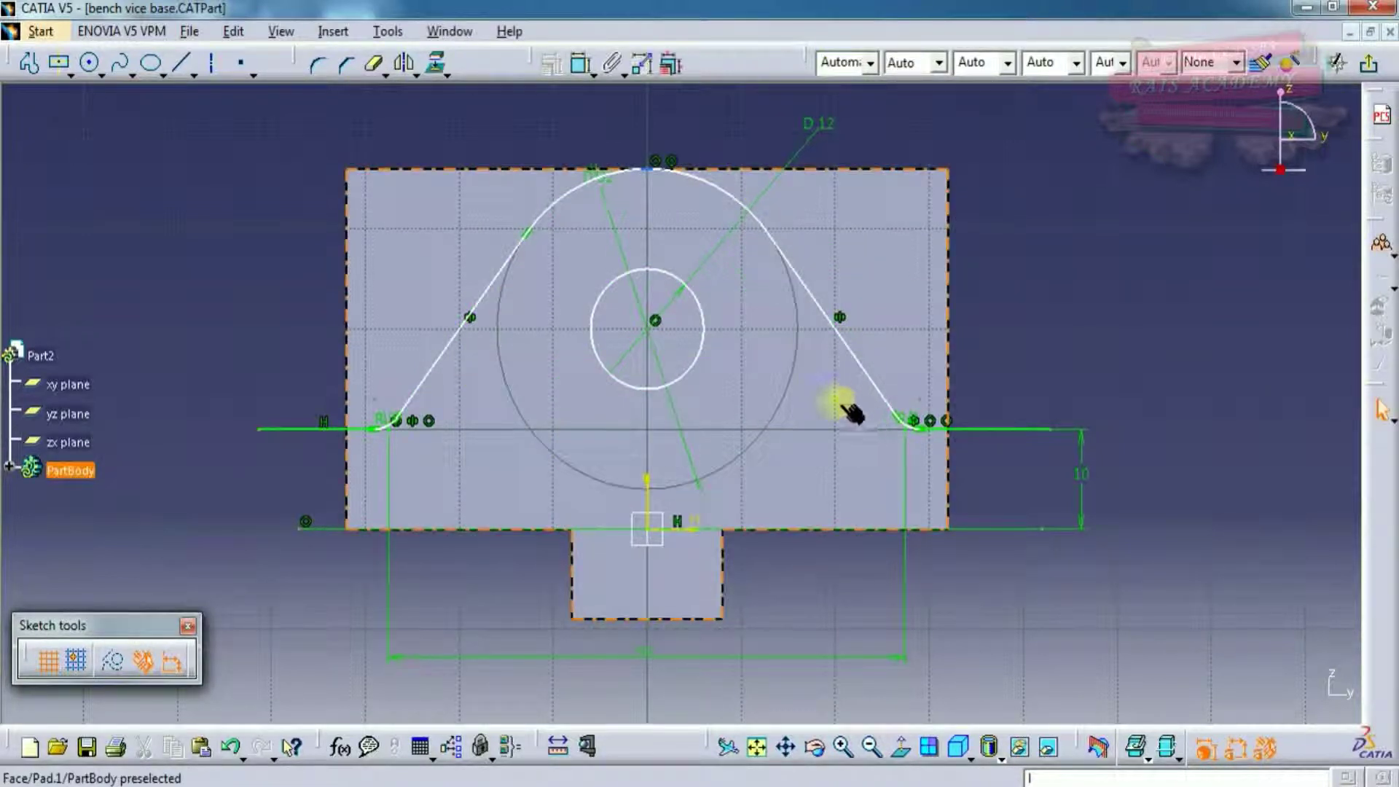
click(184, 66)
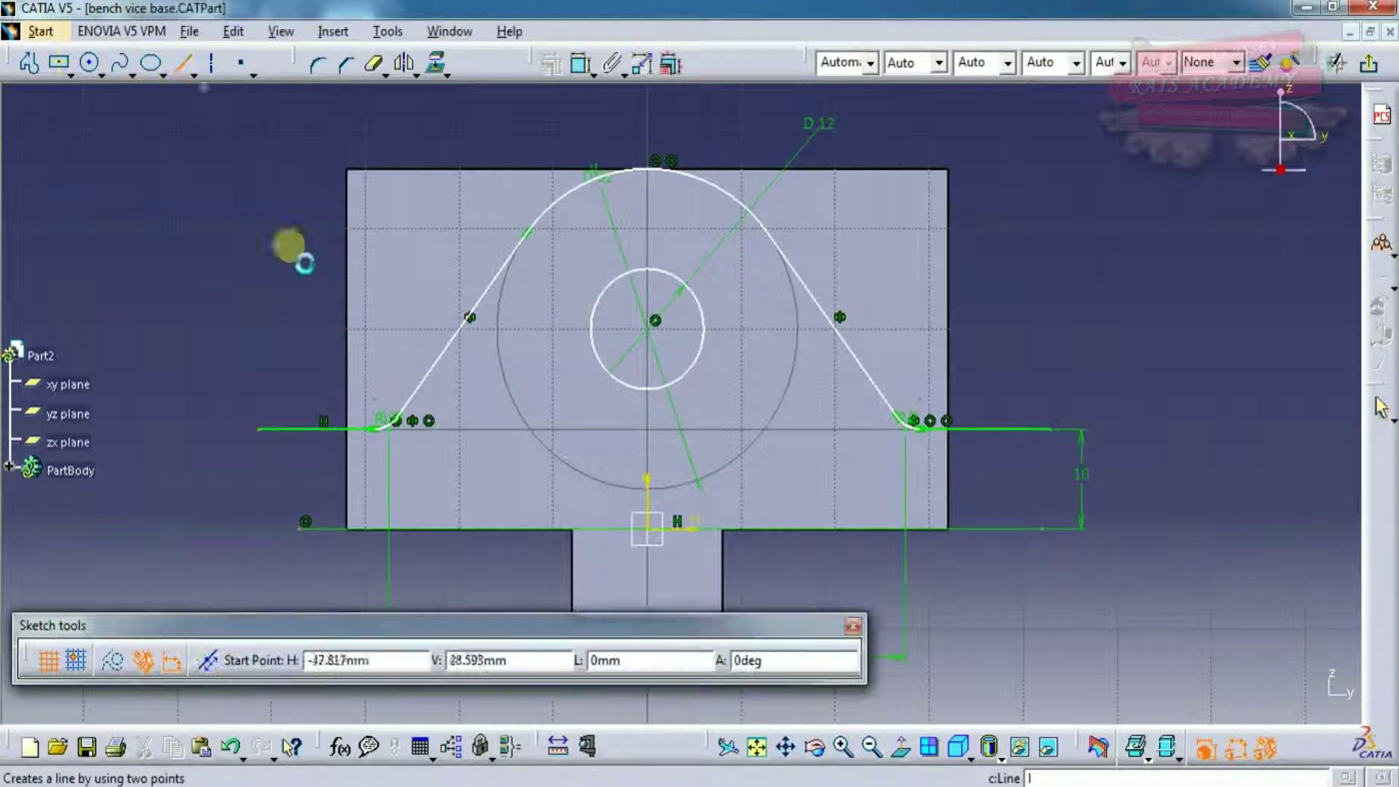
click(260, 428)
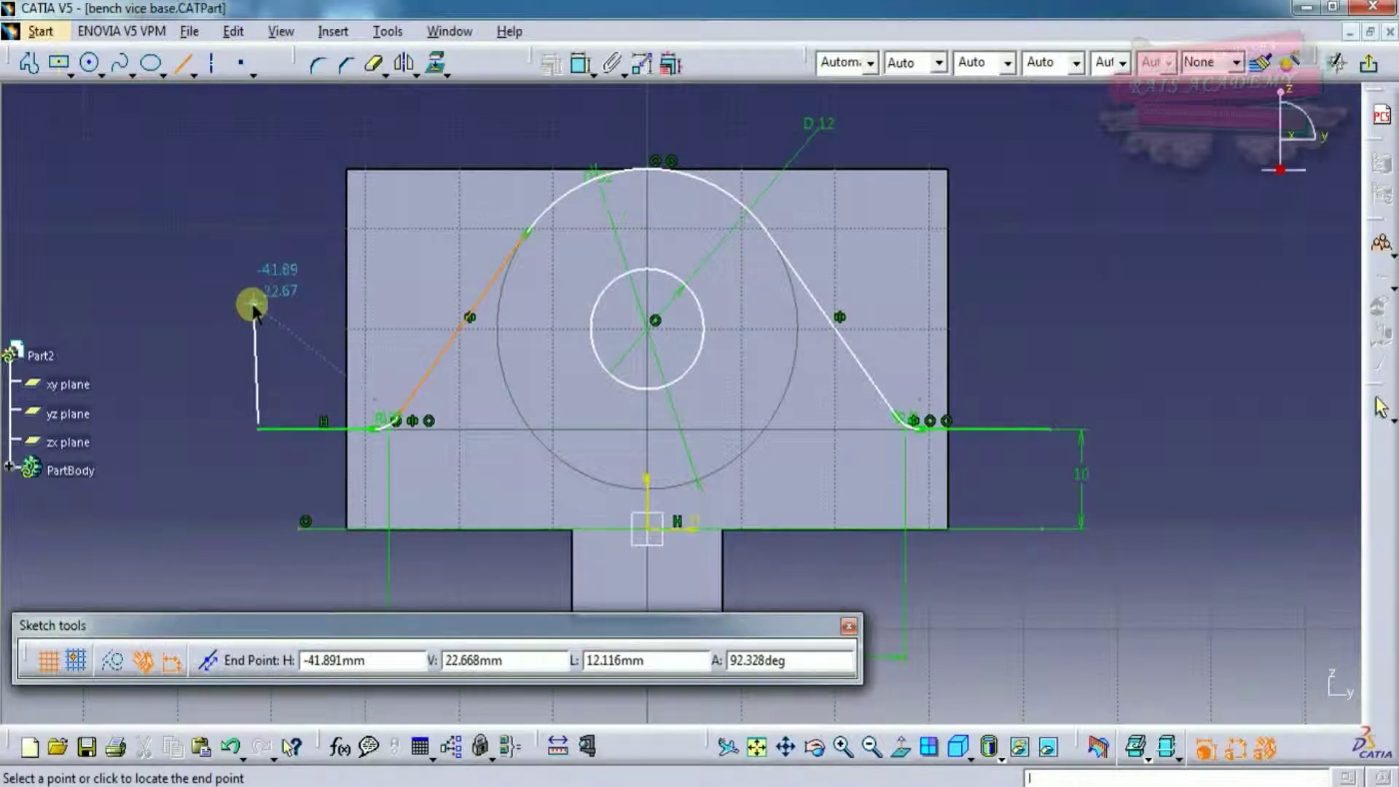
key(Escape)
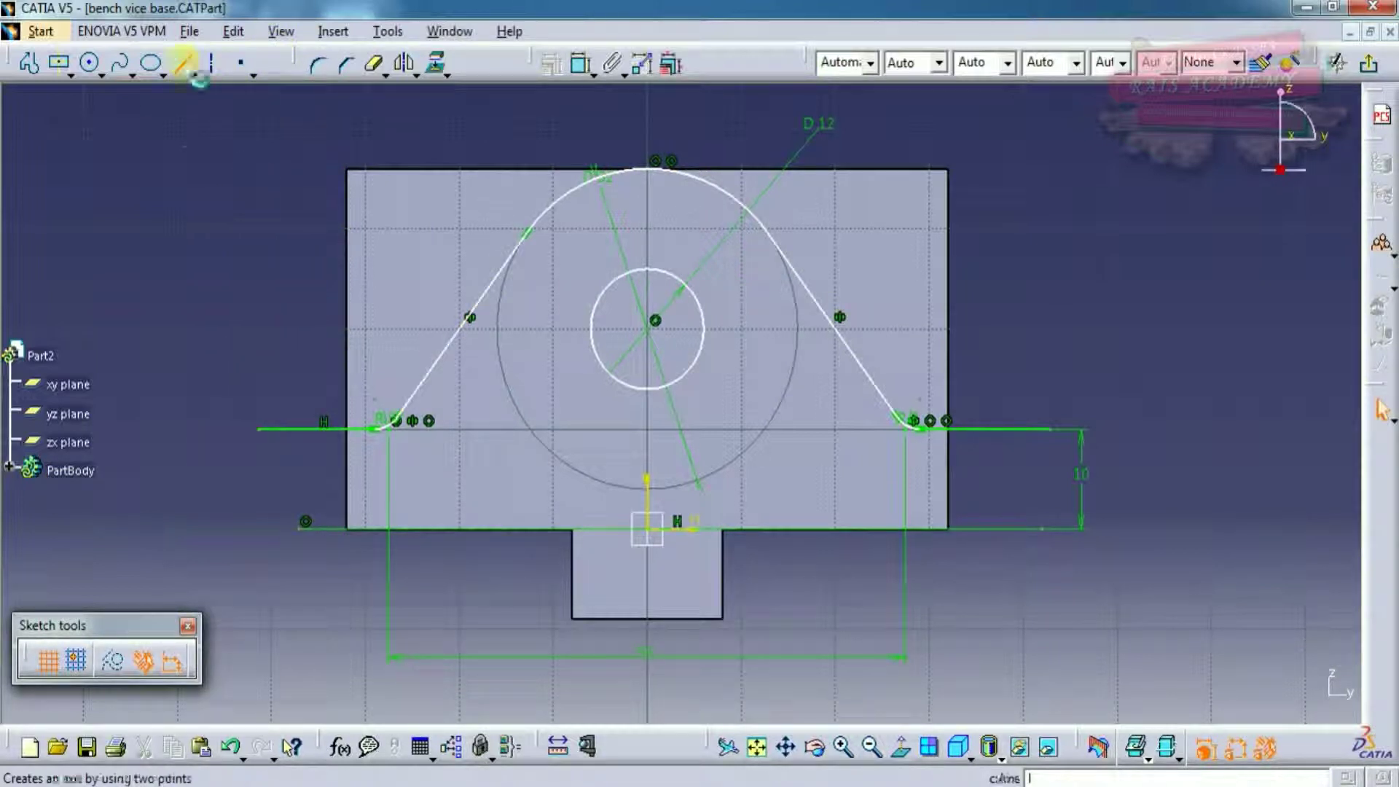
Step: Draw a vertical line from the left horizontal line's outer end up past the height of the block's upper edge
click(186, 66)
click(259, 429)
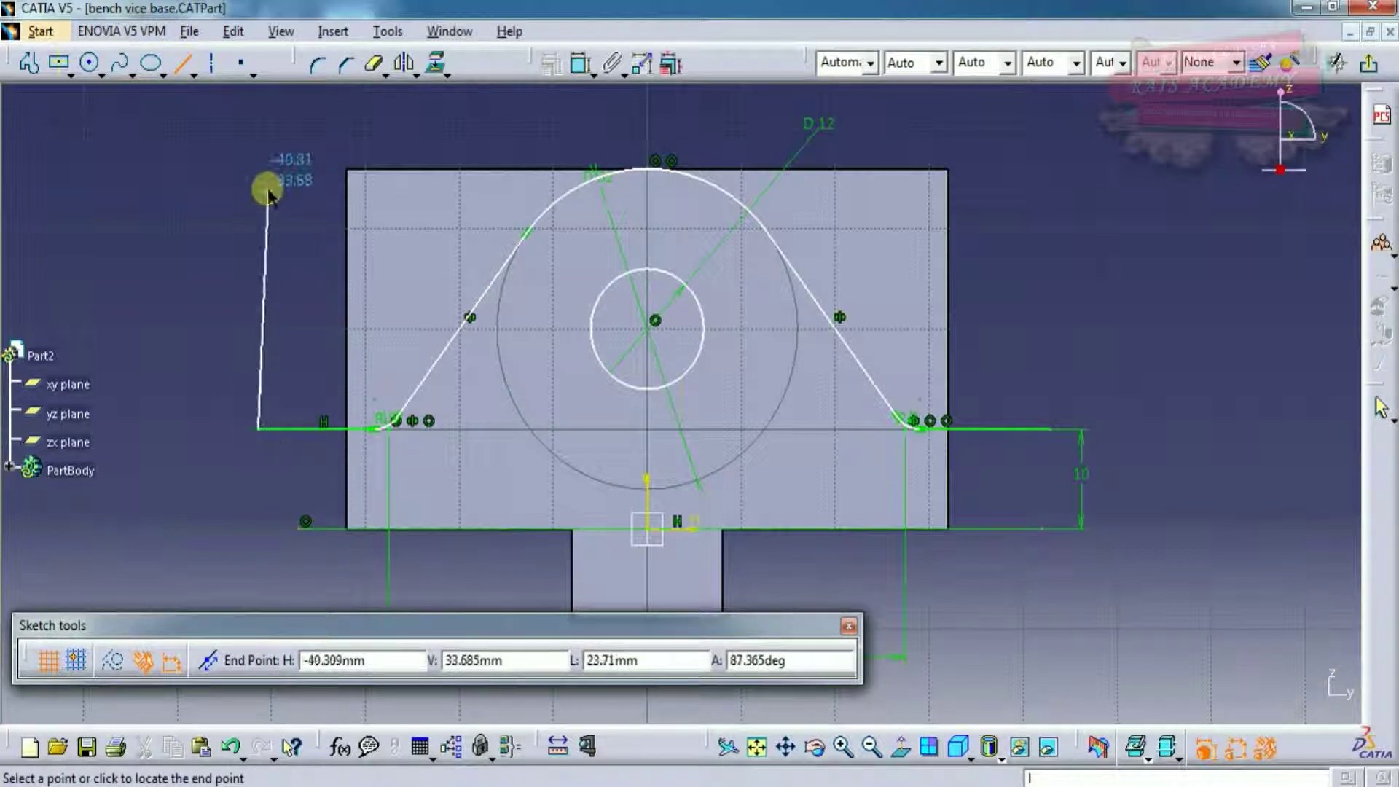
middle_drag(269, 196, 265, 303)
click(255, 156)
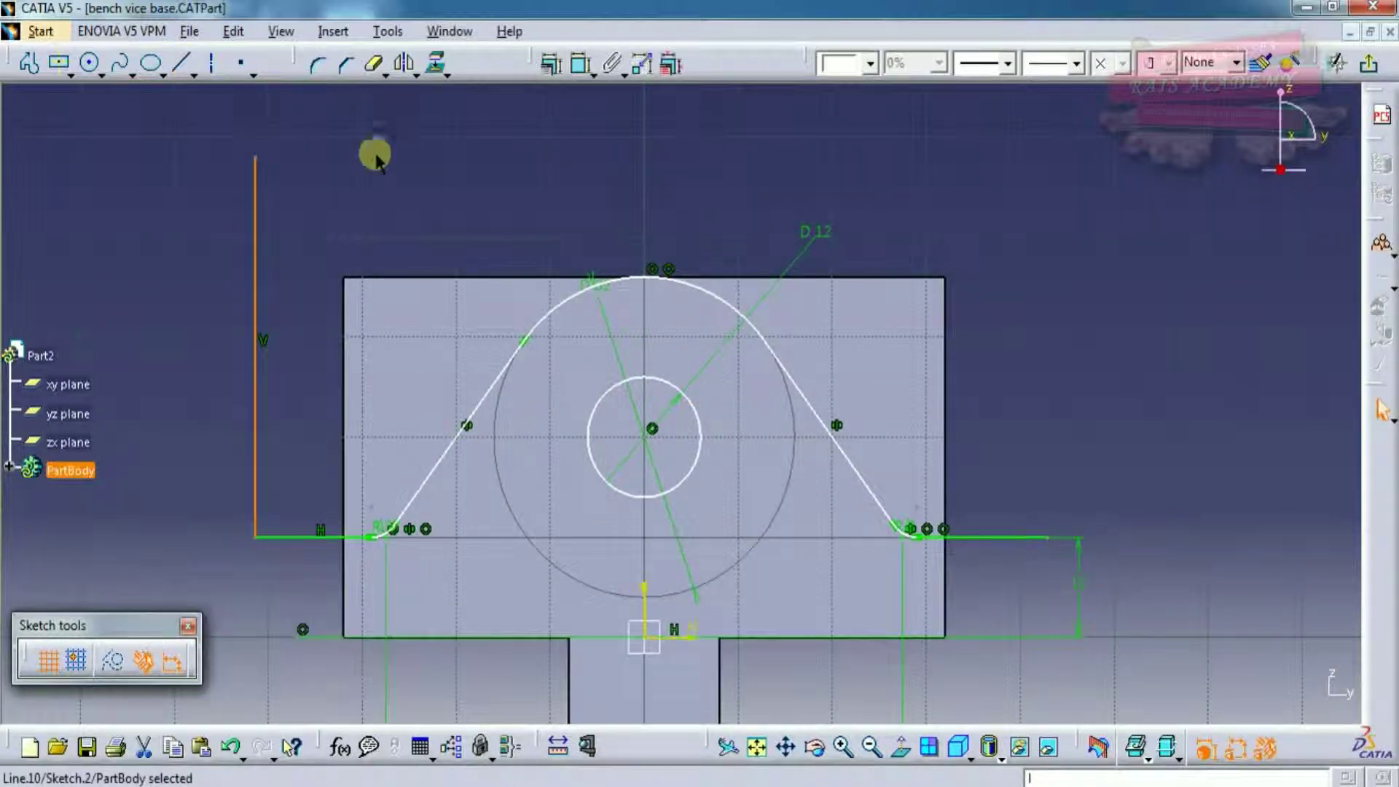
Step: Draw a horizontal line about 80 mm long from the vertical line's upper end, and close the profile with a line to the right horizontal line's outer end
click(184, 64)
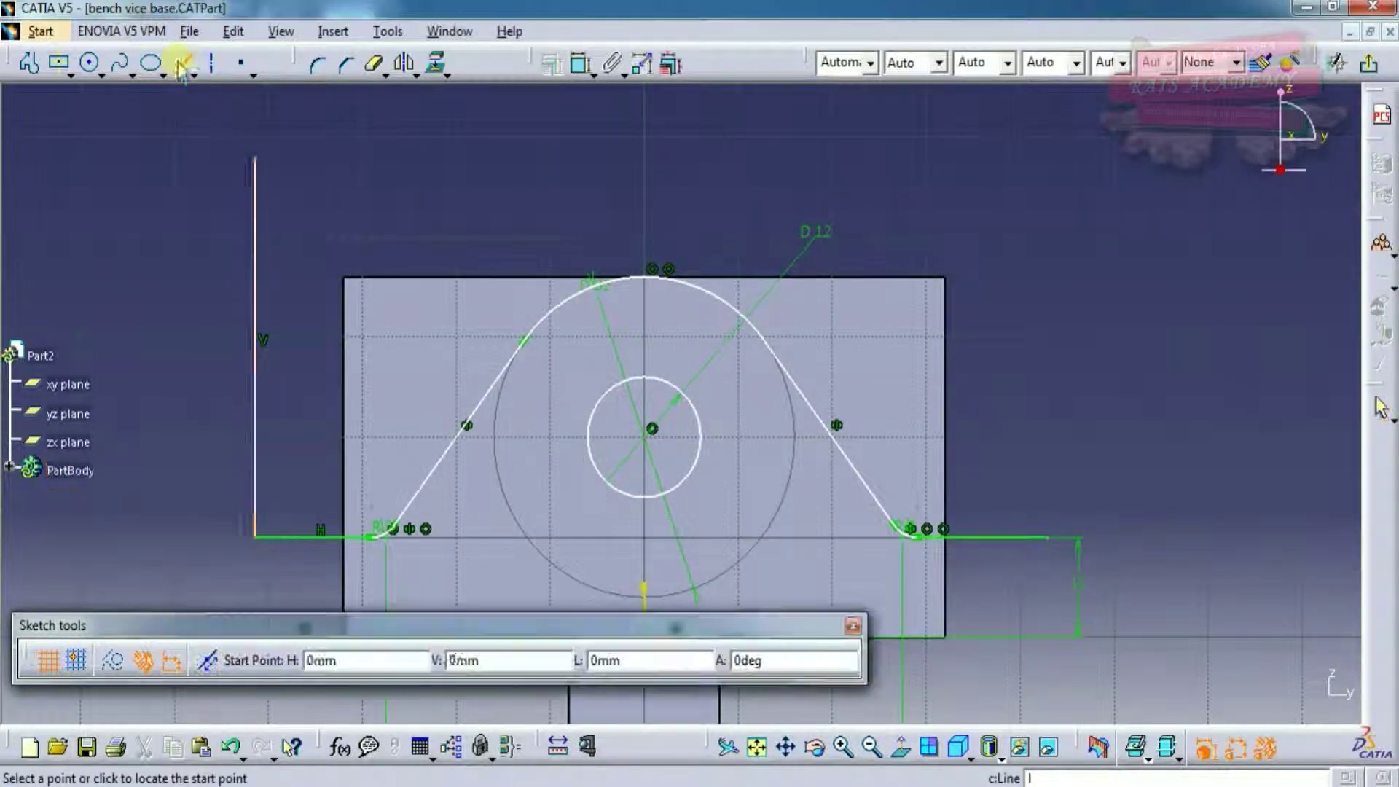
click(255, 156)
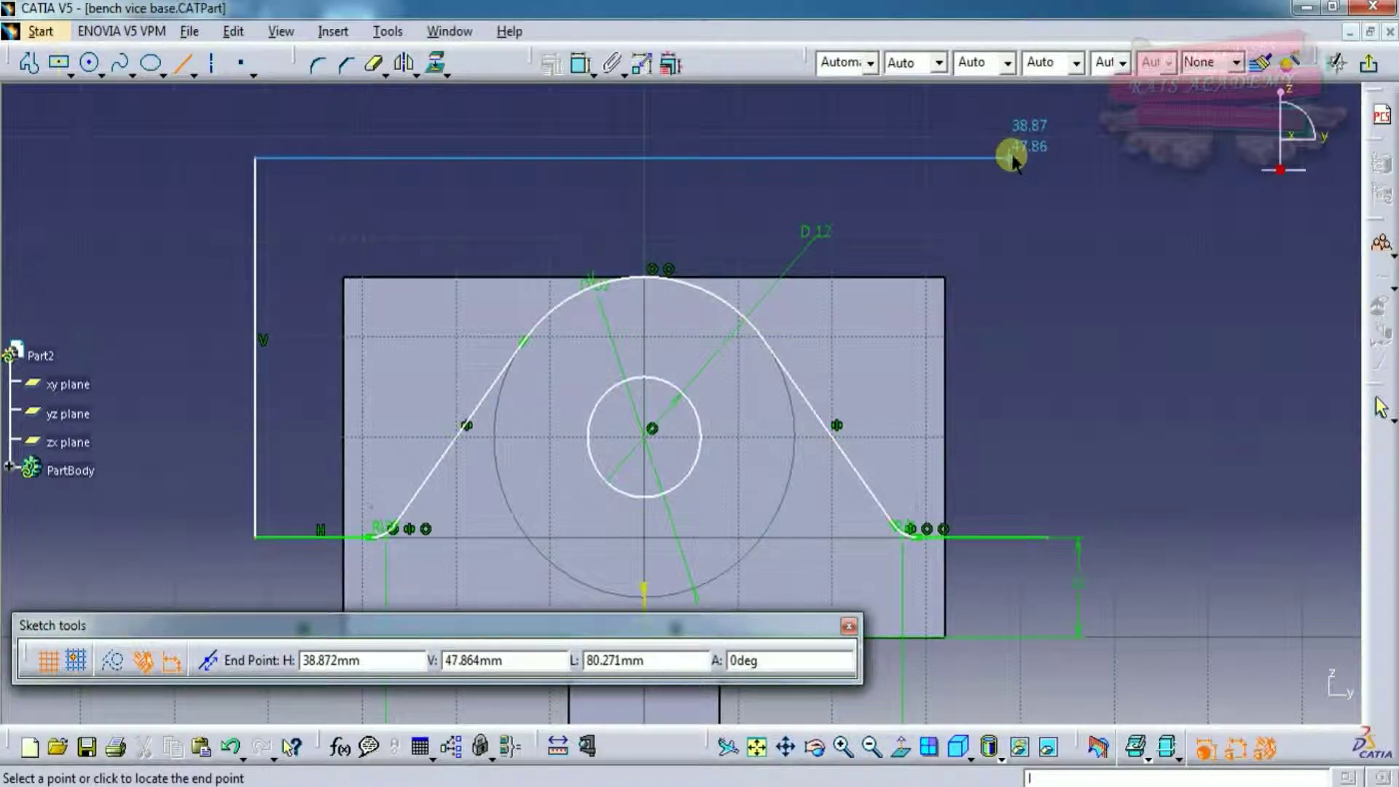
click(1012, 156)
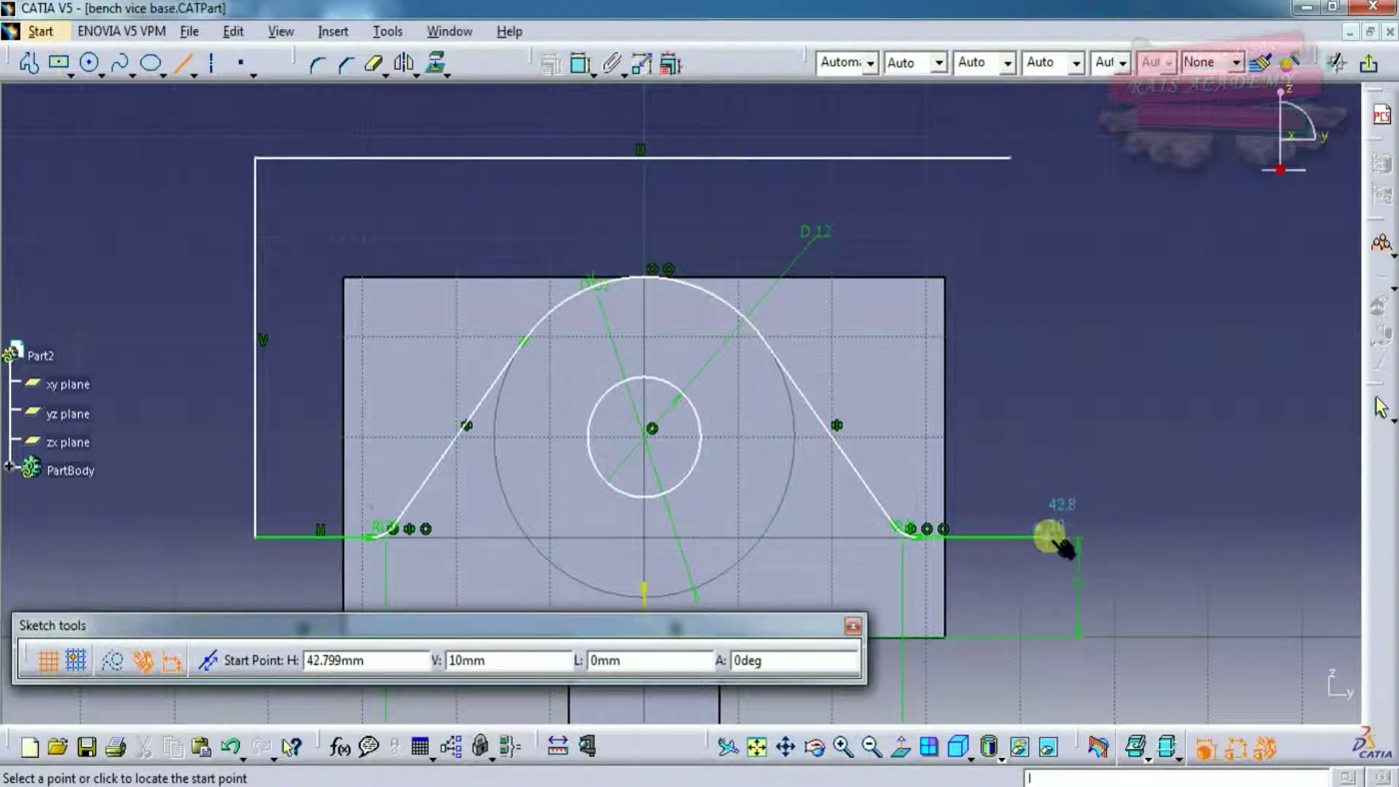
click(1011, 156)
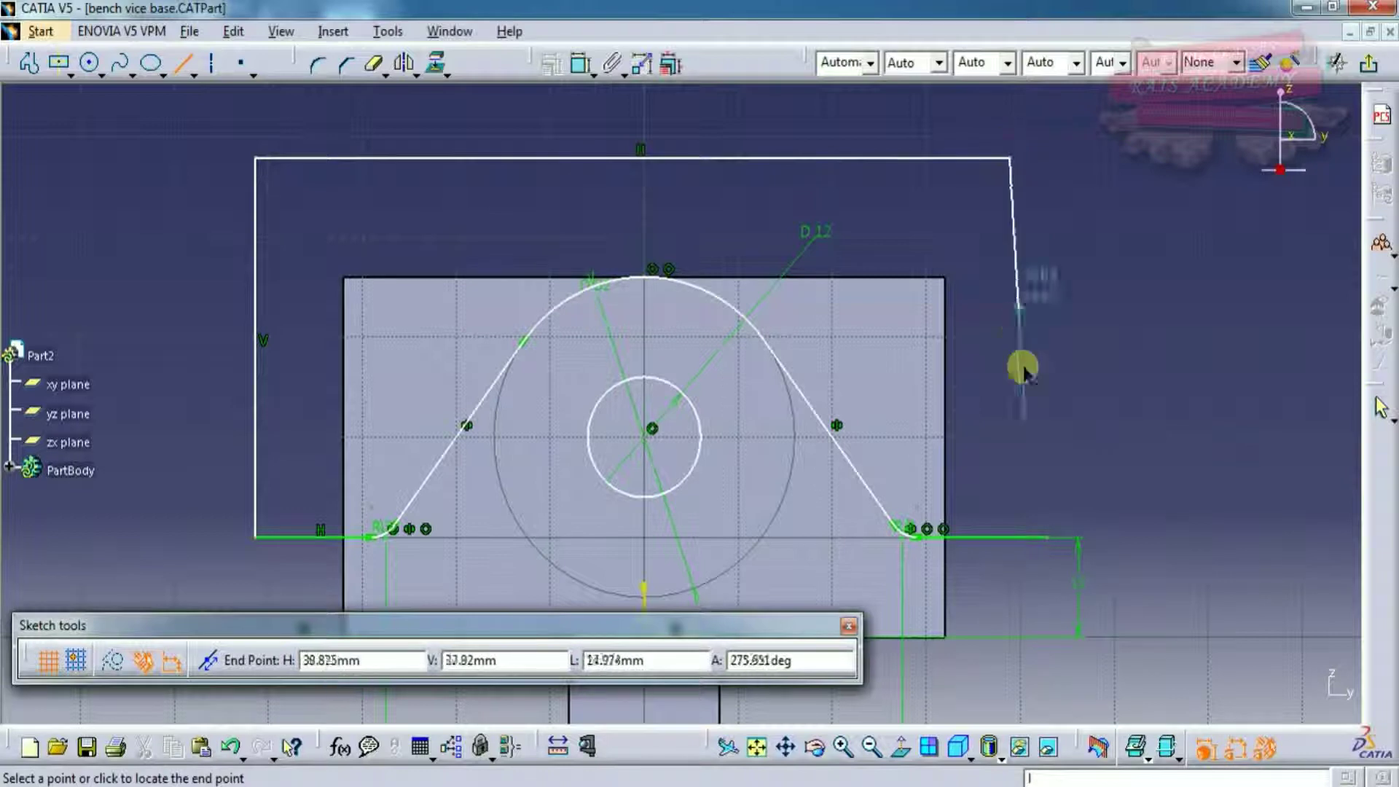
click(1043, 537)
key(Escape)
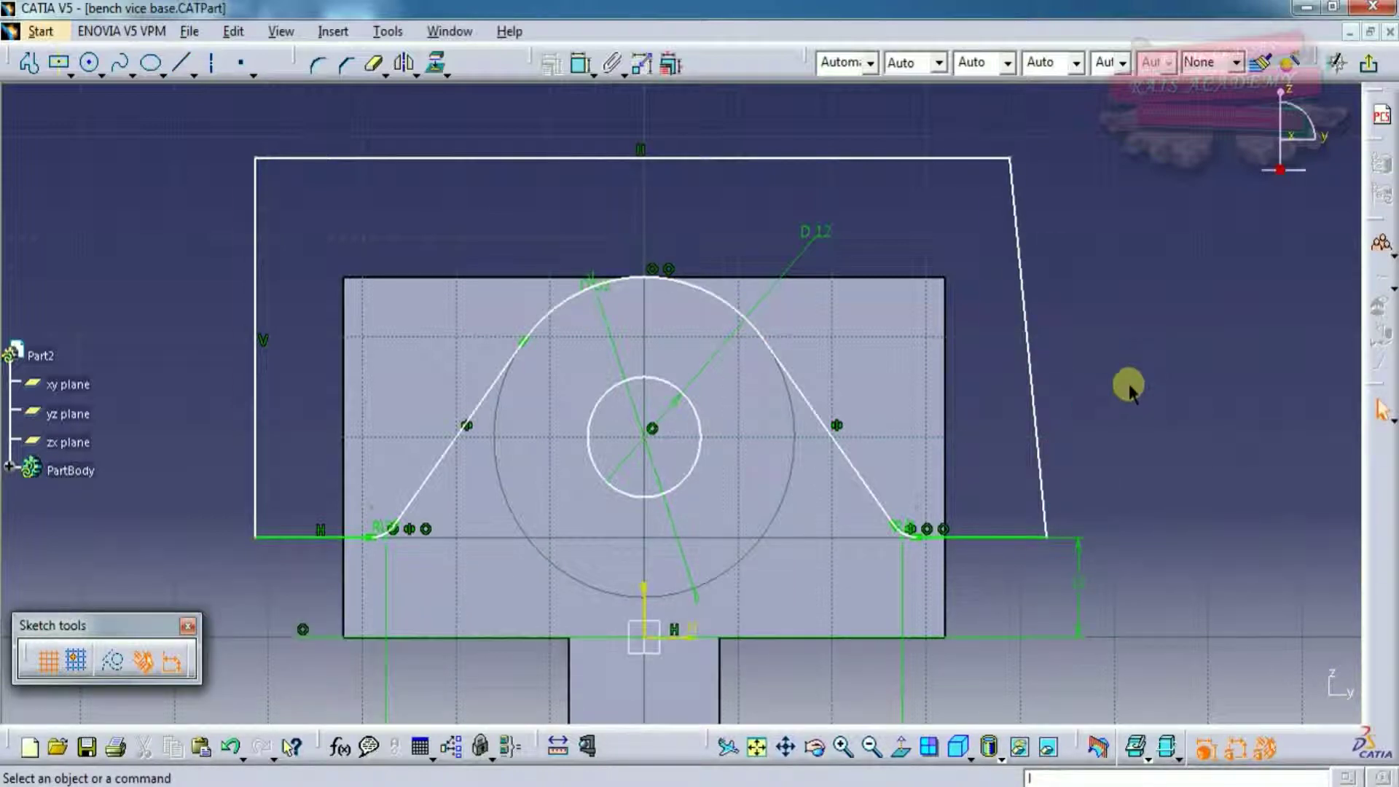
Step: Run Sketch Analysis to check whether the circle and the outer profile are closed
mouse_move(1037, 347)
middle_down()
mouse_move(1100, 306)
mouse_move(1106, 349)
mouse_move(1089, 361)
middle_up()
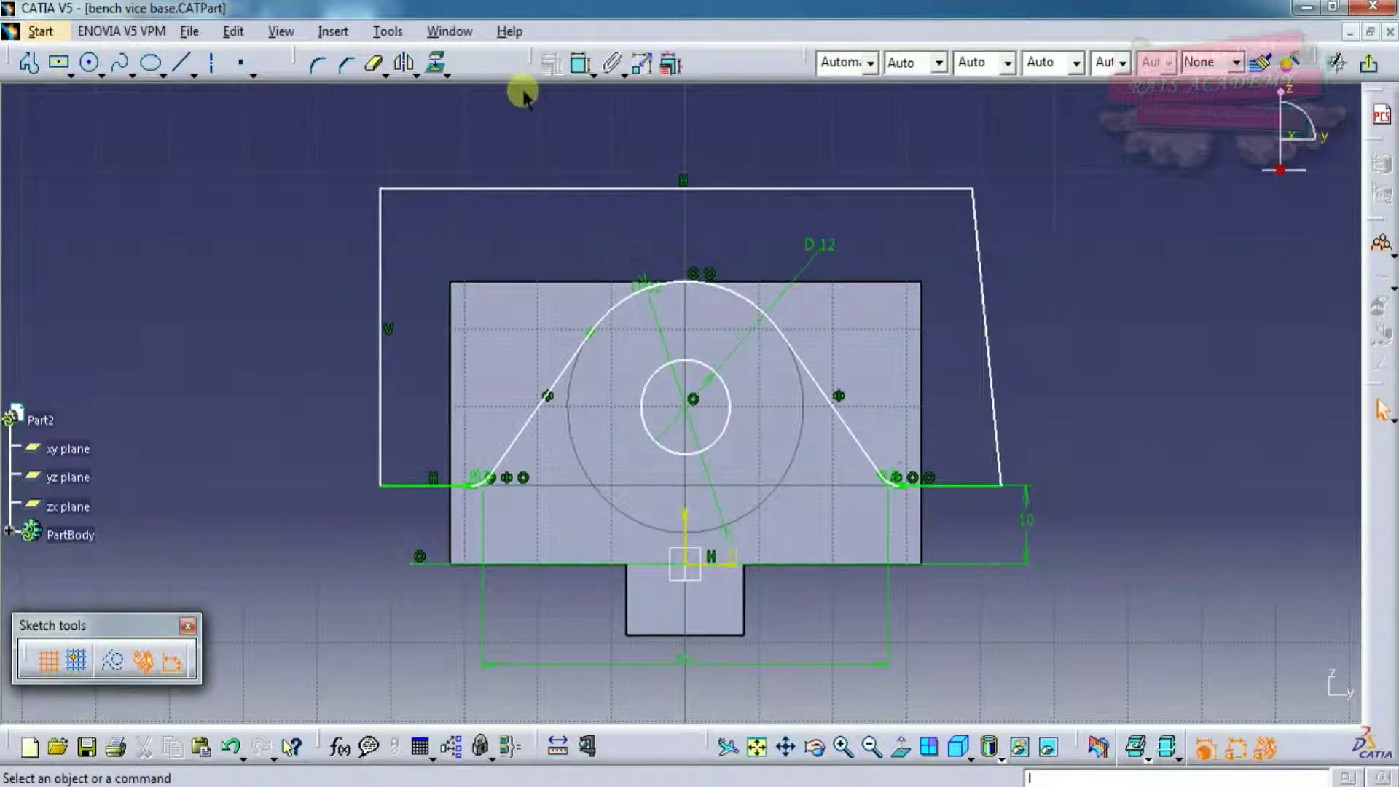
click(387, 32)
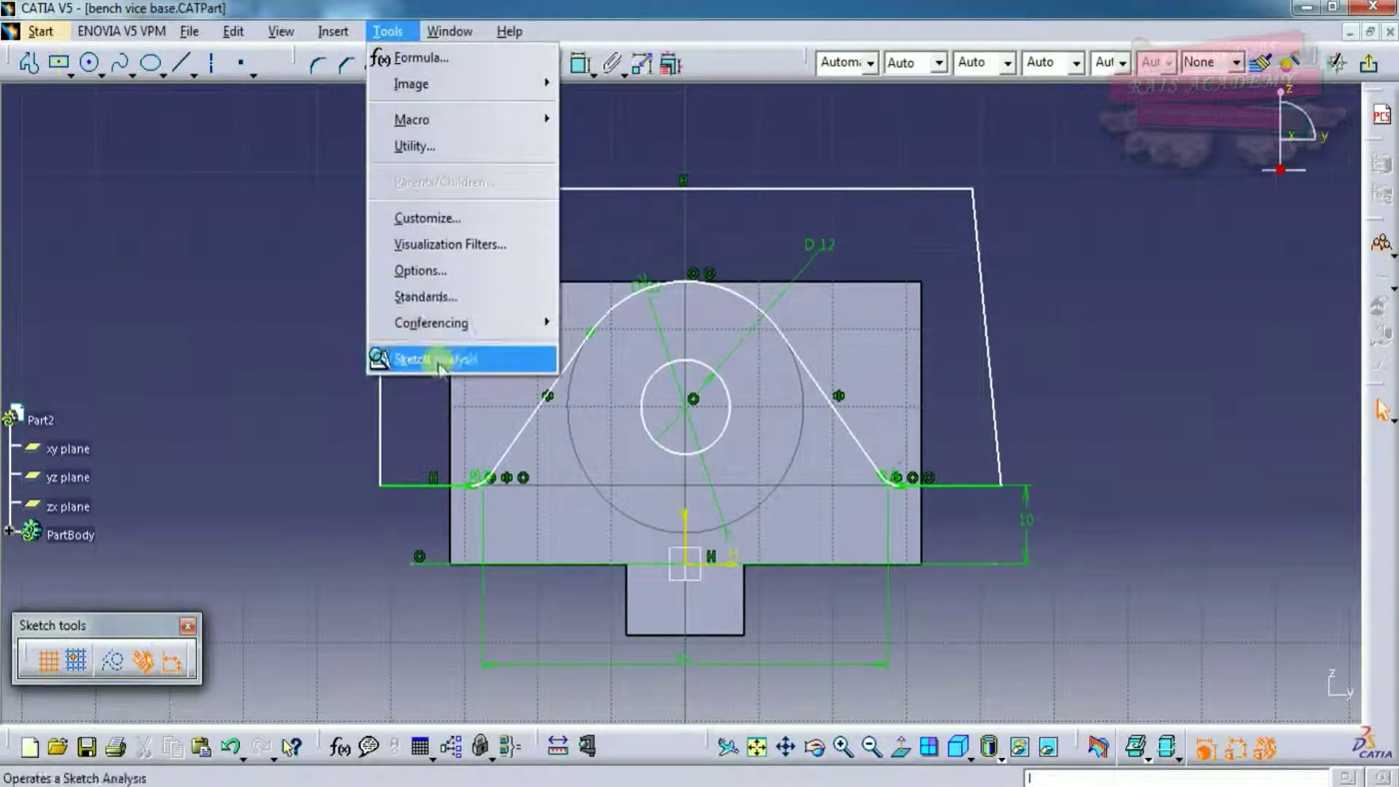
click(438, 359)
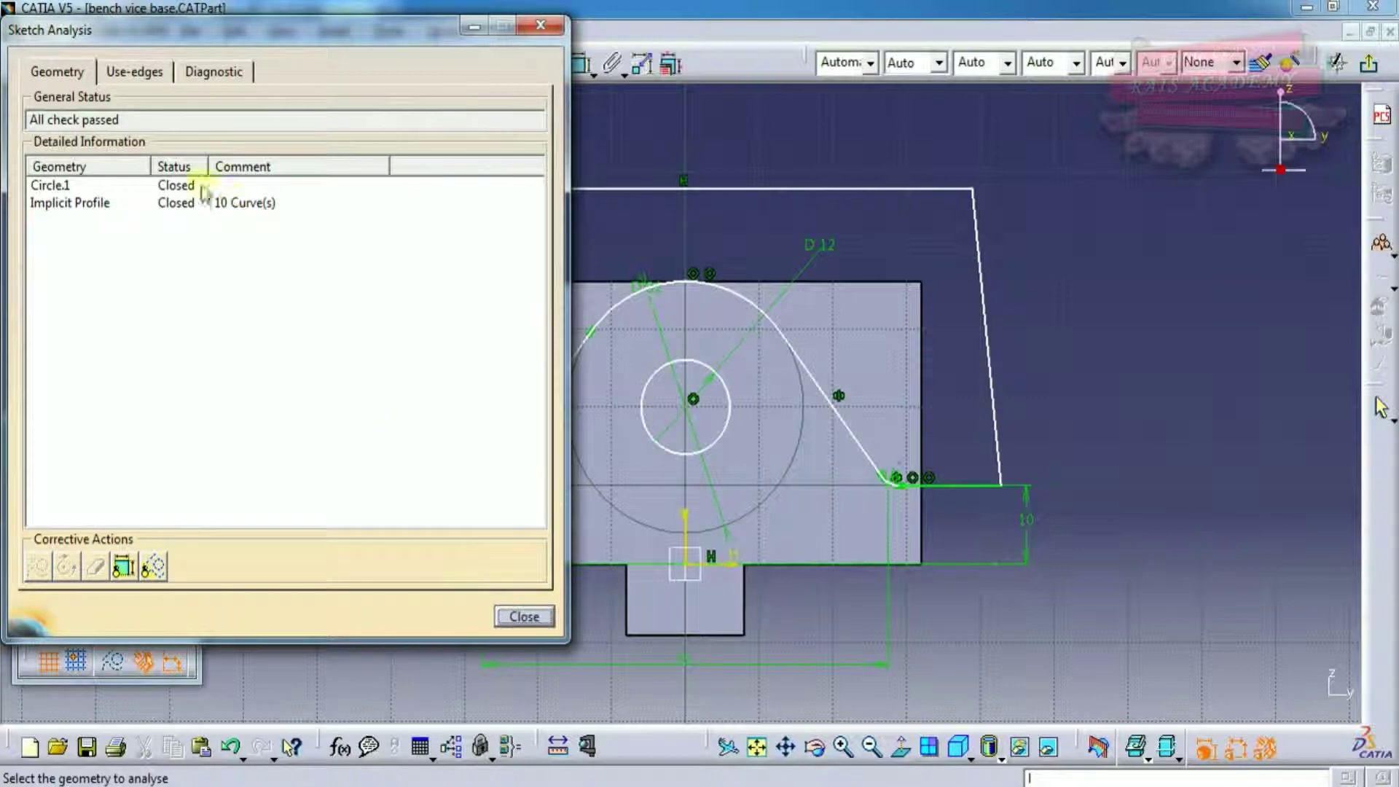
click(524, 616)
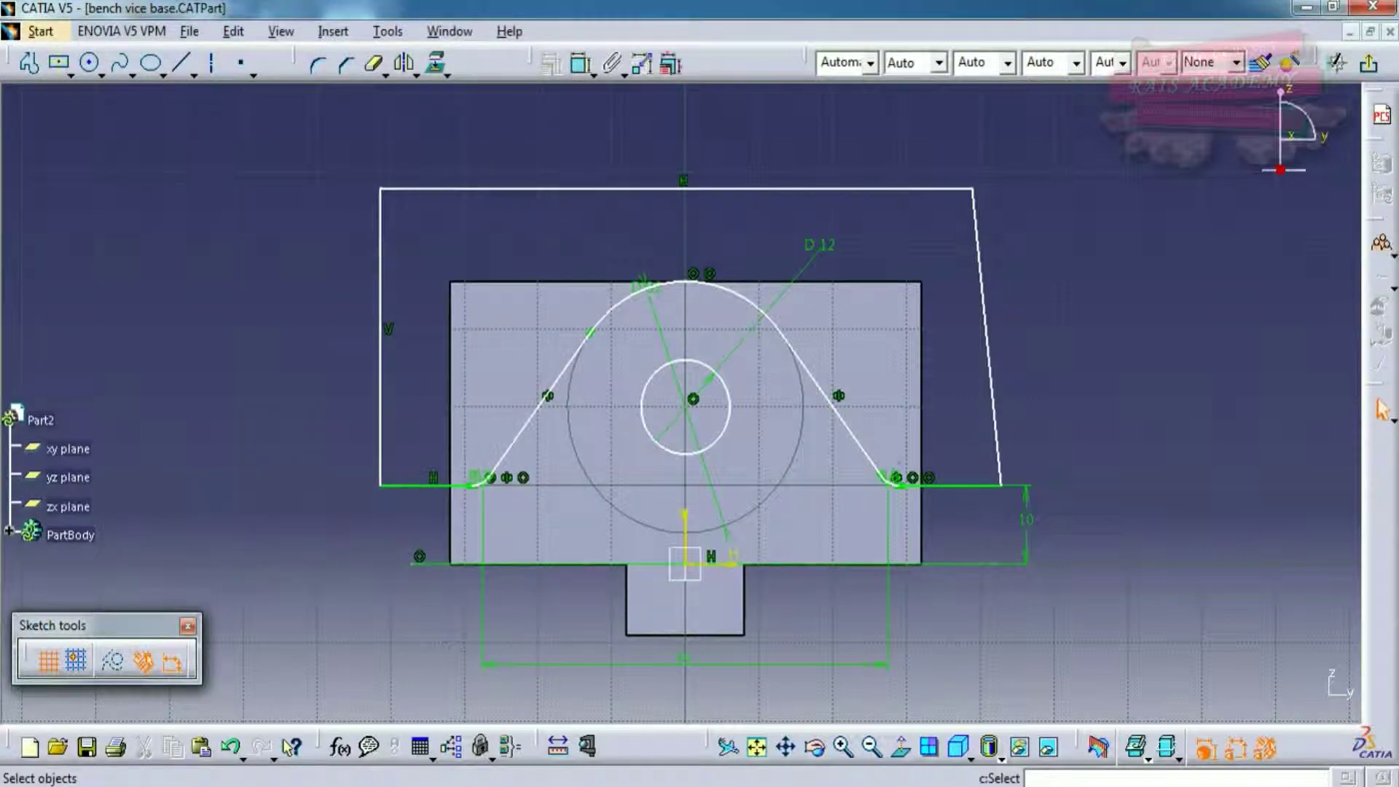
Step: Exit the sketch and pocket its profile to a depth of 22 mm
click(1373, 62)
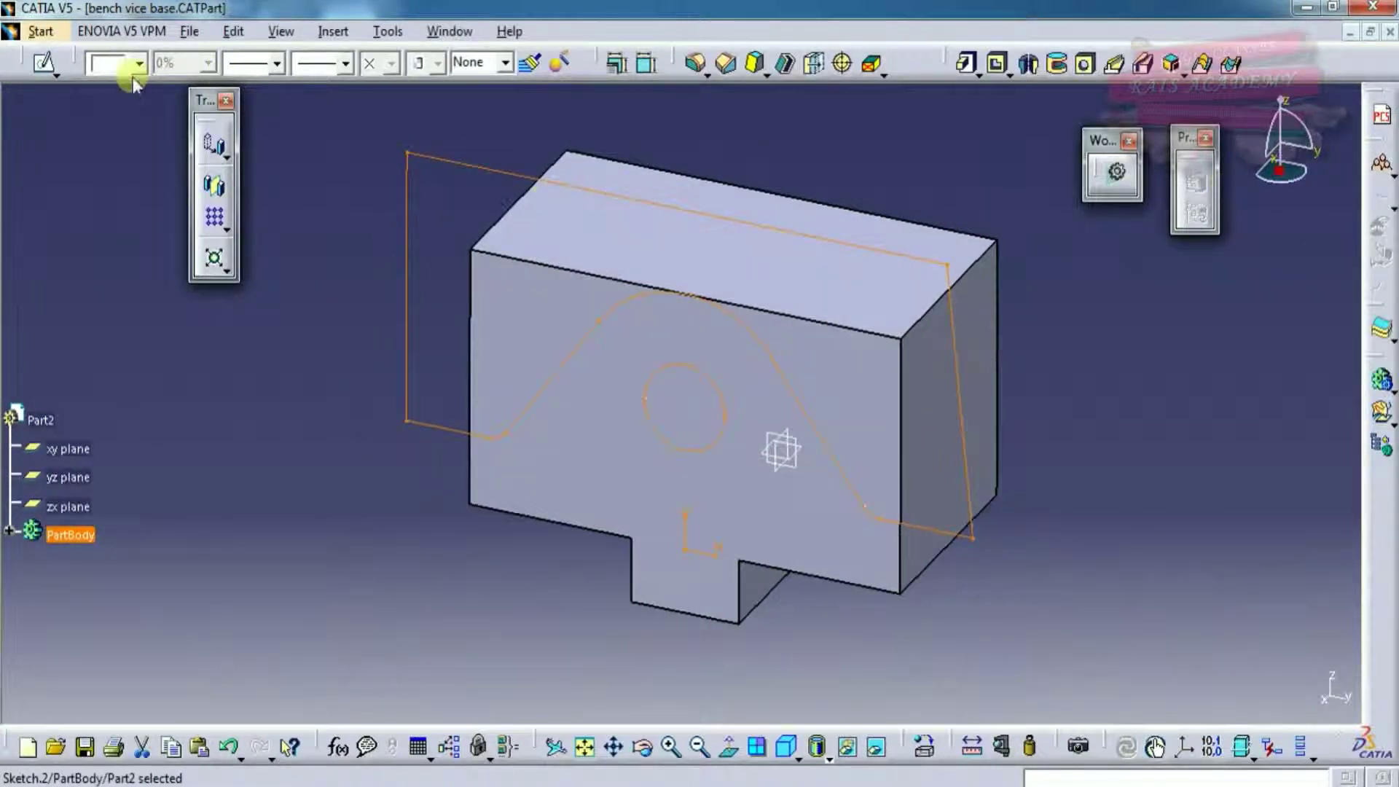
click(998, 63)
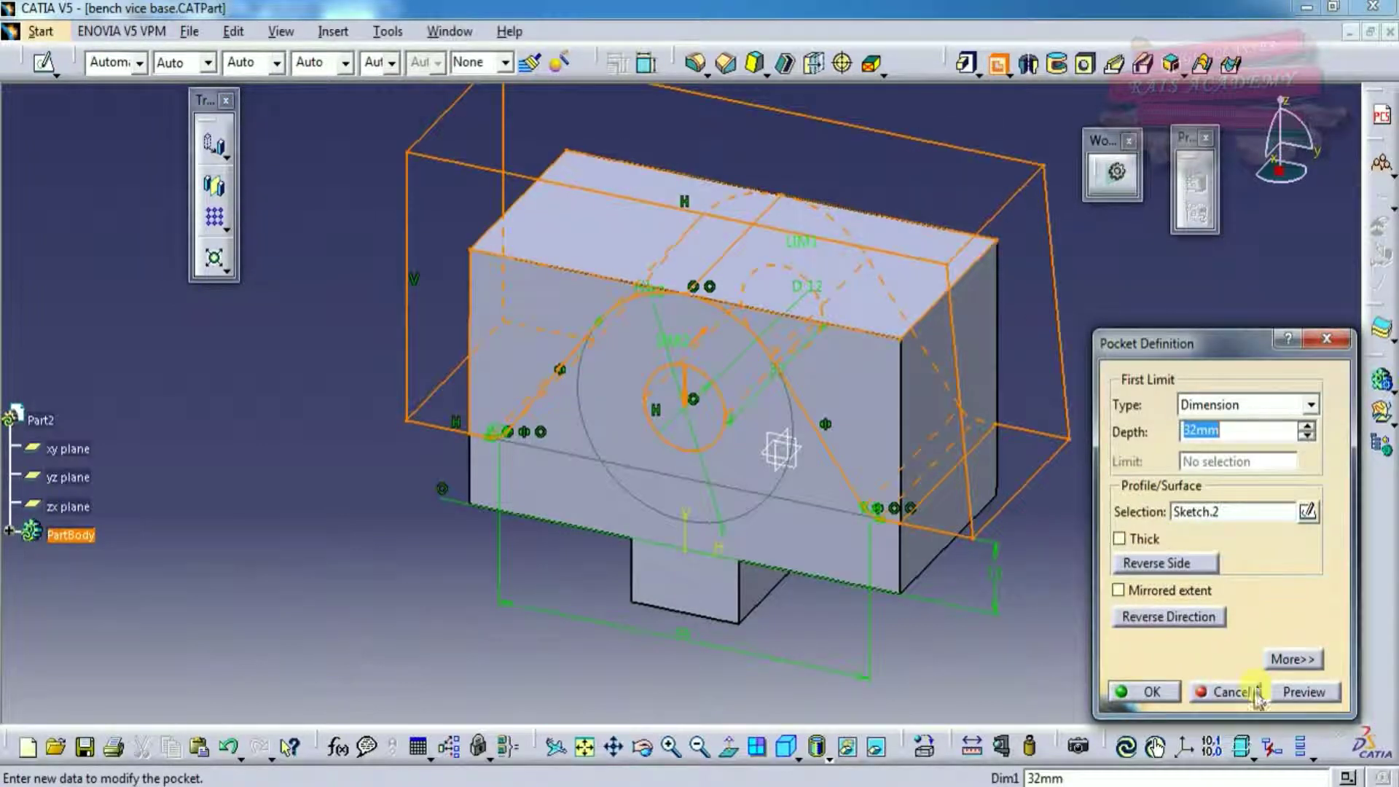
click(1304, 693)
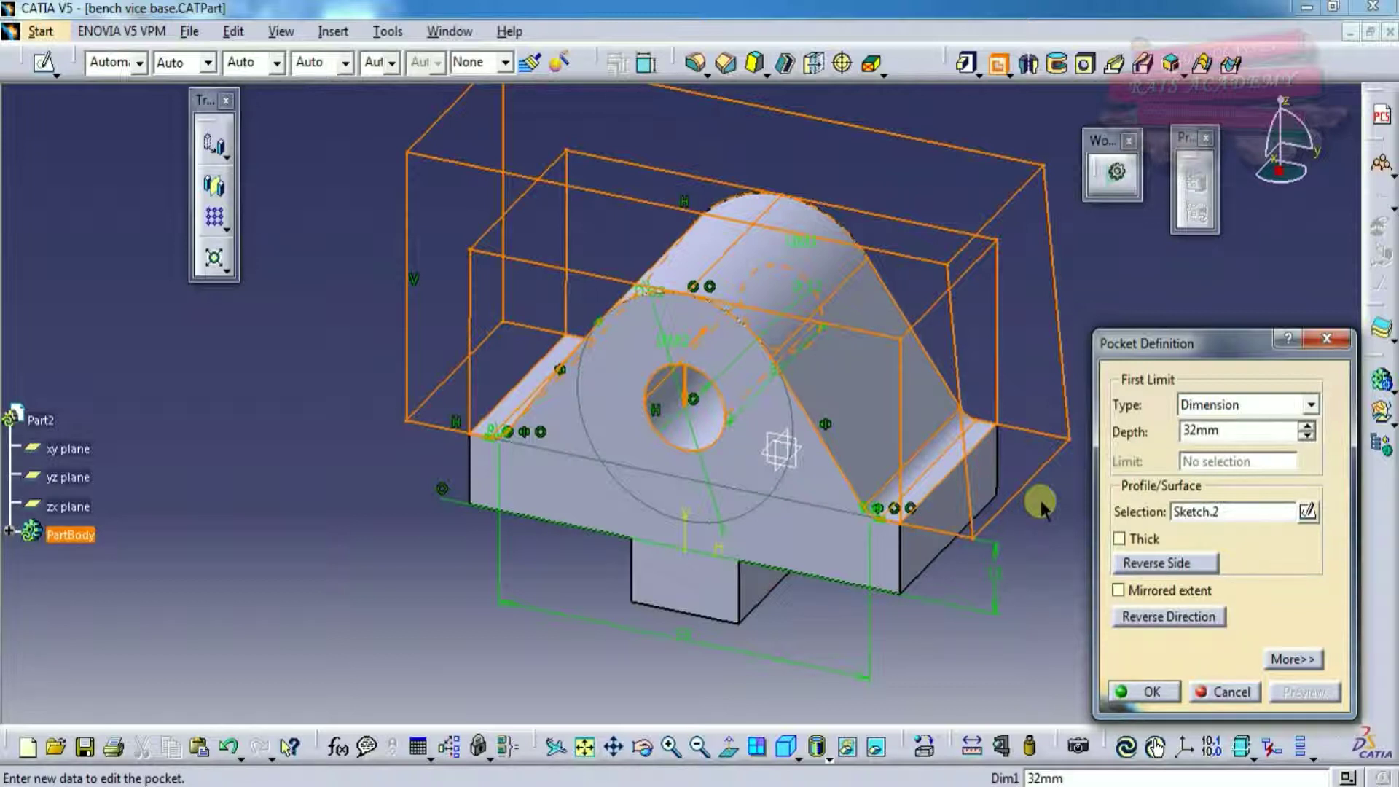
double_click(1188, 430)
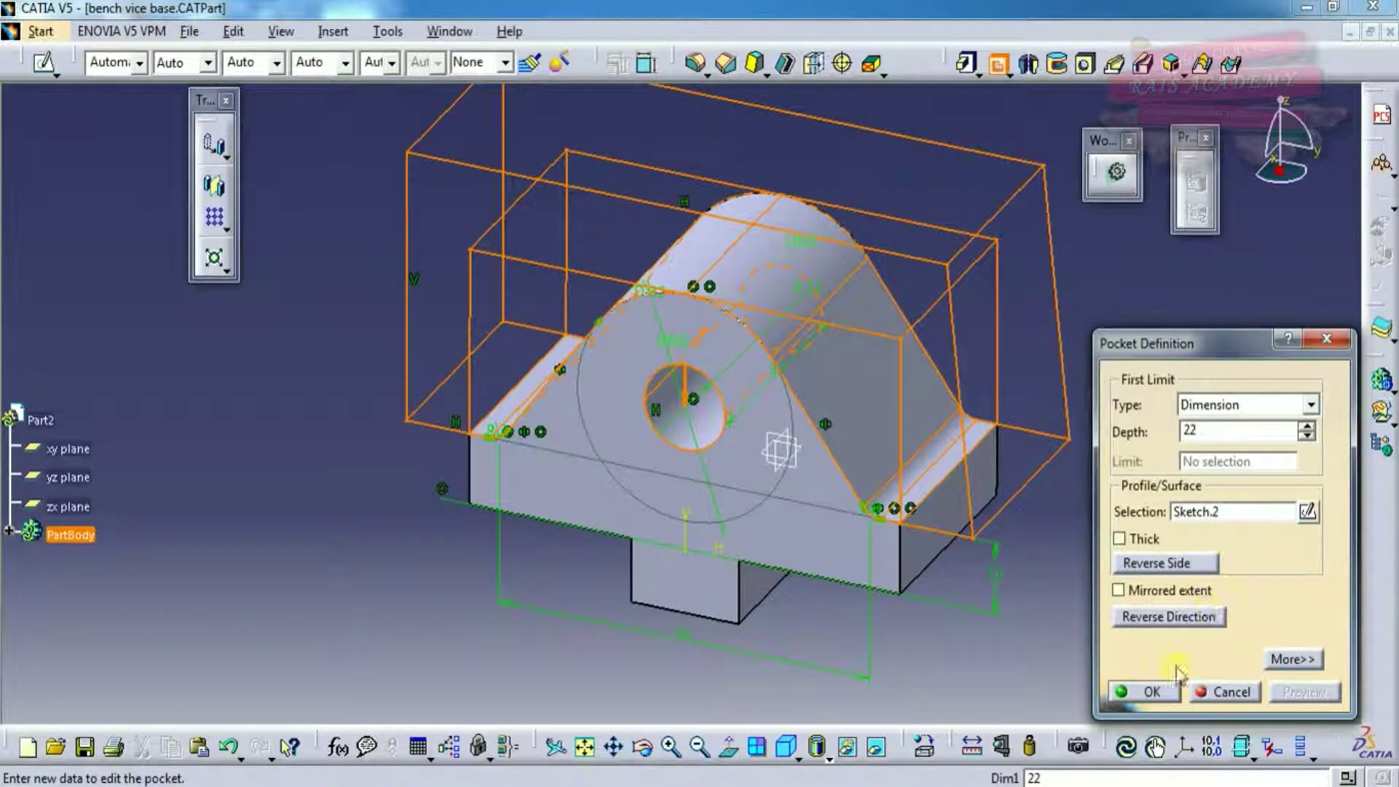
click(1166, 691)
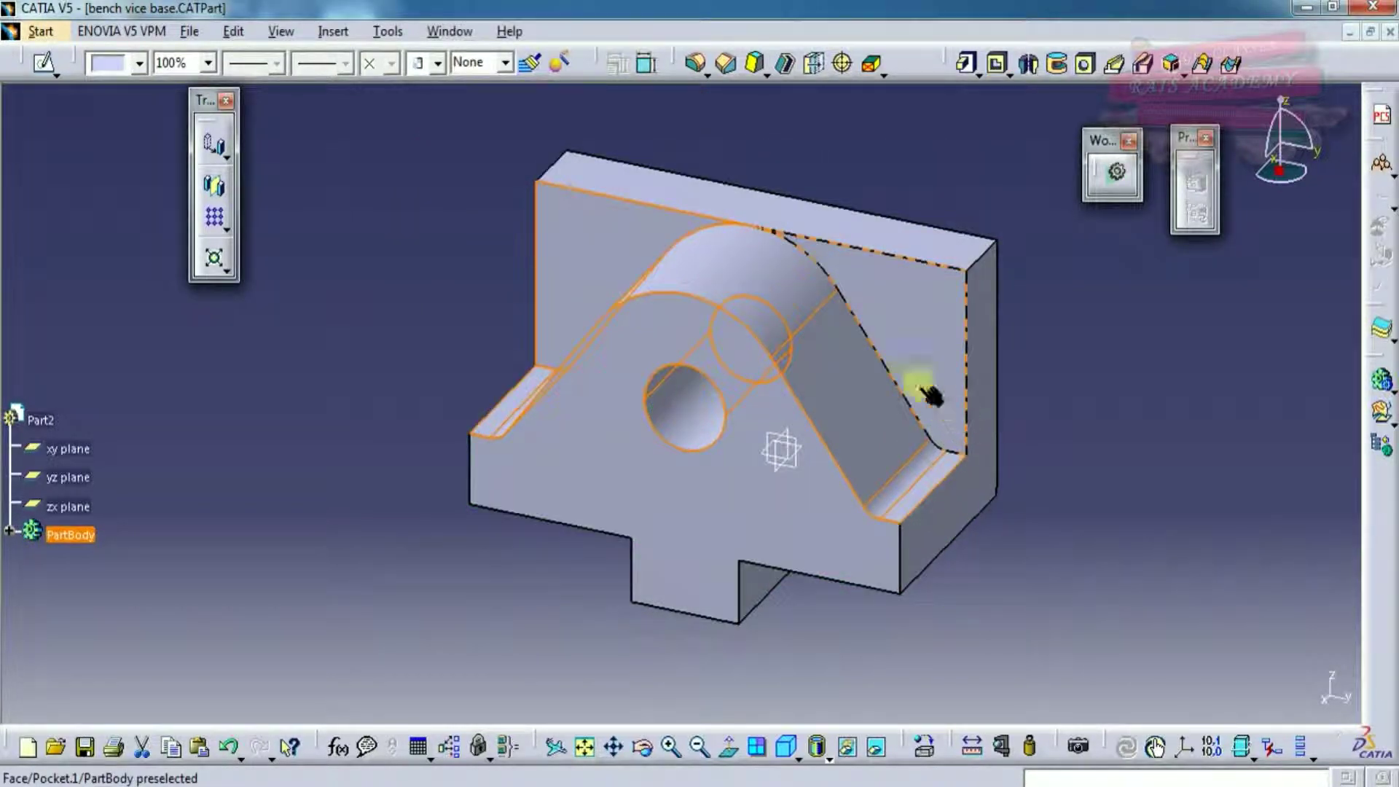
Step: Sketch on the back plate's recessed front face, project the round hole's edge into it, and exit the sketch
click(915, 321)
click(44, 62)
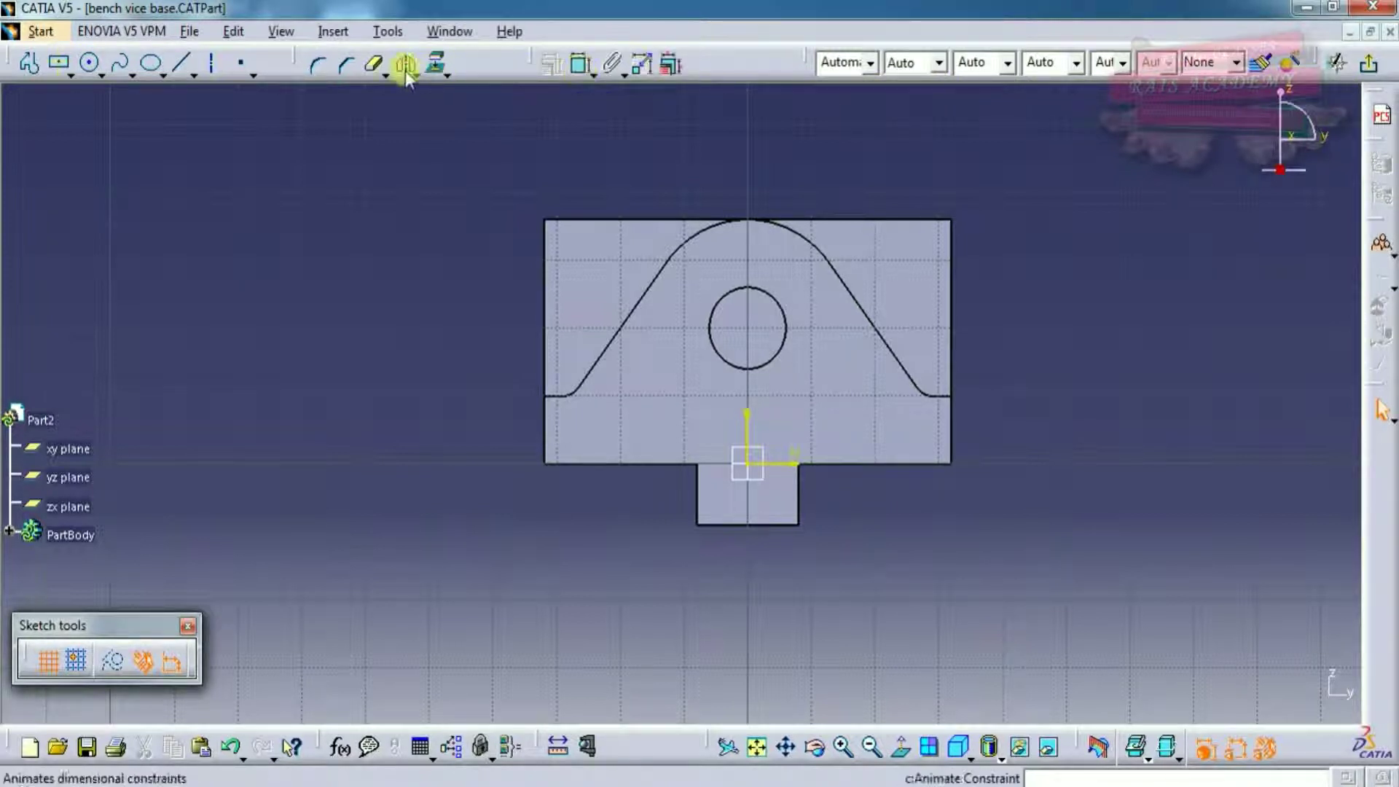
click(438, 63)
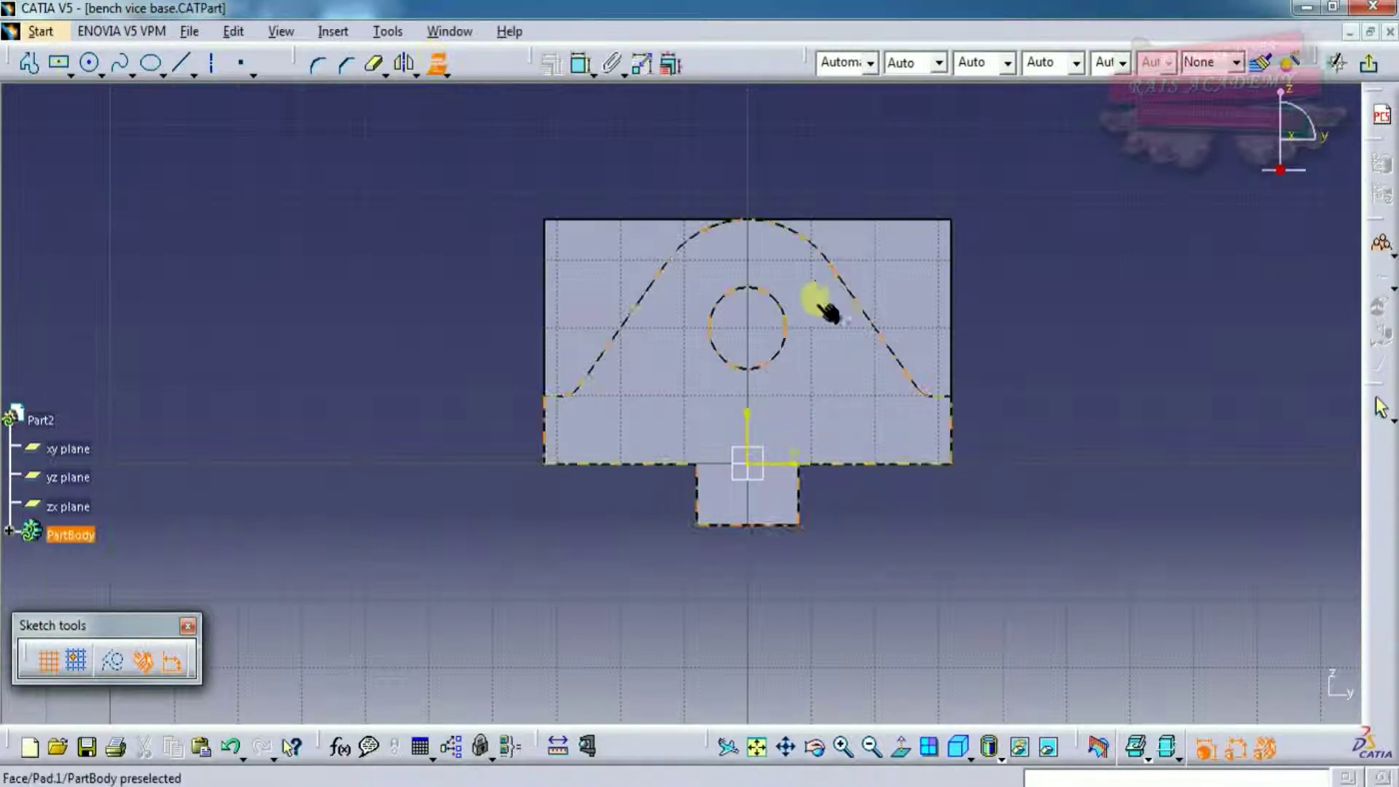
click(779, 304)
click(954, 307)
mouse_move(999, 256)
middle_down()
mouse_move(931, 282)
mouse_move(903, 347)
mouse_move(940, 396)
mouse_move(878, 365)
mouse_move(893, 387)
mouse_move(906, 369)
middle_up()
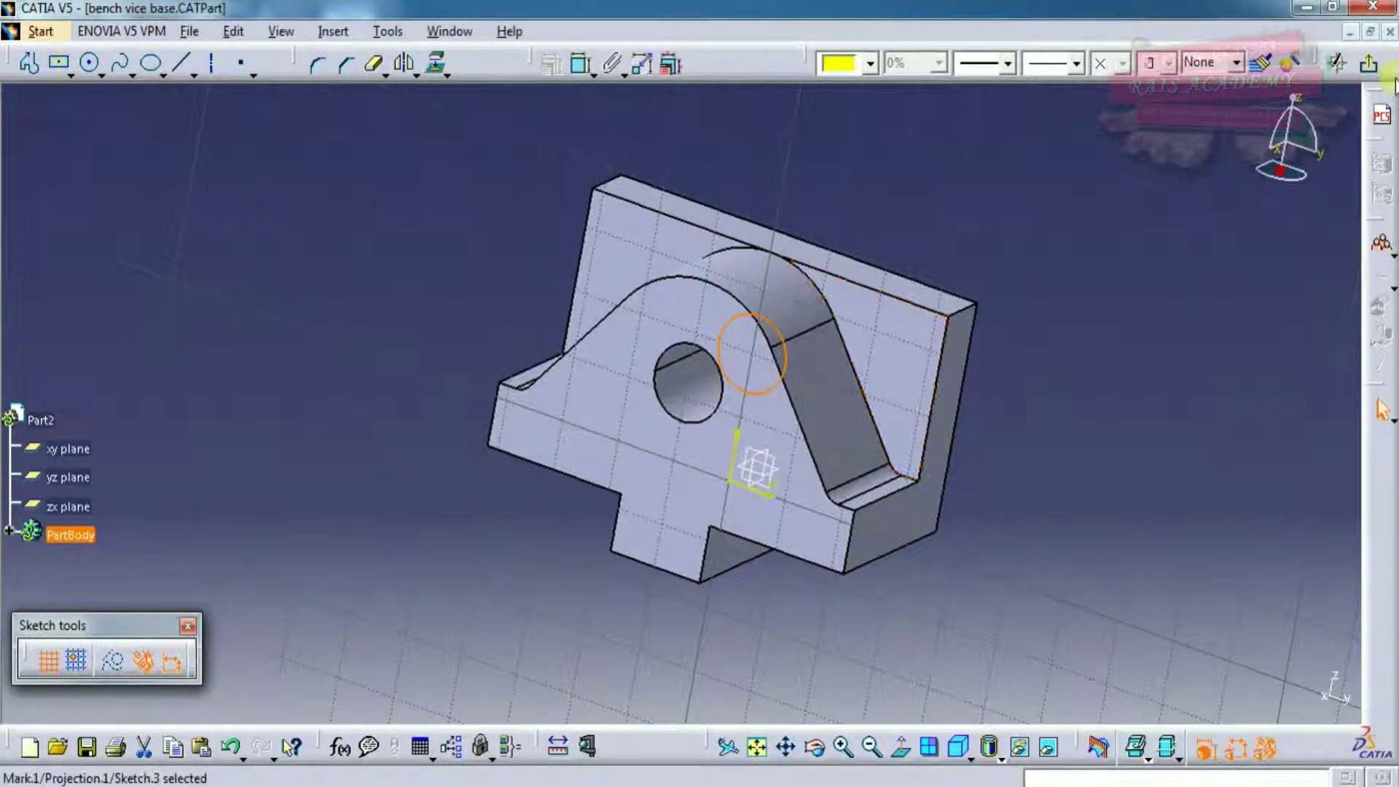
click(1368, 63)
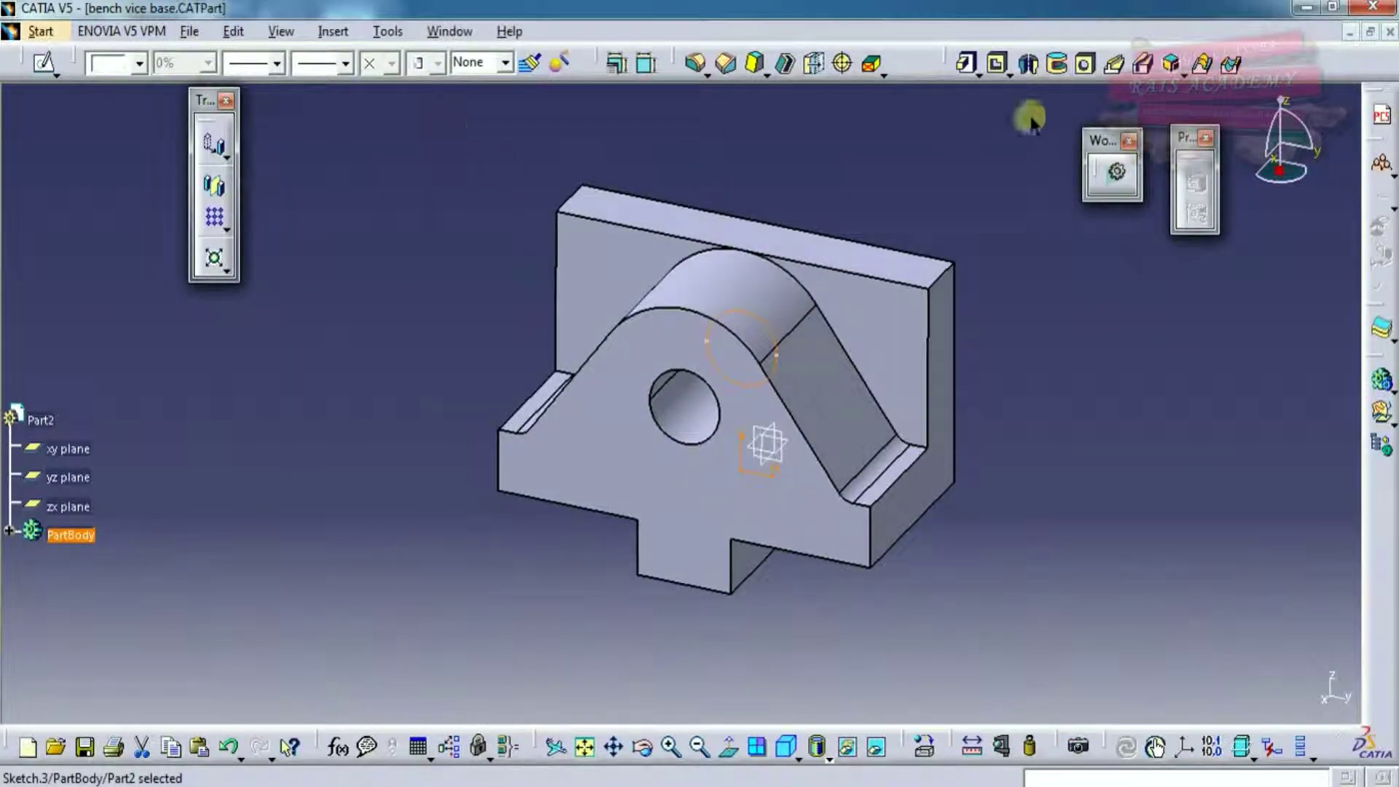
Step: Pocket the projected circle 2 mm deep with the direction reversed into the back plate
click(996, 64)
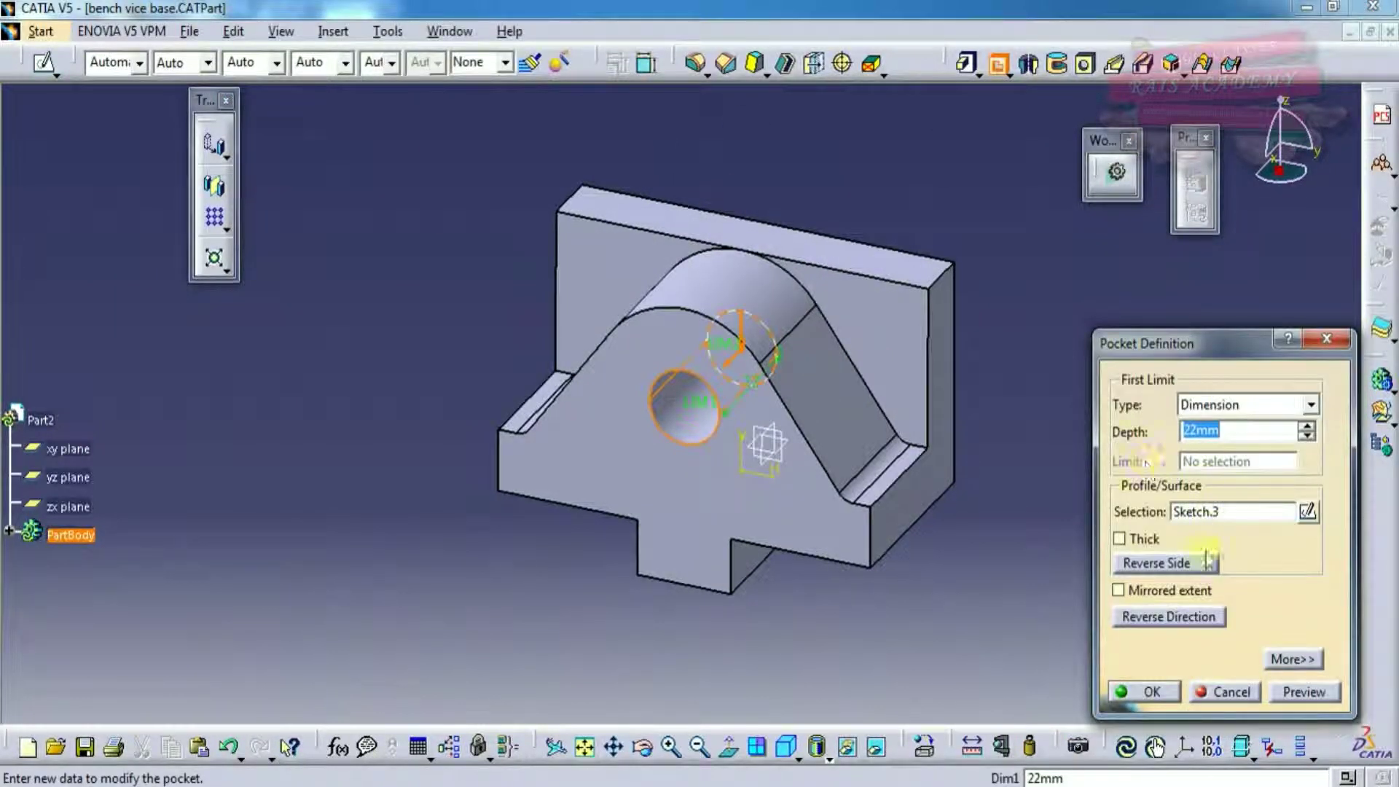
click(1184, 570)
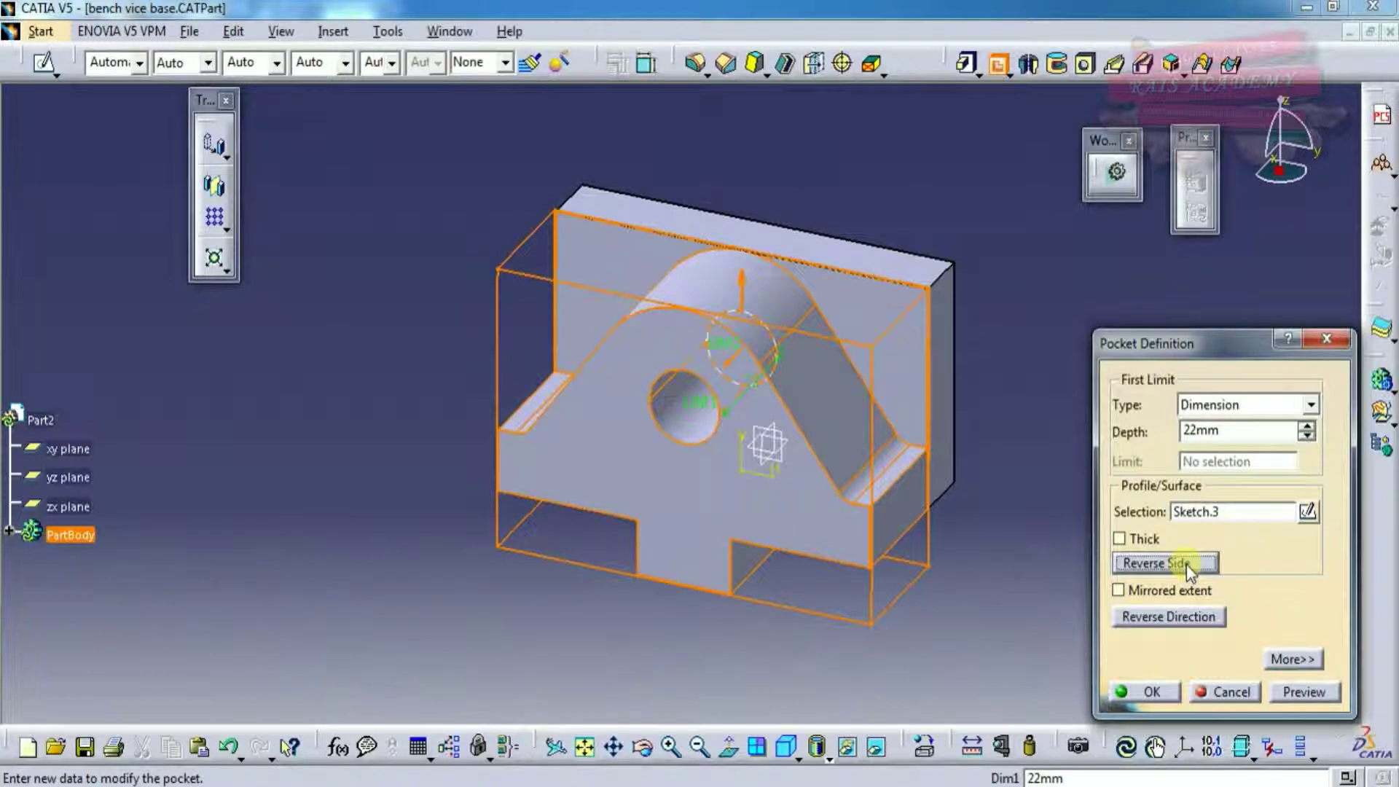
click(1190, 563)
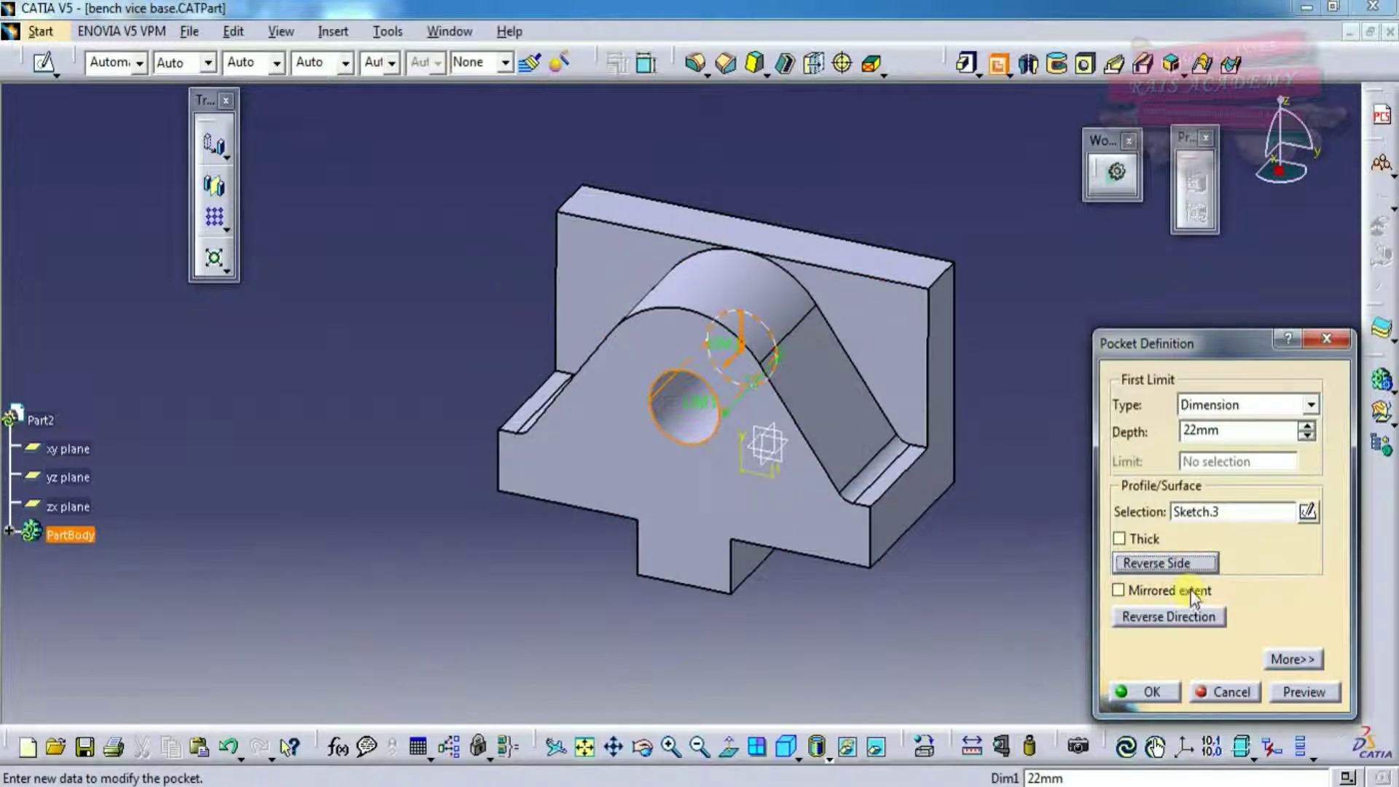
click(1202, 620)
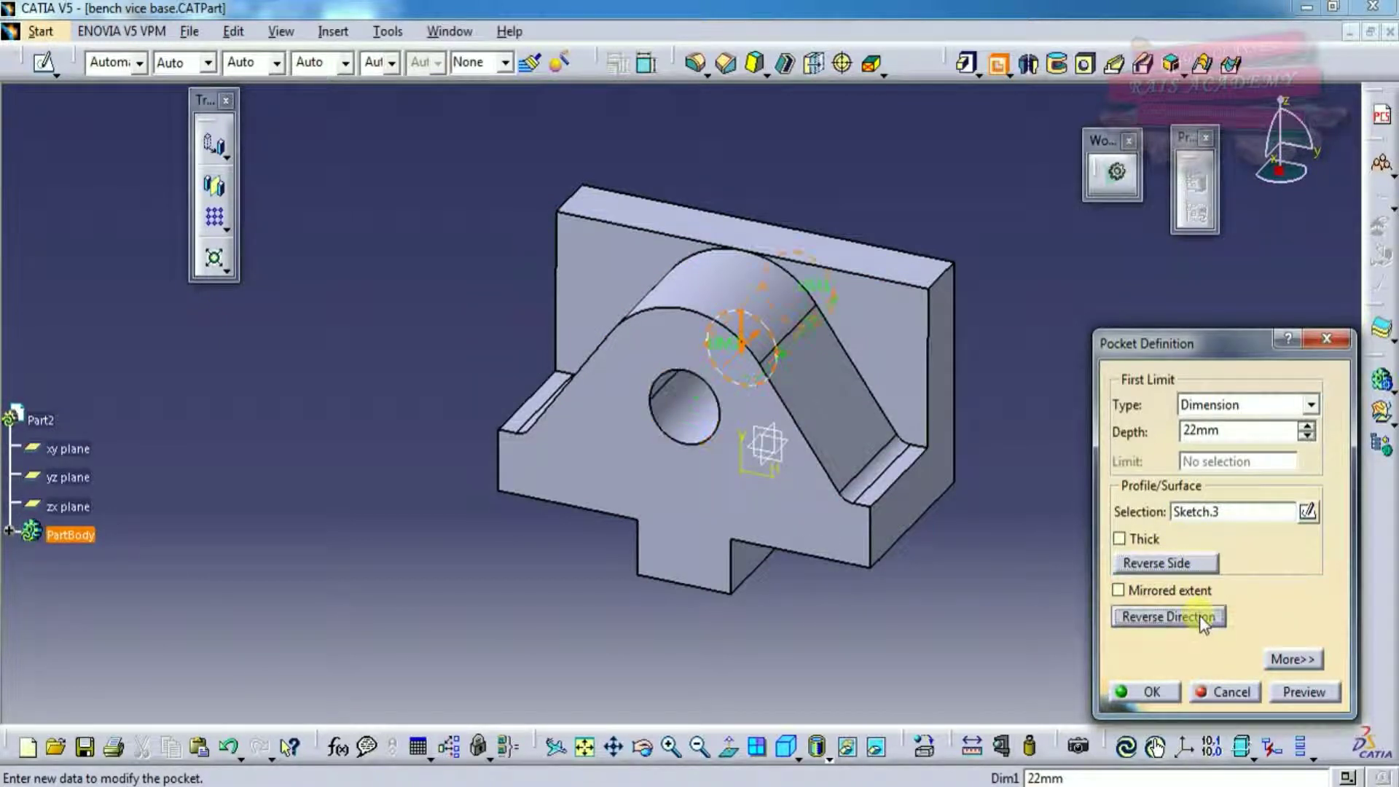
double_click(1202, 429)
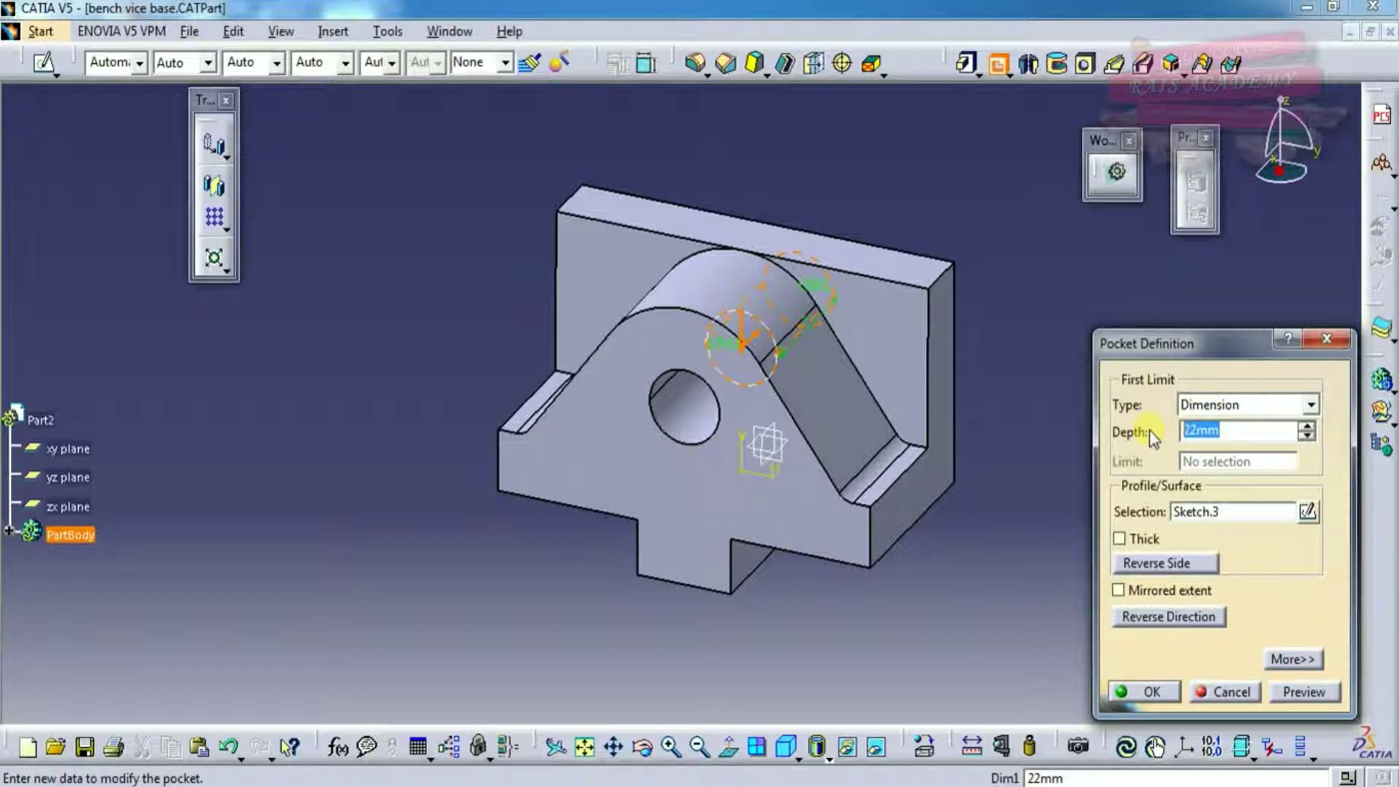
text(2)
click(1304, 693)
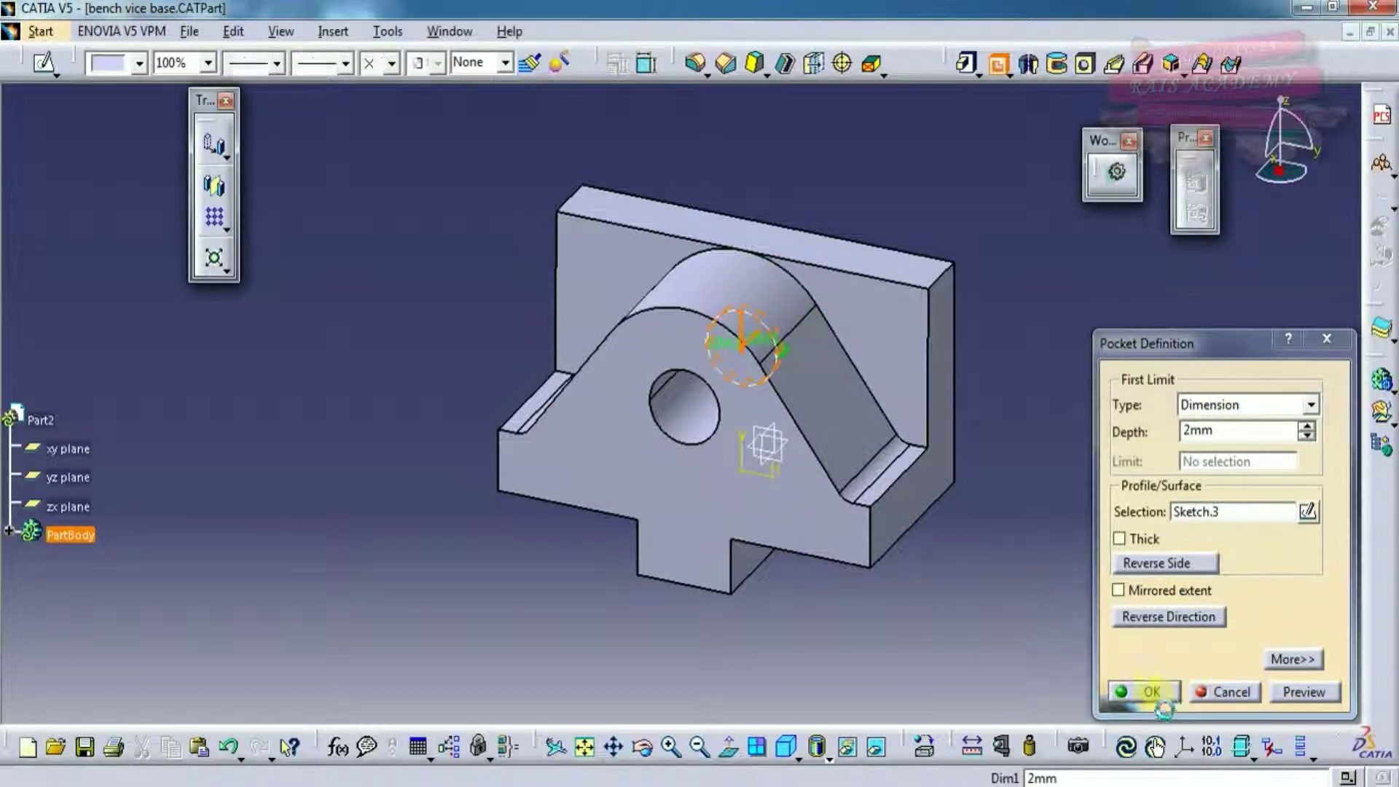
click(1146, 691)
Step: Start a hole on the back plate's top face and set its type to Counterbored
middle_drag(896, 372, 953, 368)
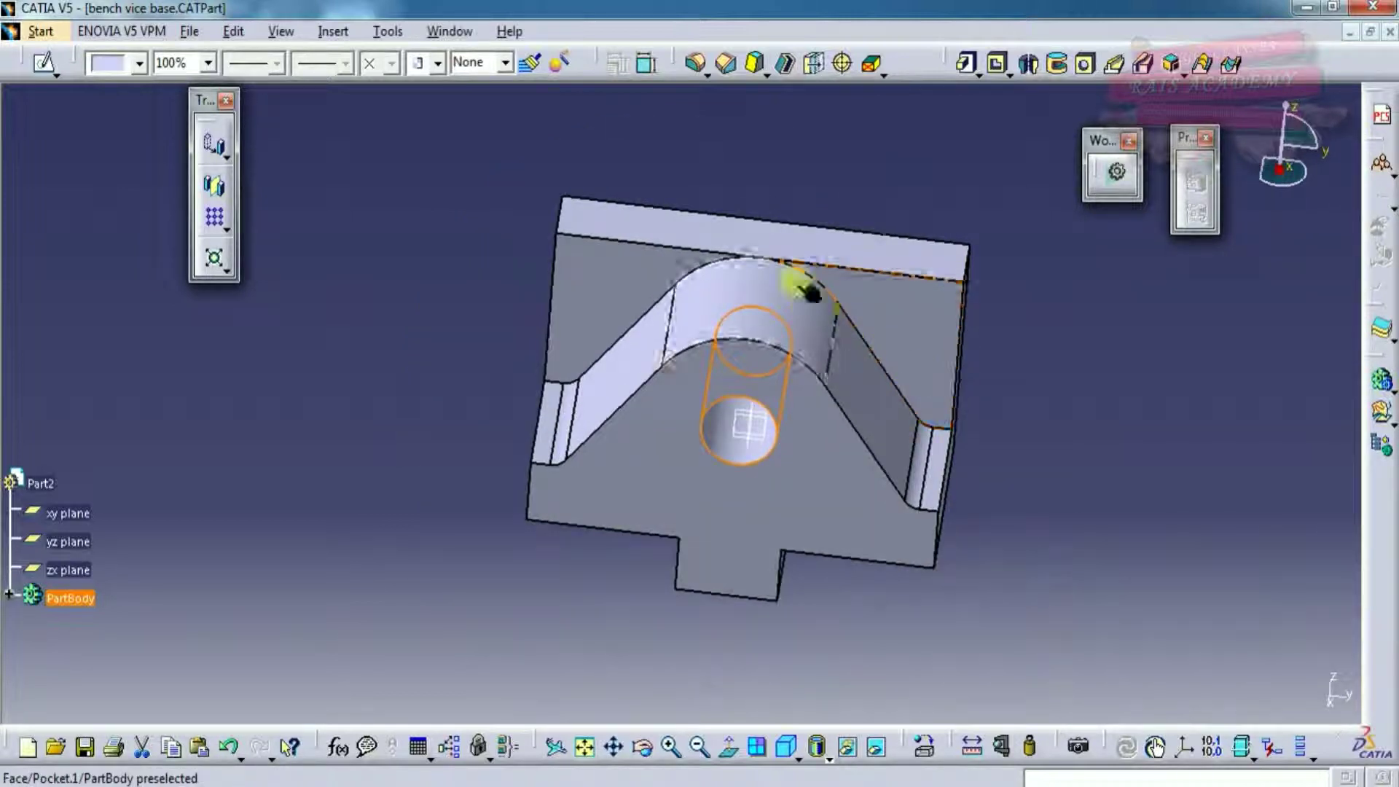
click(795, 237)
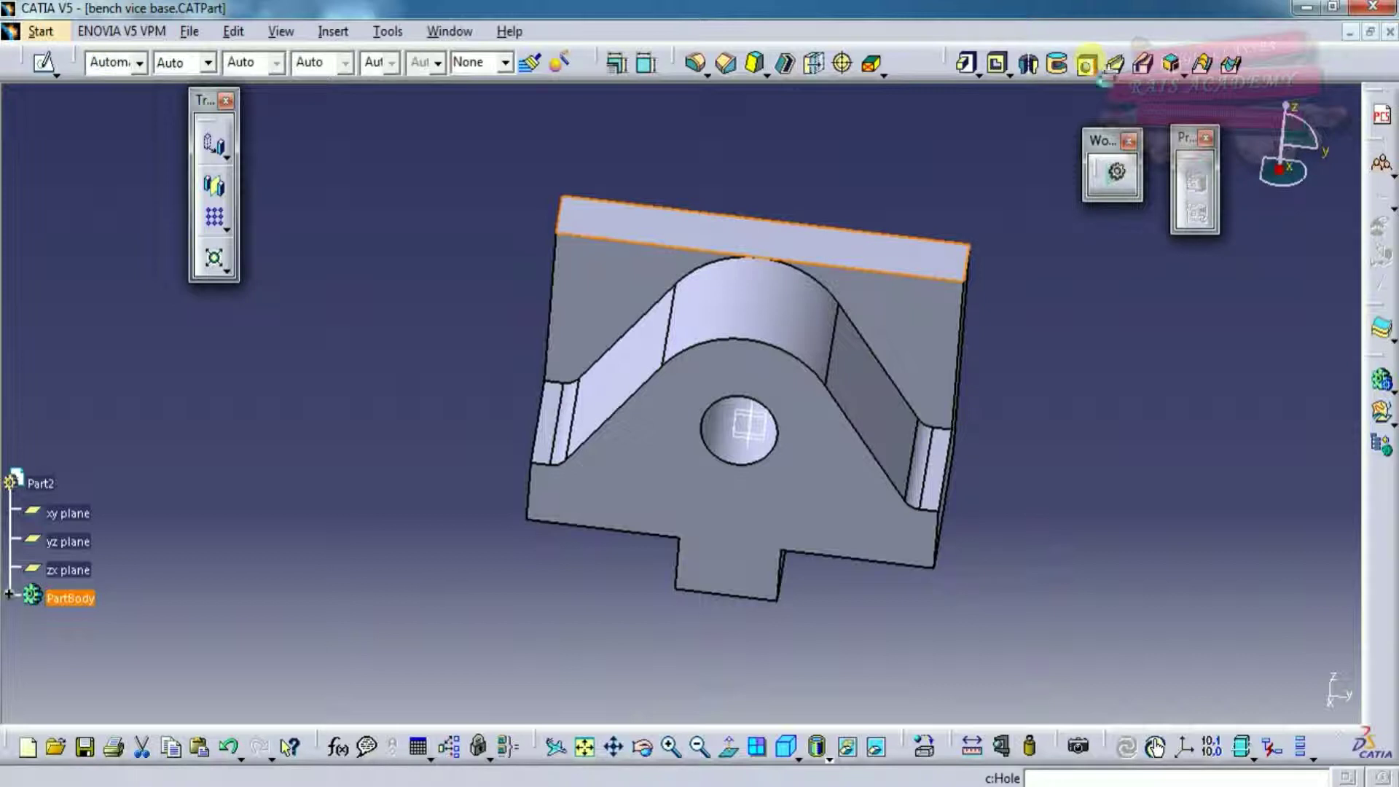
click(1085, 63)
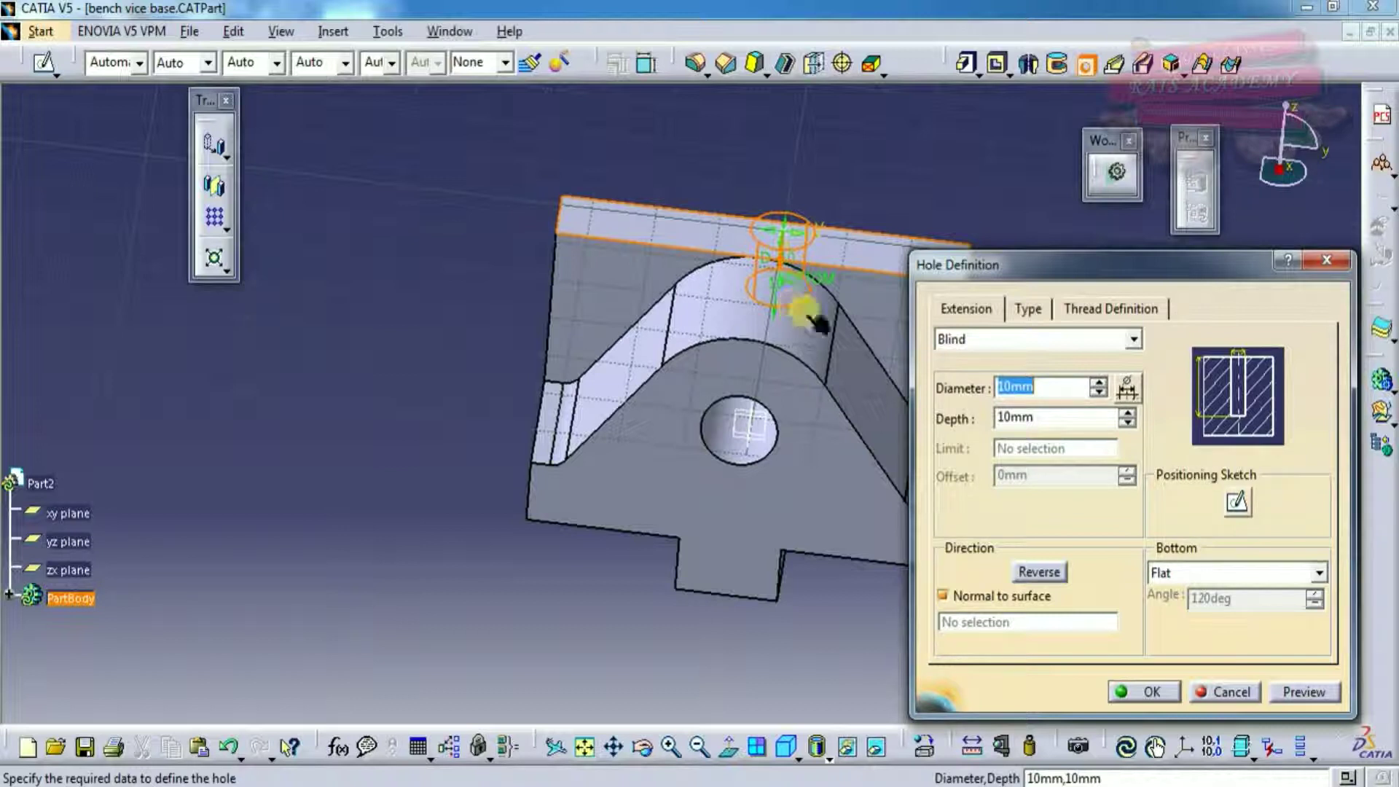
click(1029, 312)
click(1091, 344)
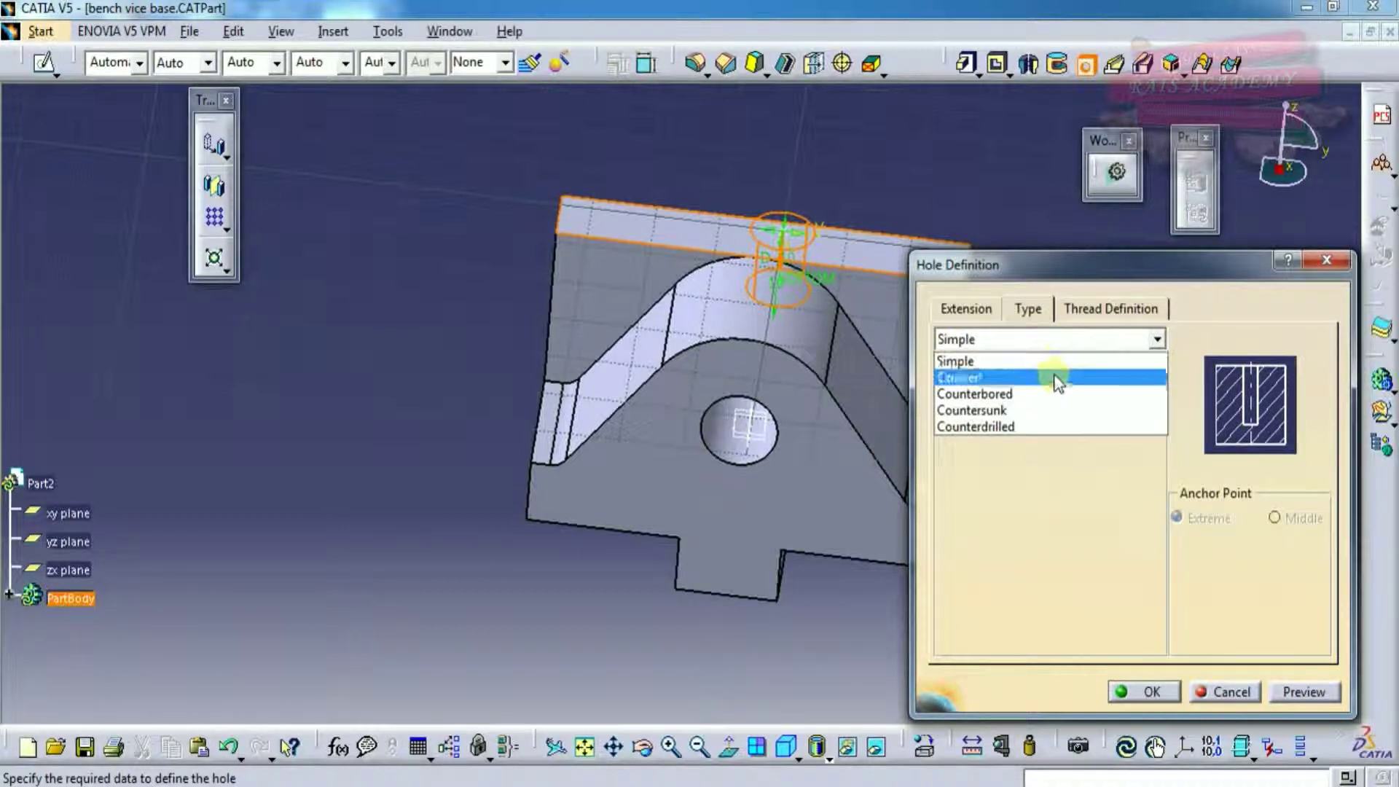
click(1061, 394)
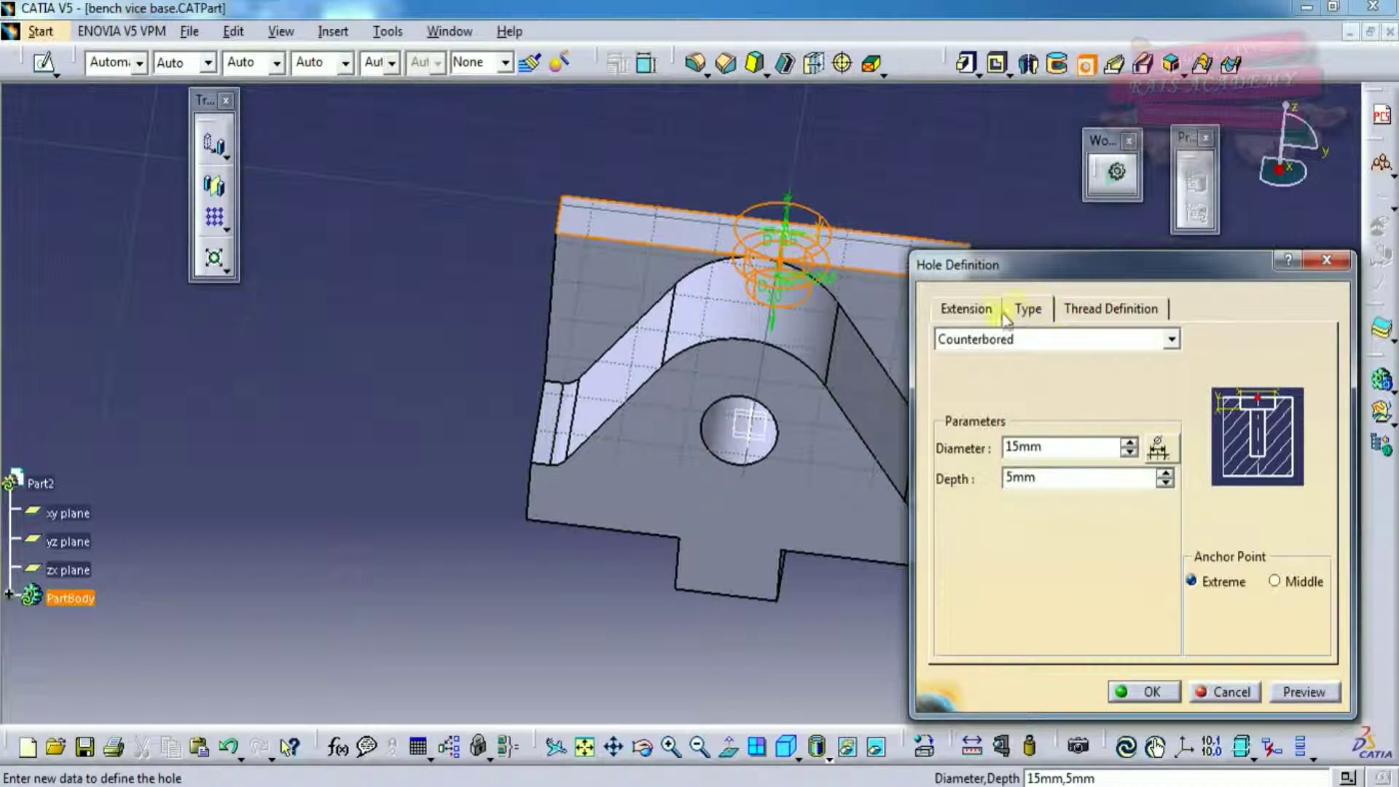
Step: Set the counterbore diameter to 10 mm and the hole's extension to Up To Next
double_click(1005, 447)
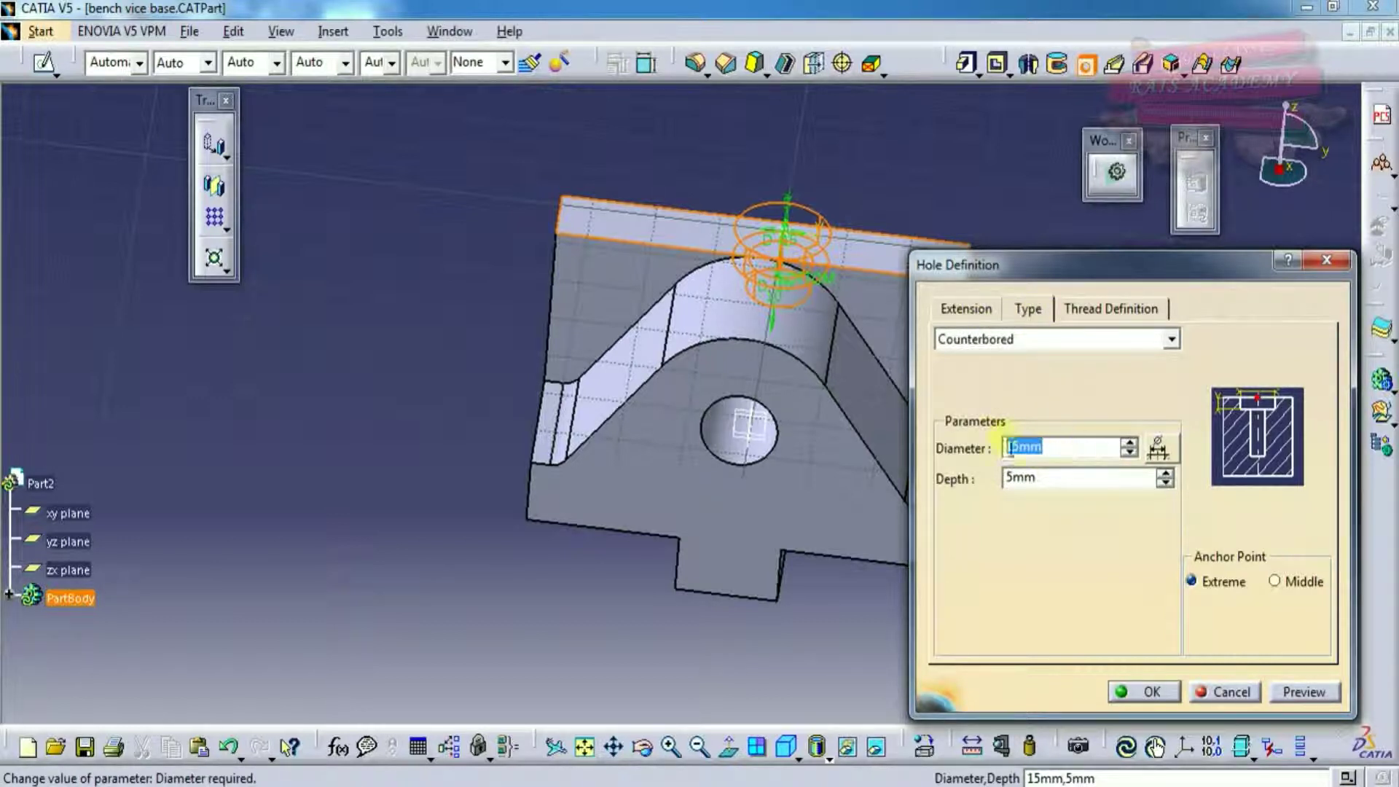
text(10)
click(1016, 478)
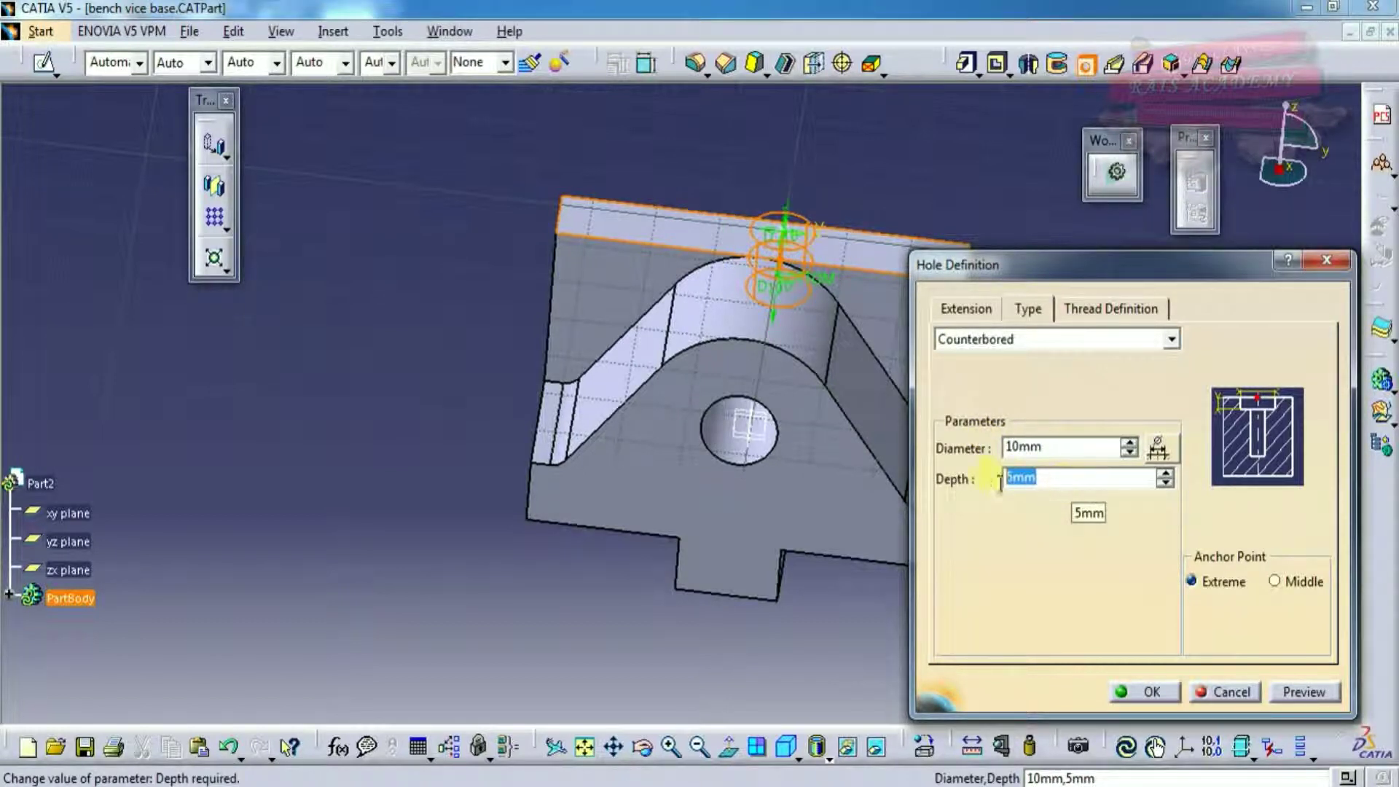
key(Return)
click(979, 315)
click(1042, 339)
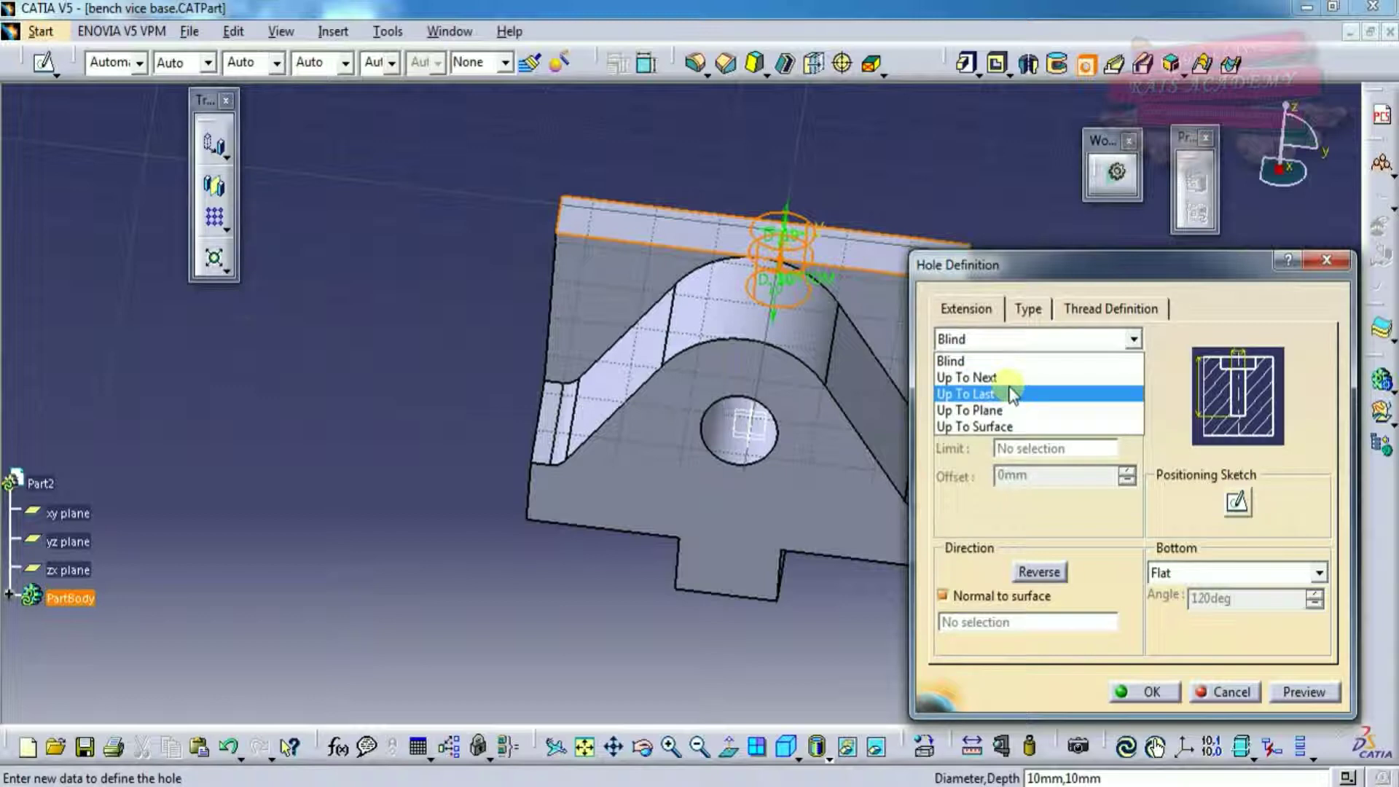
click(1017, 379)
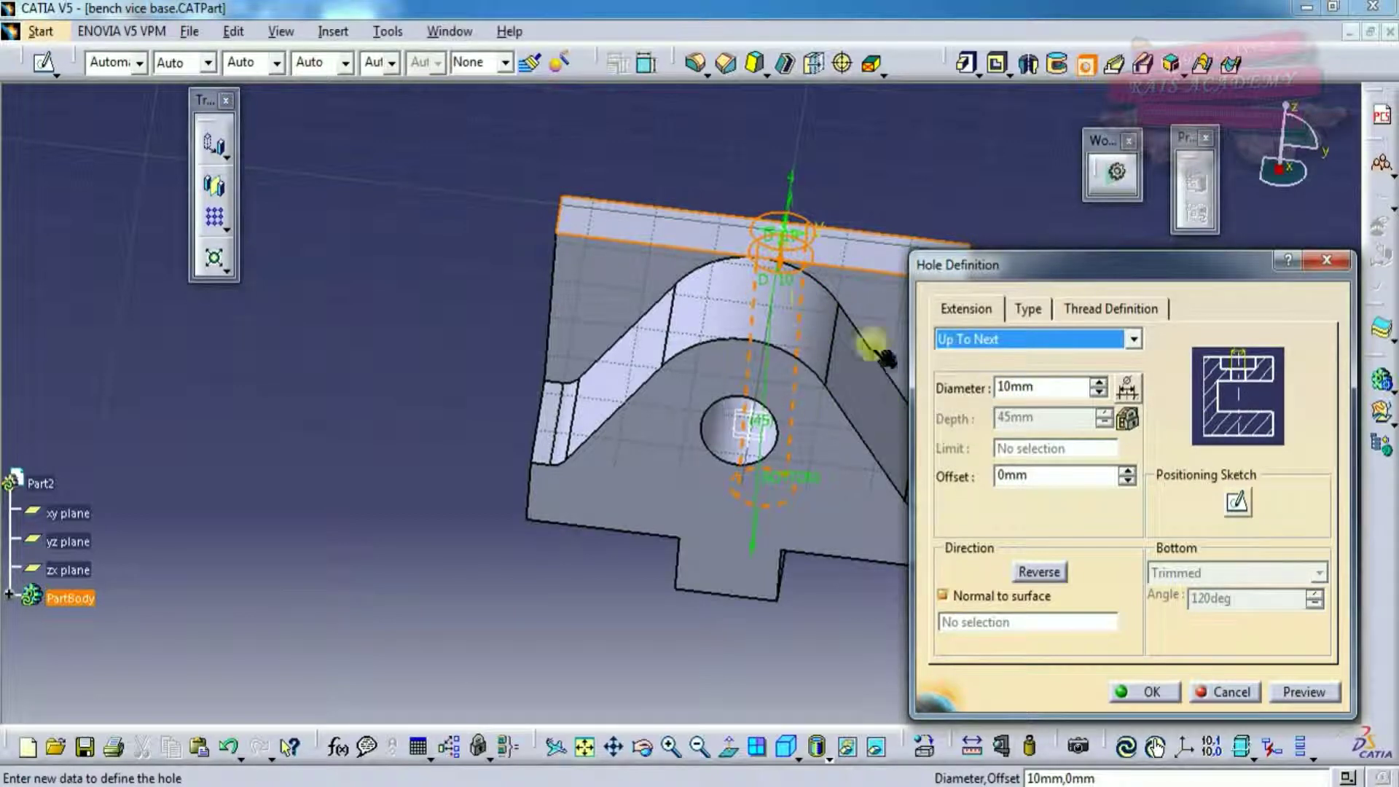
Step: Open the hole's positioning sketch and dimension its centre point 20 mm from the back plate's outer rear edge
click(1239, 512)
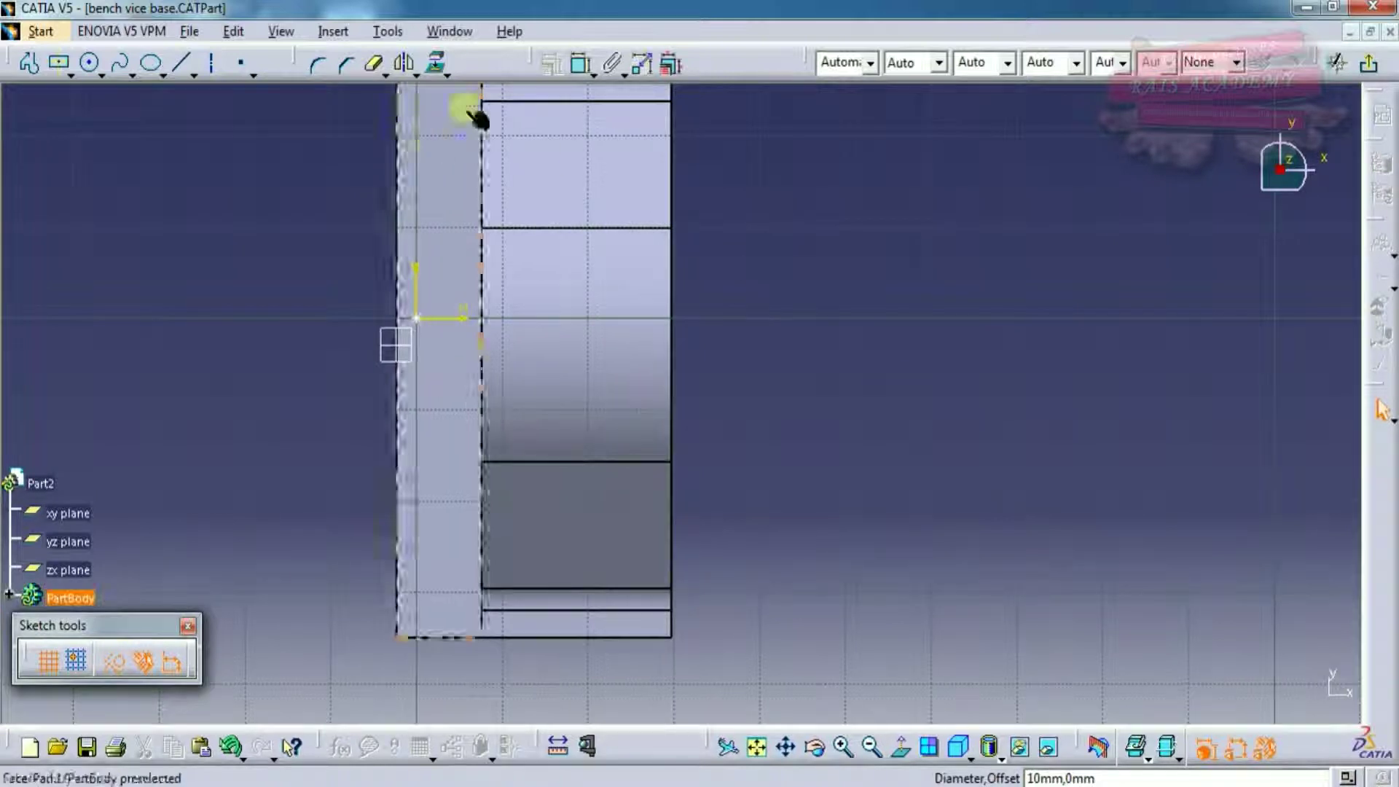
click(503, 100)
click(583, 64)
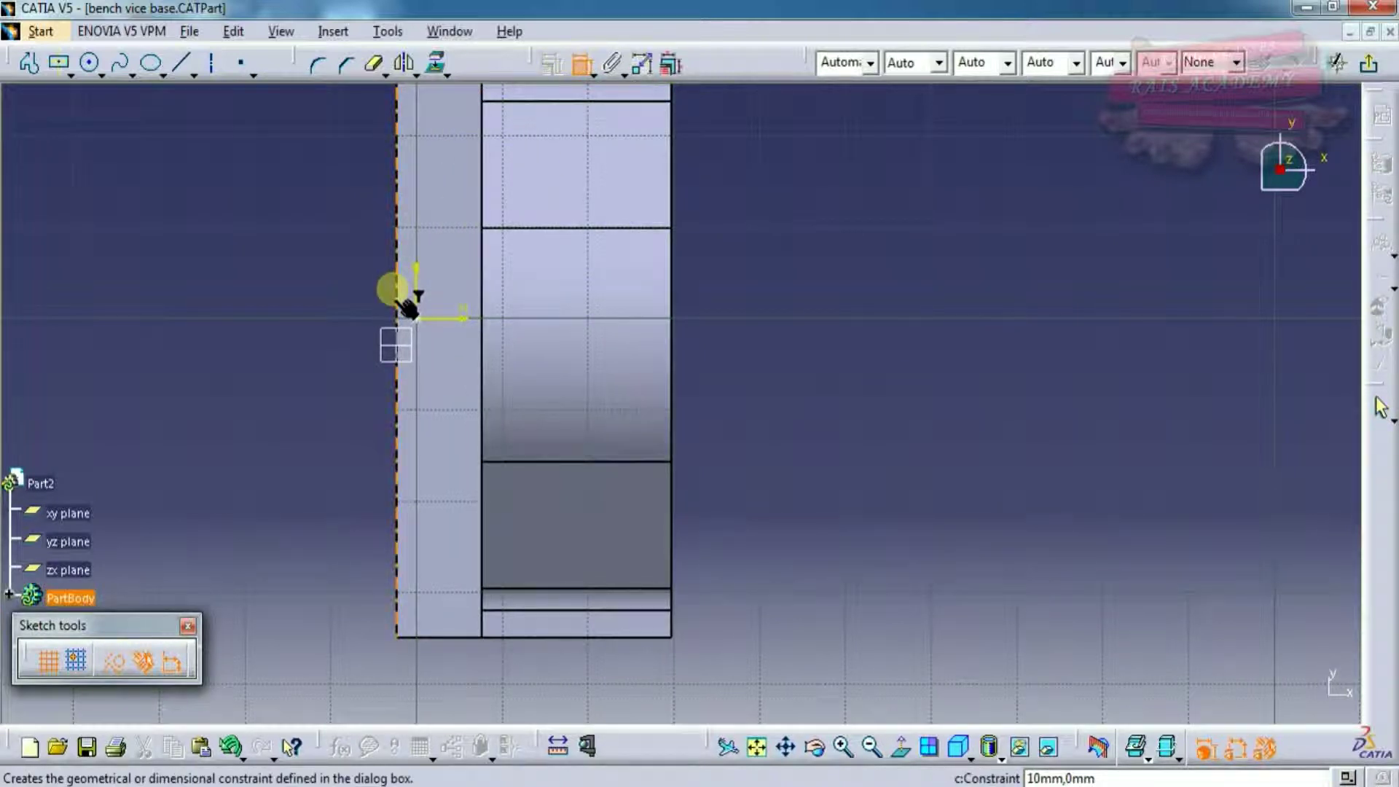
click(427, 334)
click(399, 320)
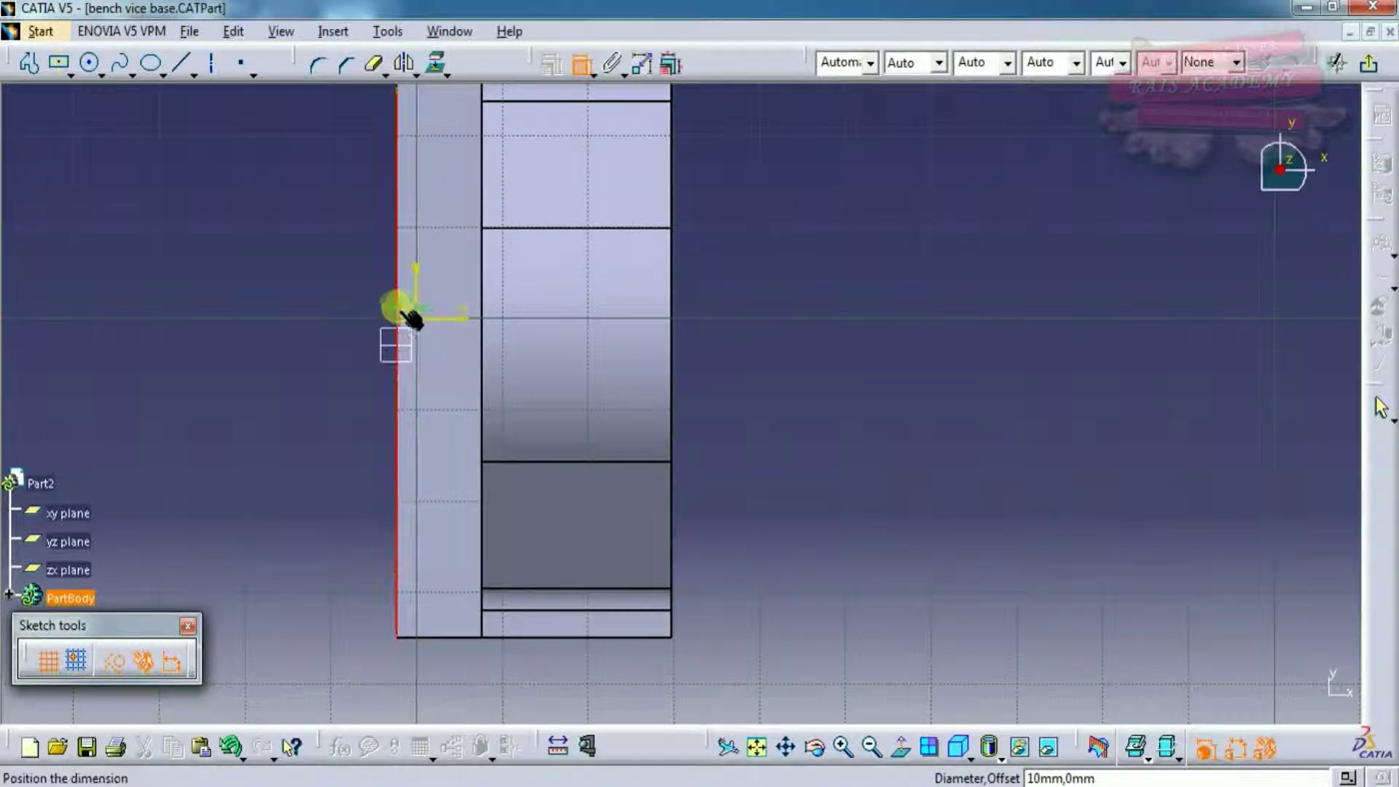
click(799, 303)
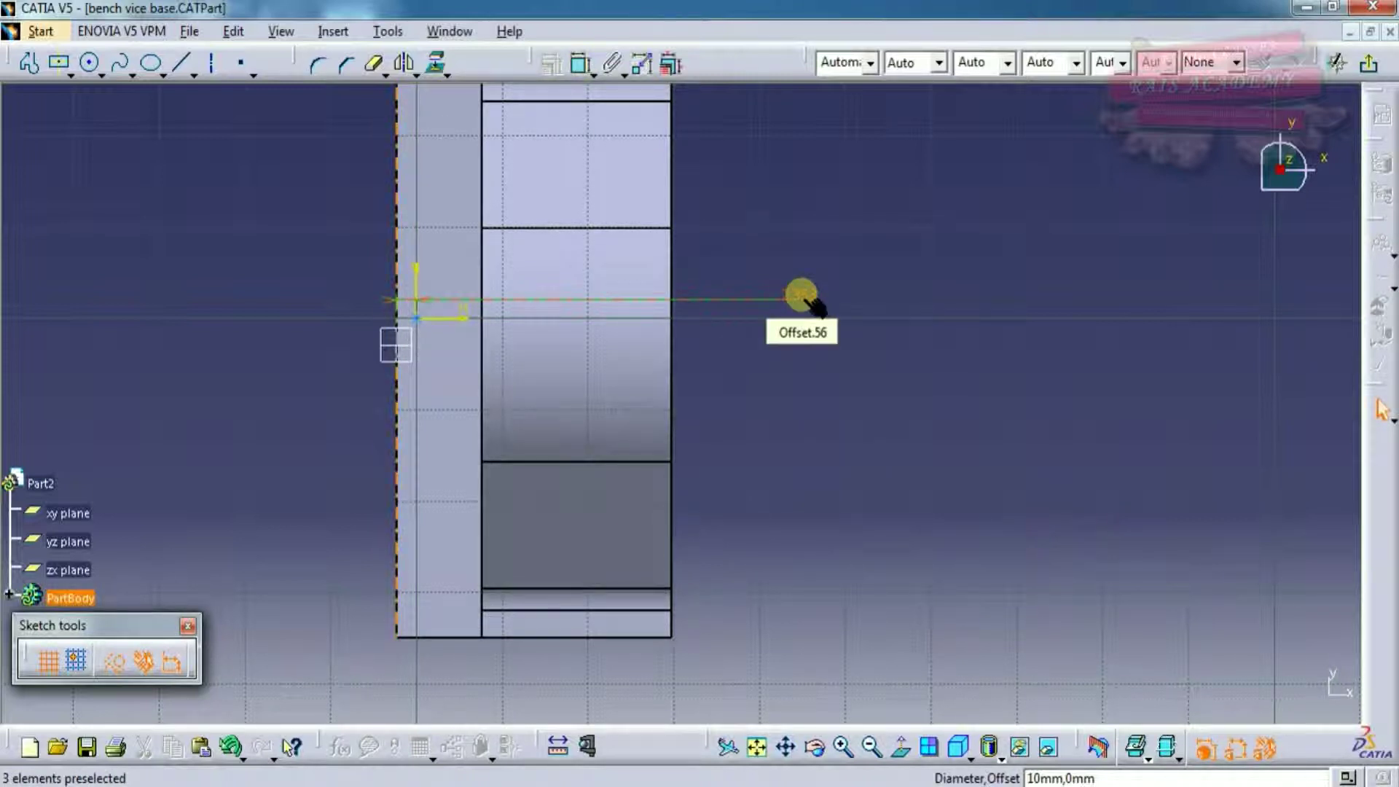
double_click(807, 302)
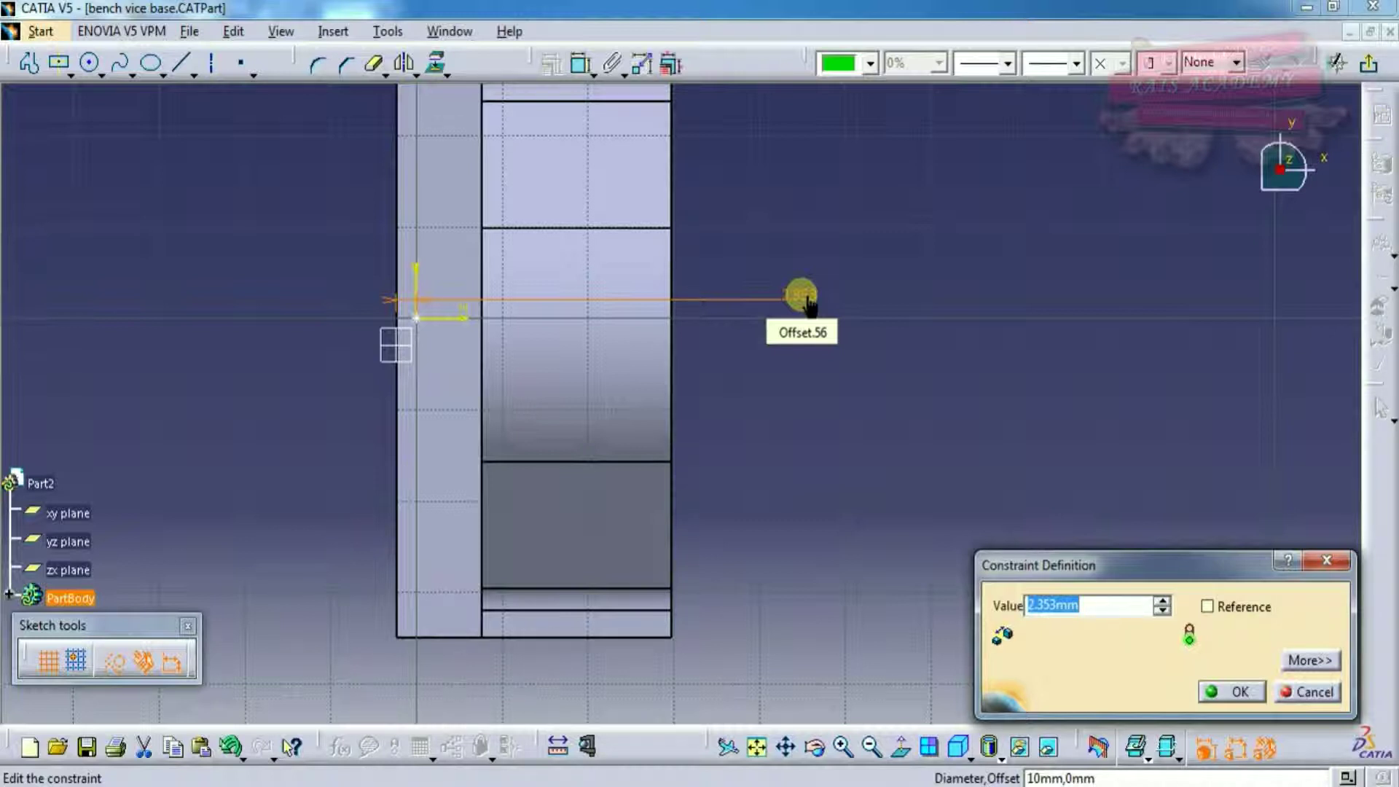
text(20)
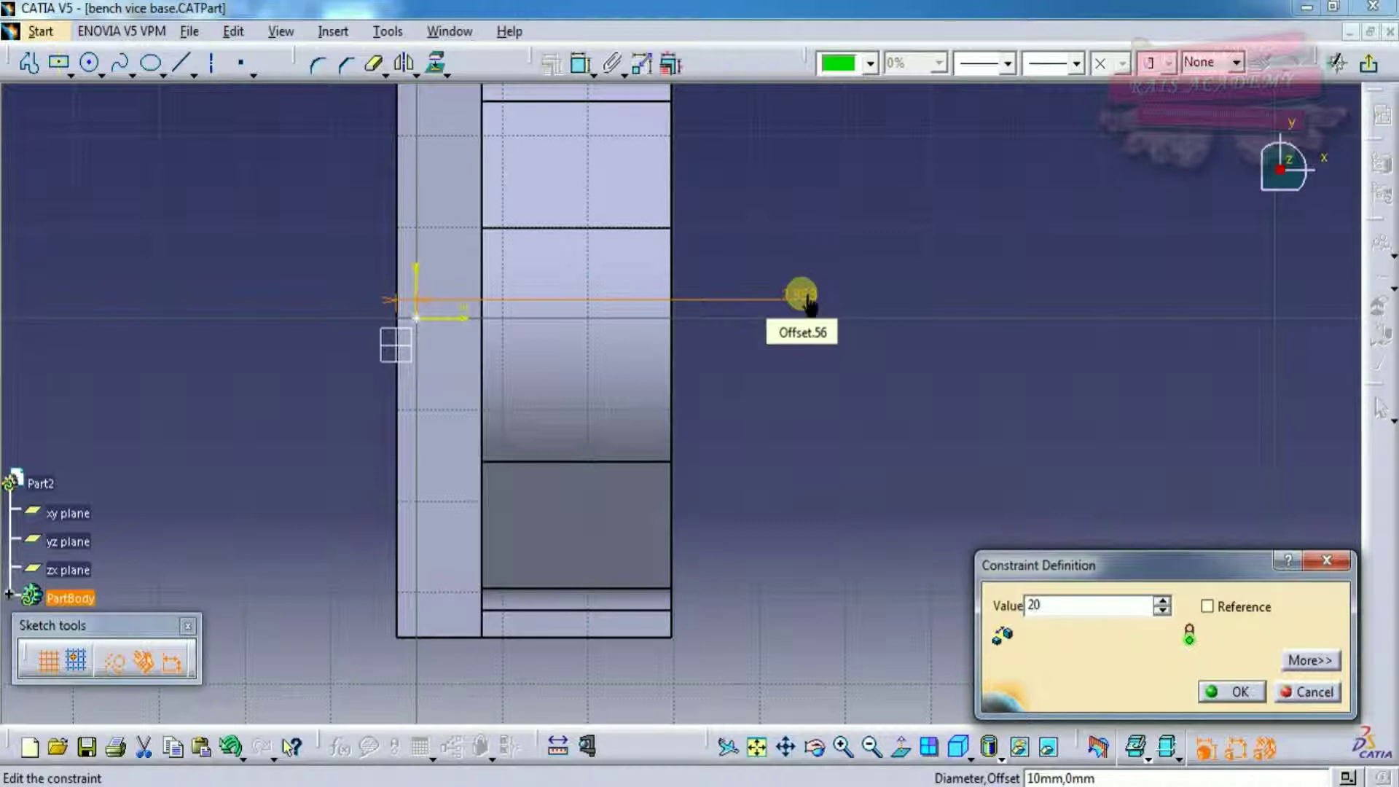
key(Return)
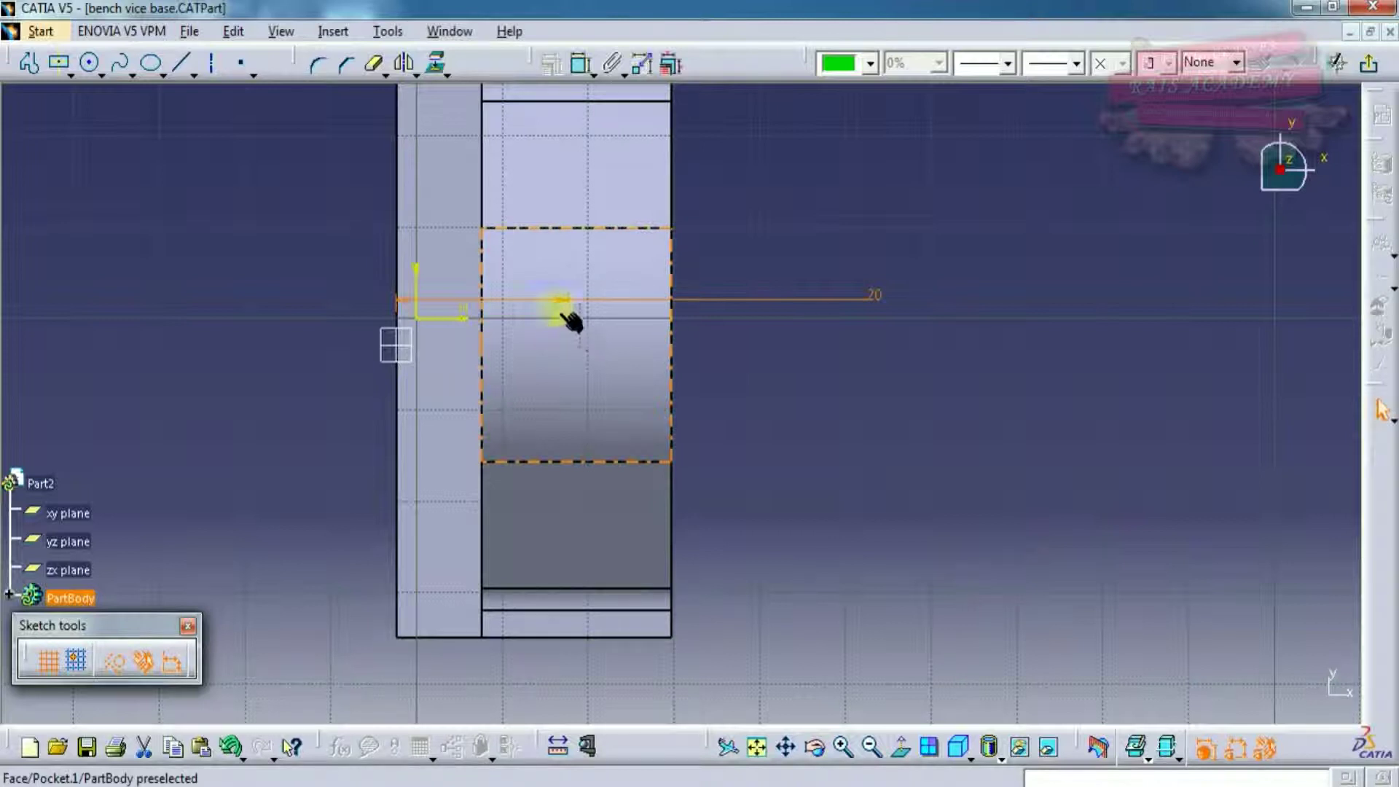
Step: Dimension the hole's centre point 32 mm from the side end edge of the front block
click(581, 64)
click(569, 318)
click(572, 638)
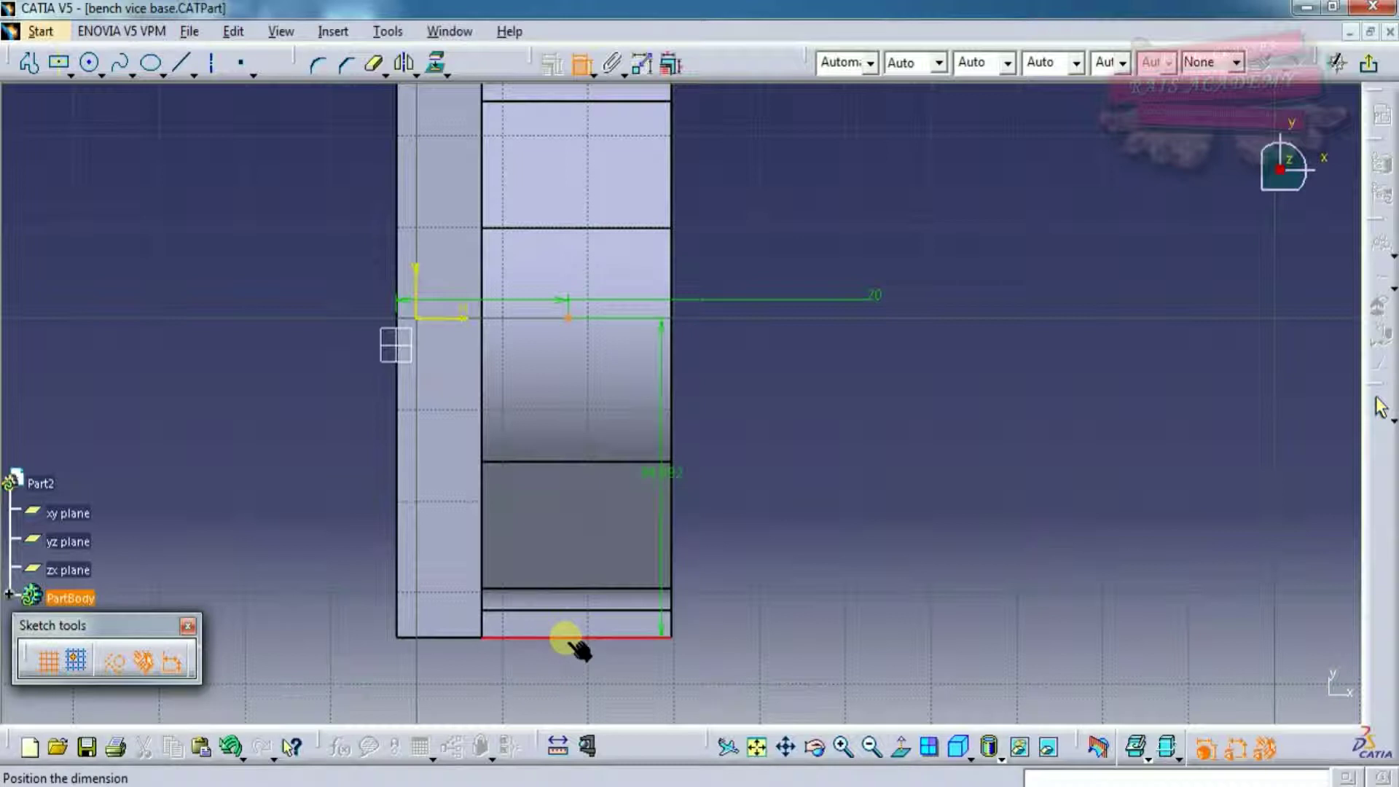
double_click(898, 508)
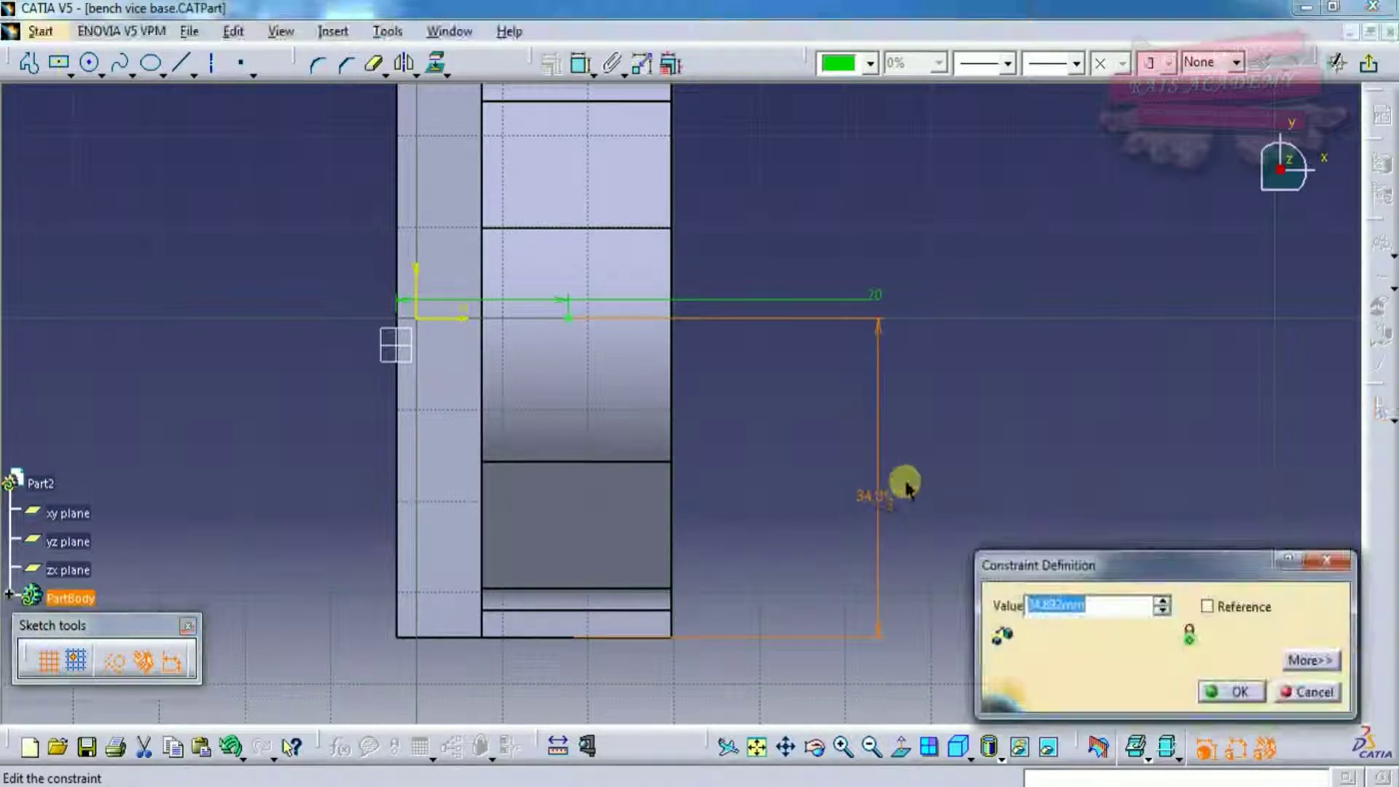
text(33)
key(Return)
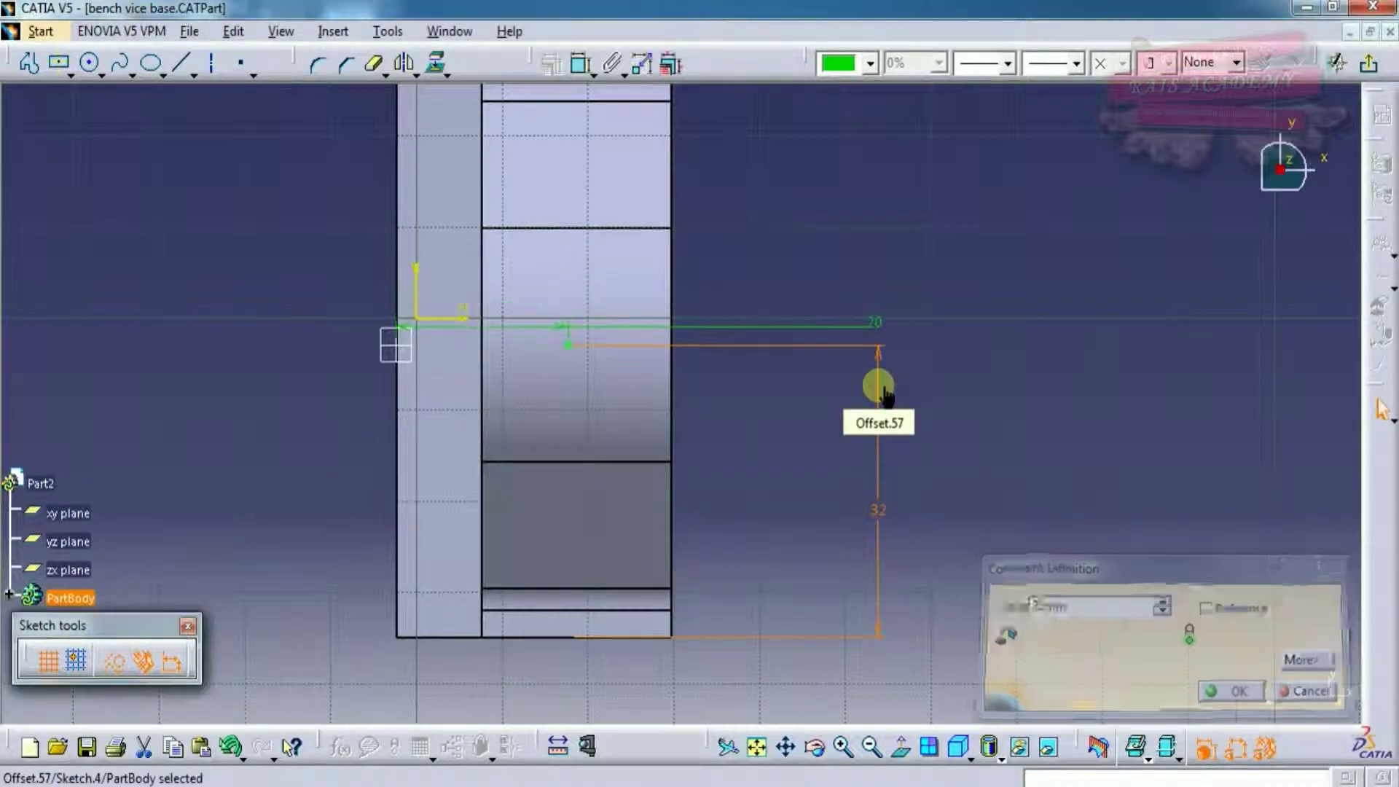
middle_drag(1005, 320, 1013, 369)
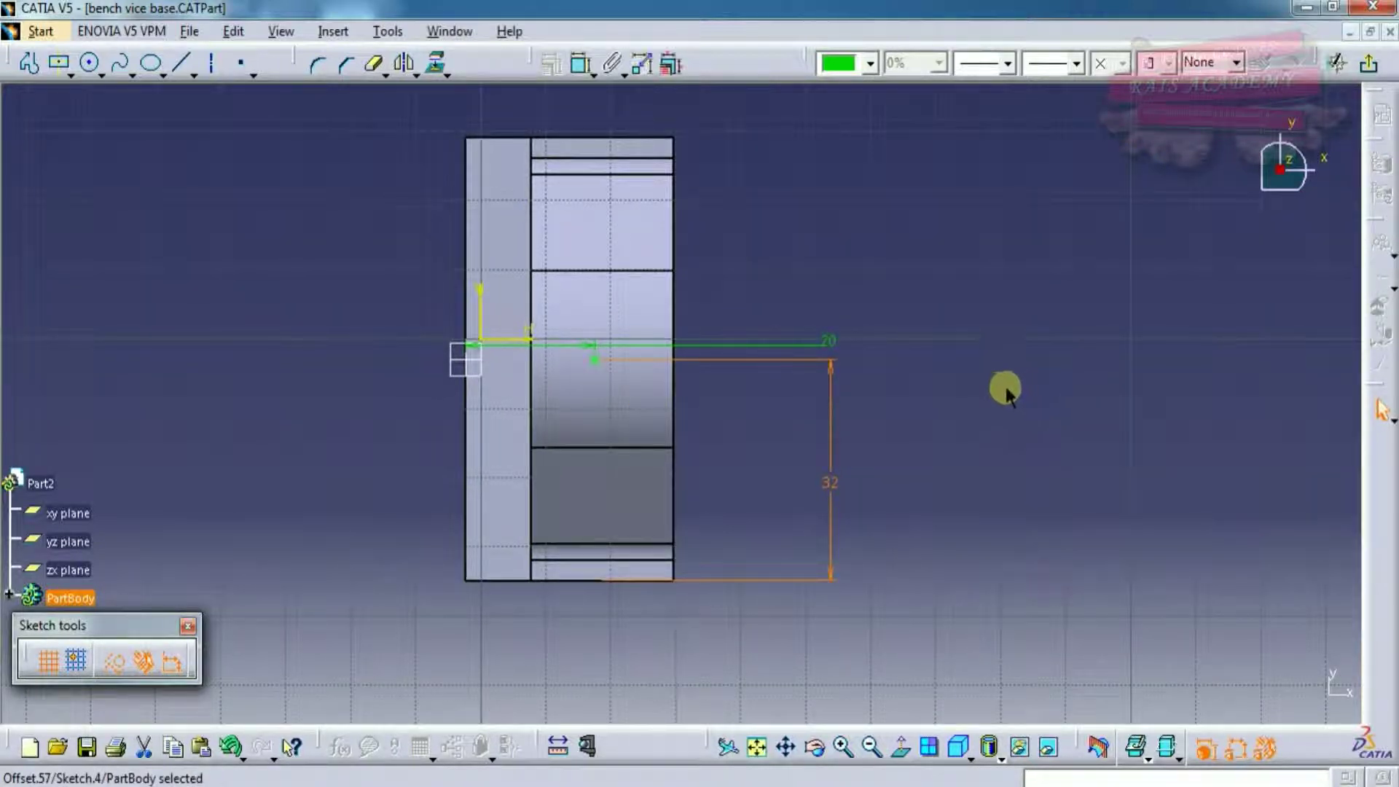
middle_drag(999, 386, 955, 452)
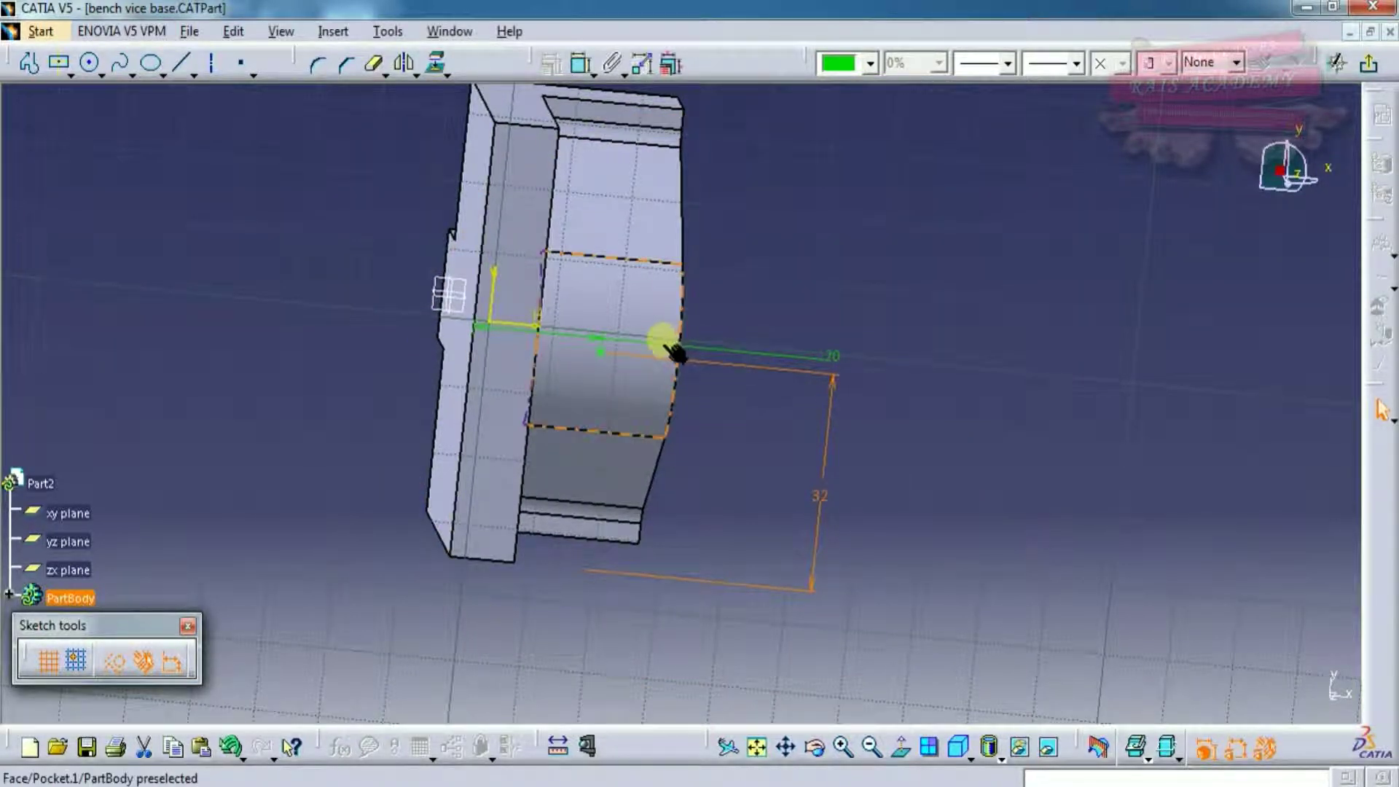
right_click(671, 375)
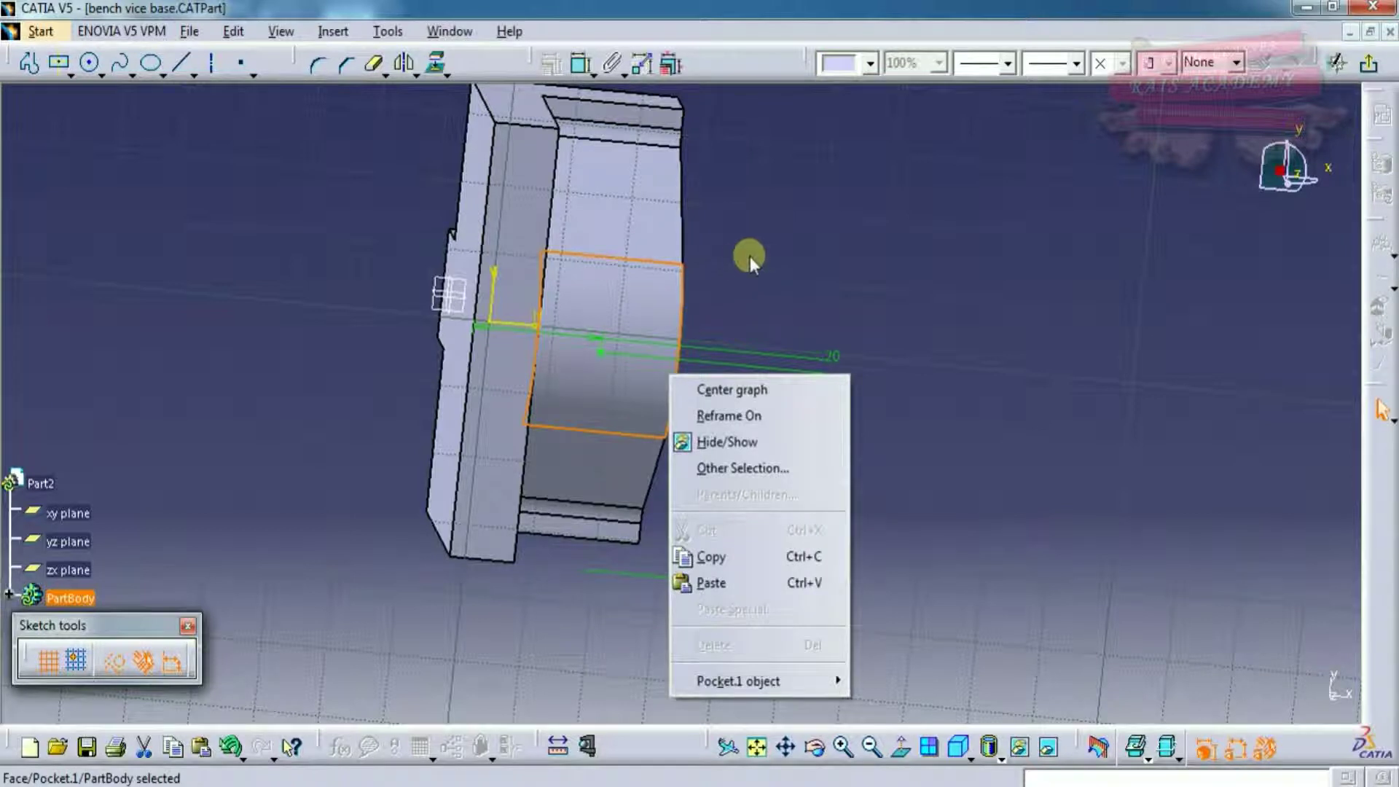
click(819, 251)
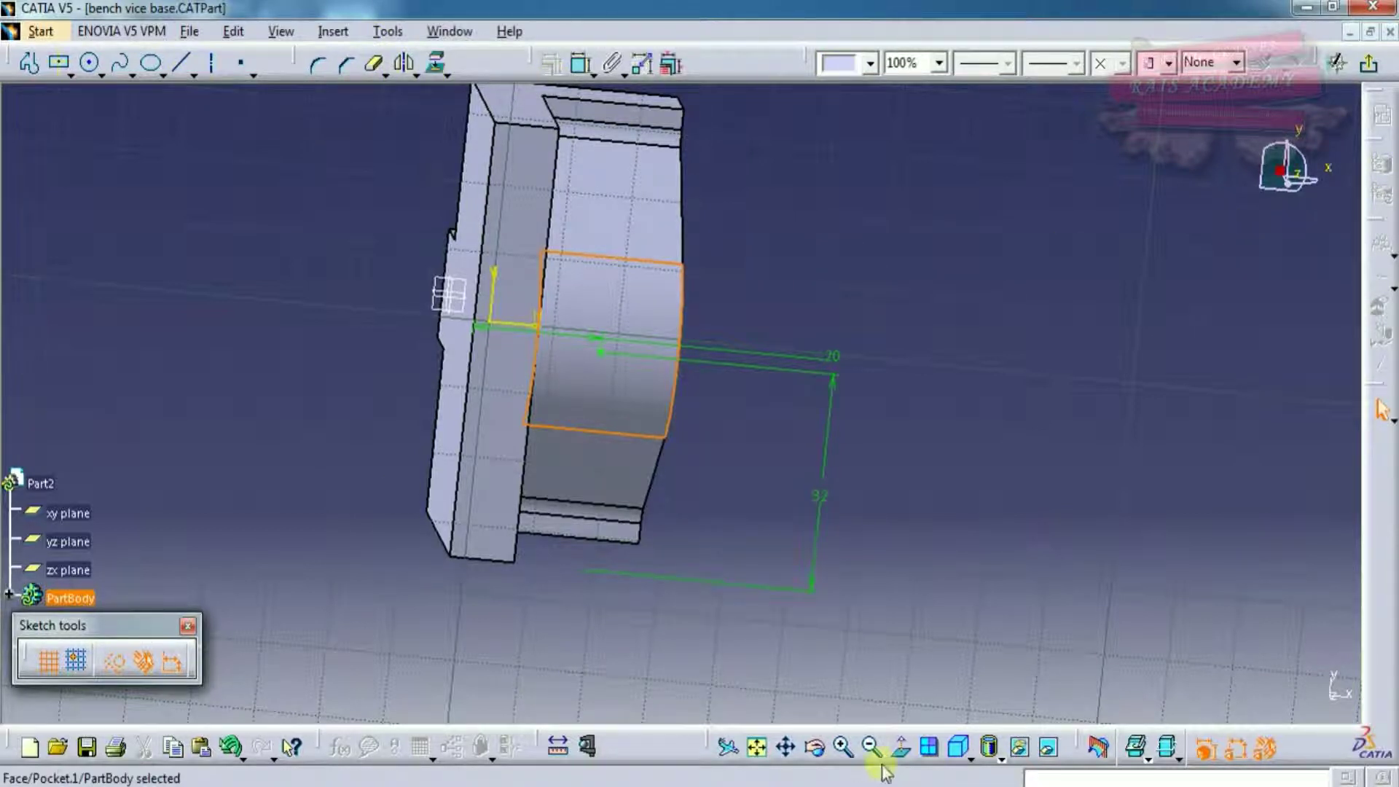
click(899, 749)
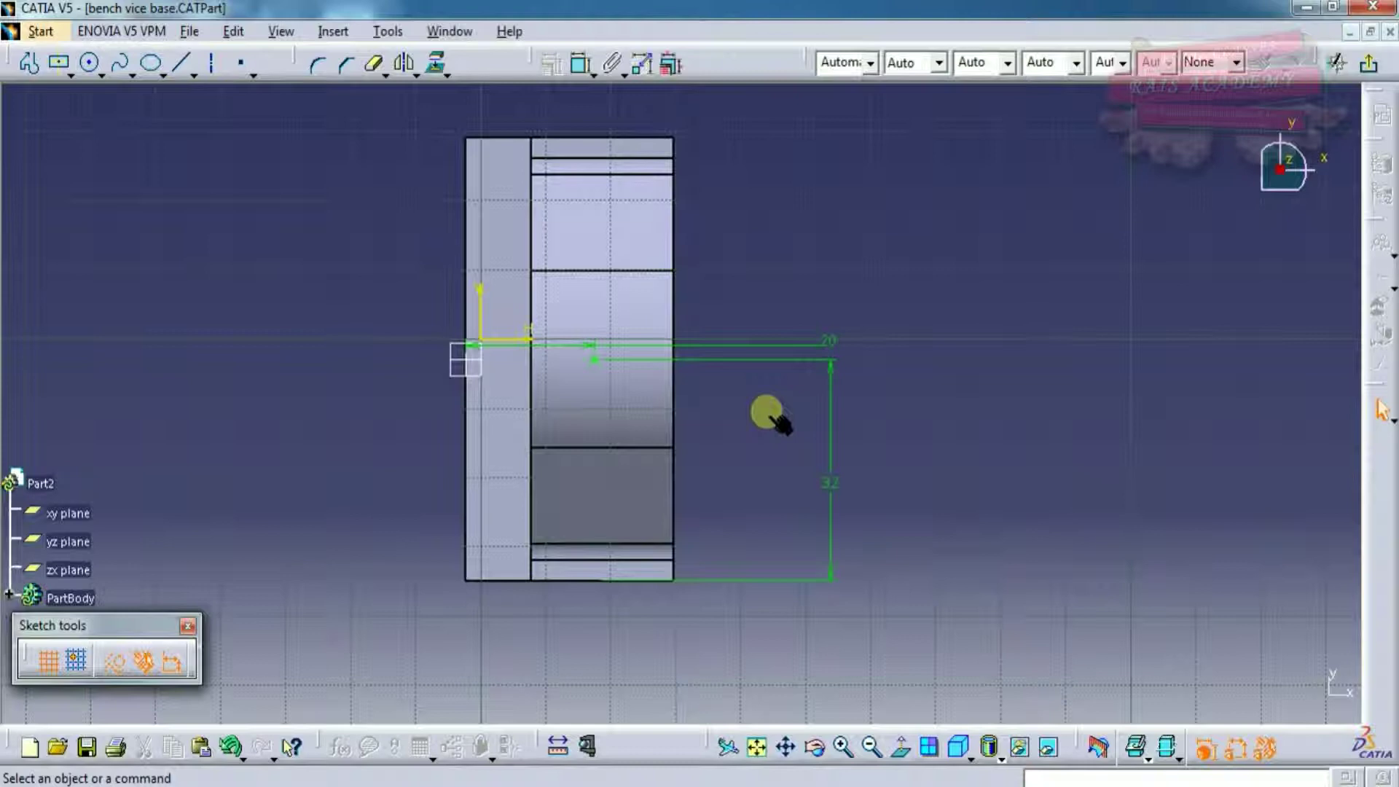
Step: Exit the positioning sketch, set the hole diameter to 6 mm, and create the counterbored hole
click(1338, 64)
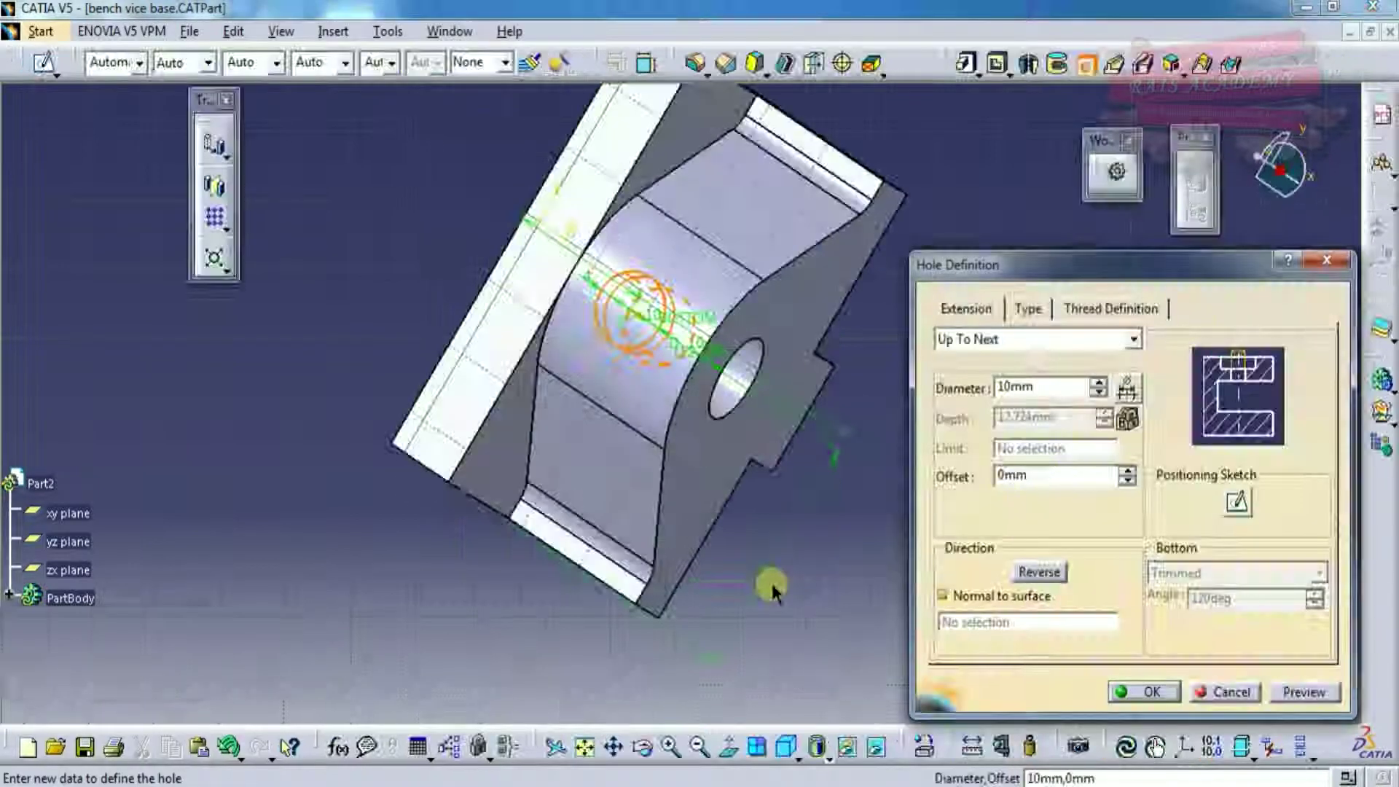
middle_drag(802, 590, 806, 547)
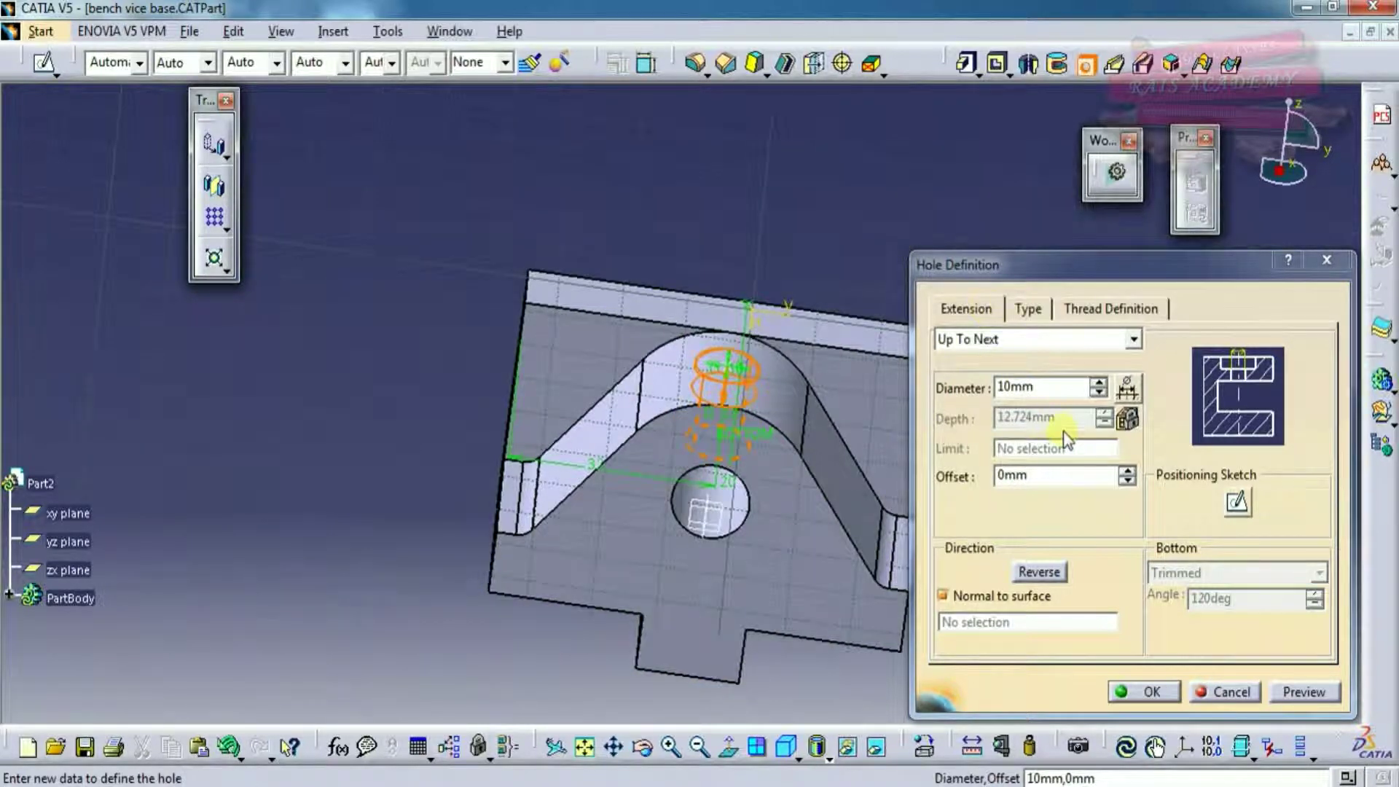
double_click(1071, 387)
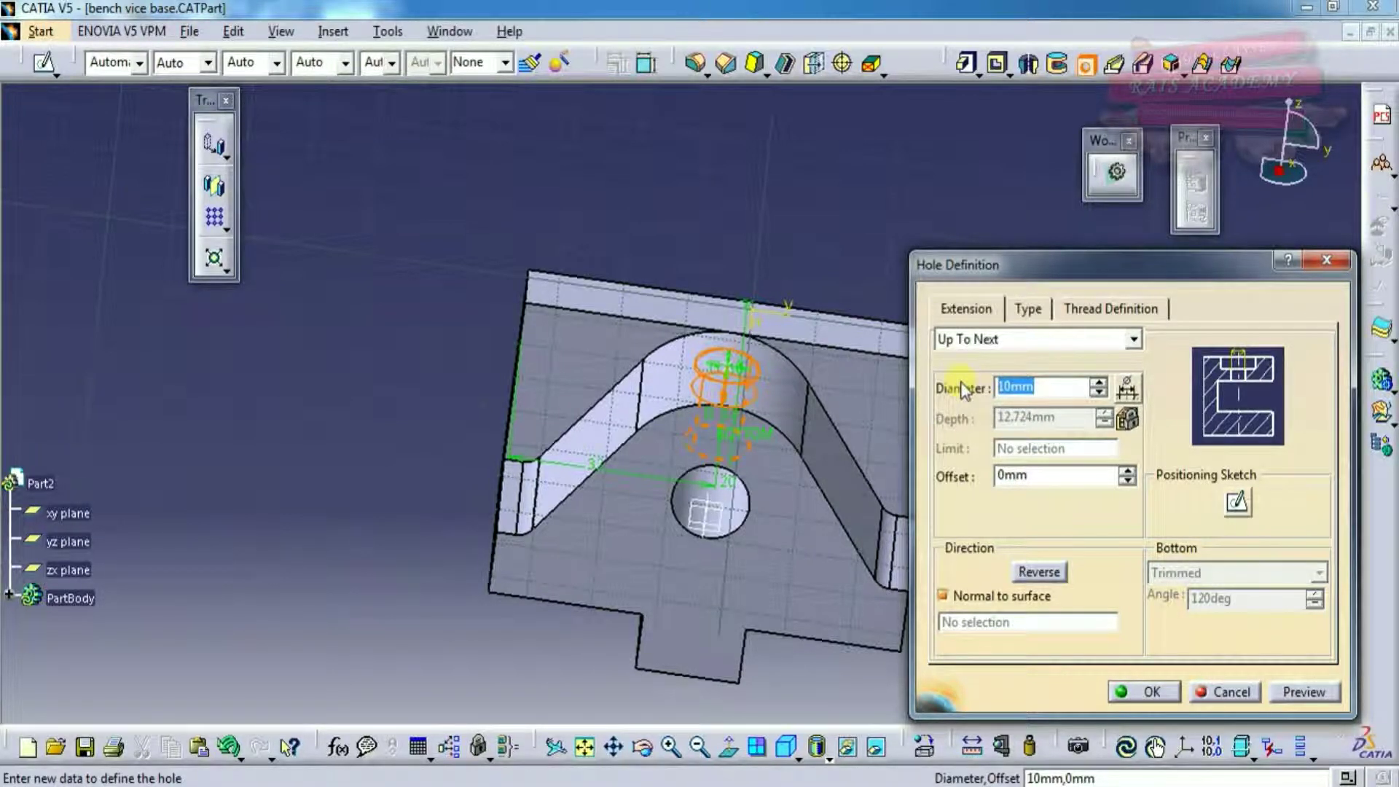
text(6)
click(1316, 694)
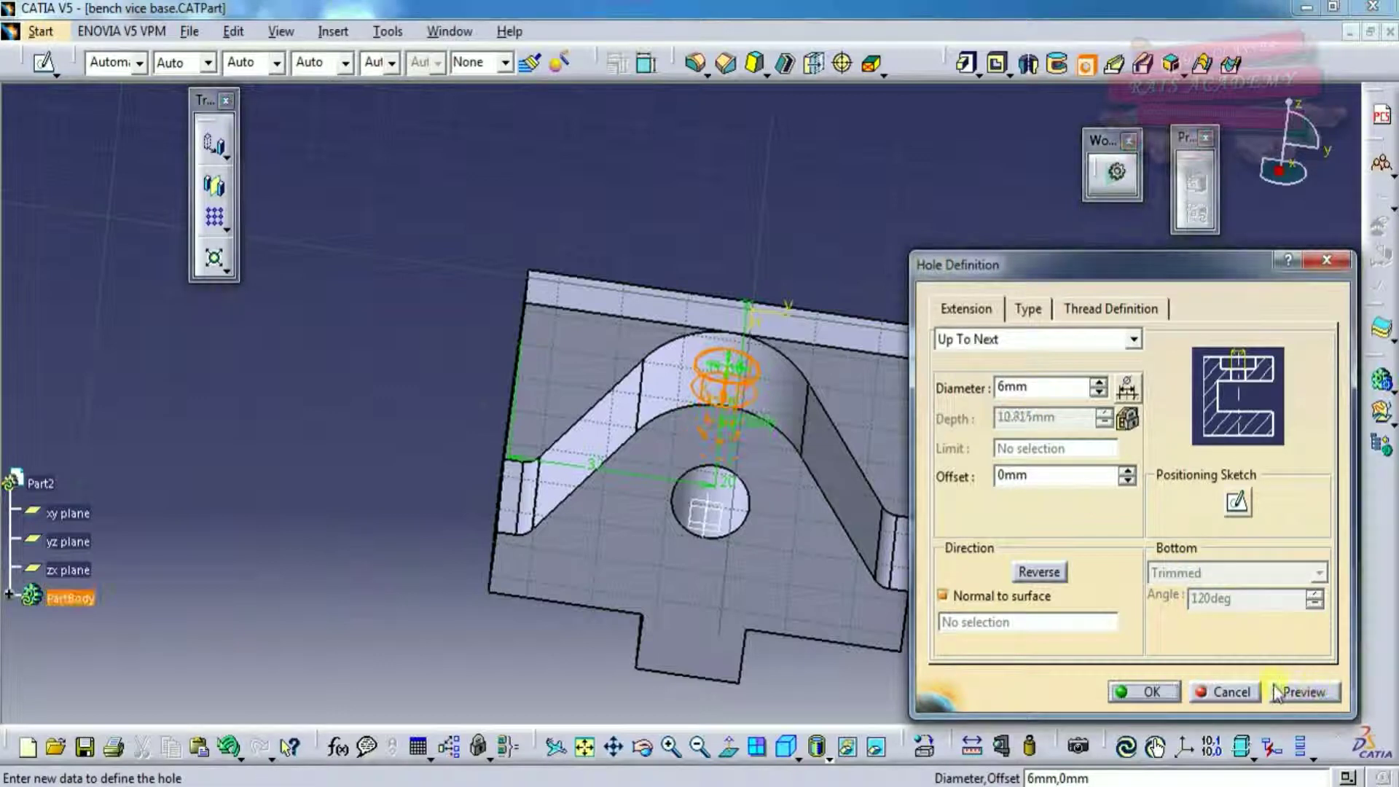
click(1158, 696)
middle_drag(759, 537, 785, 474)
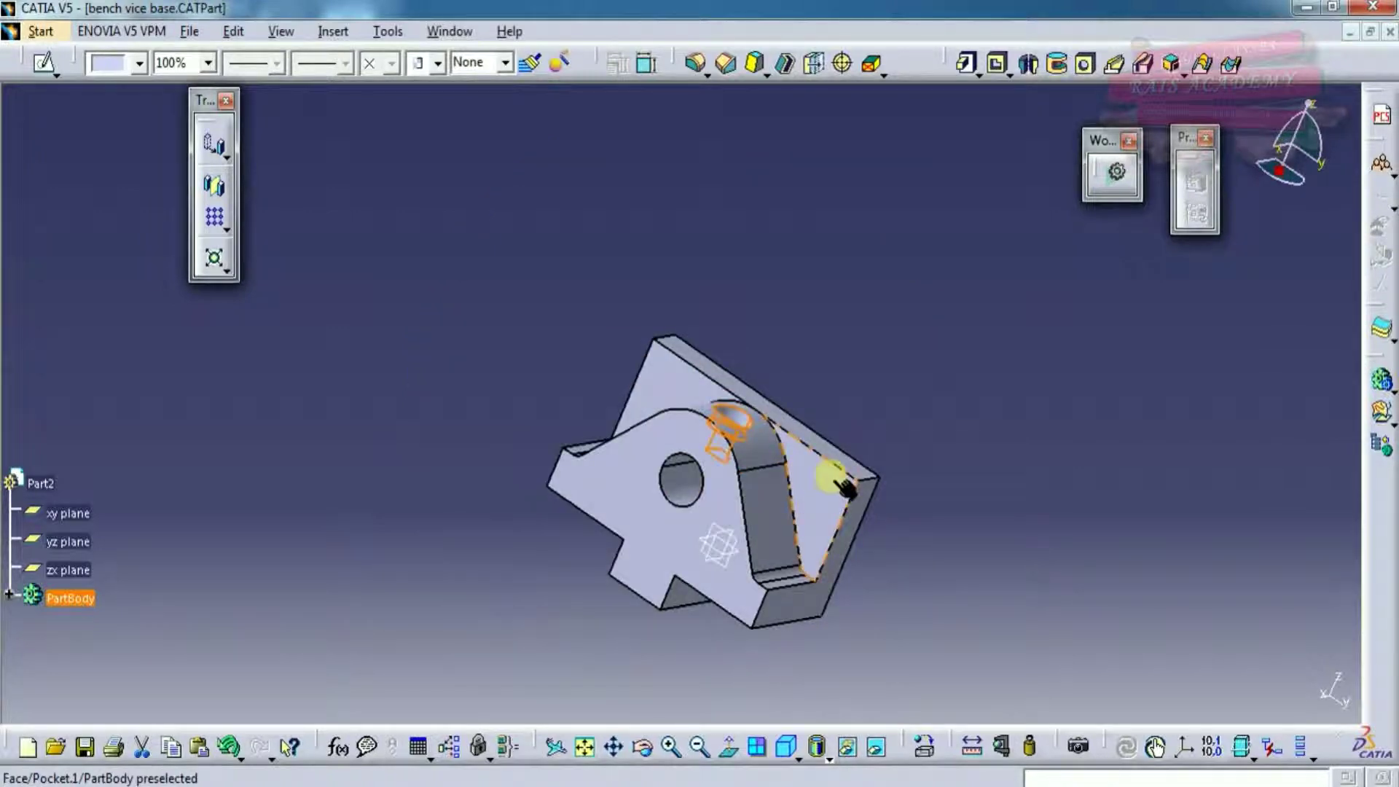